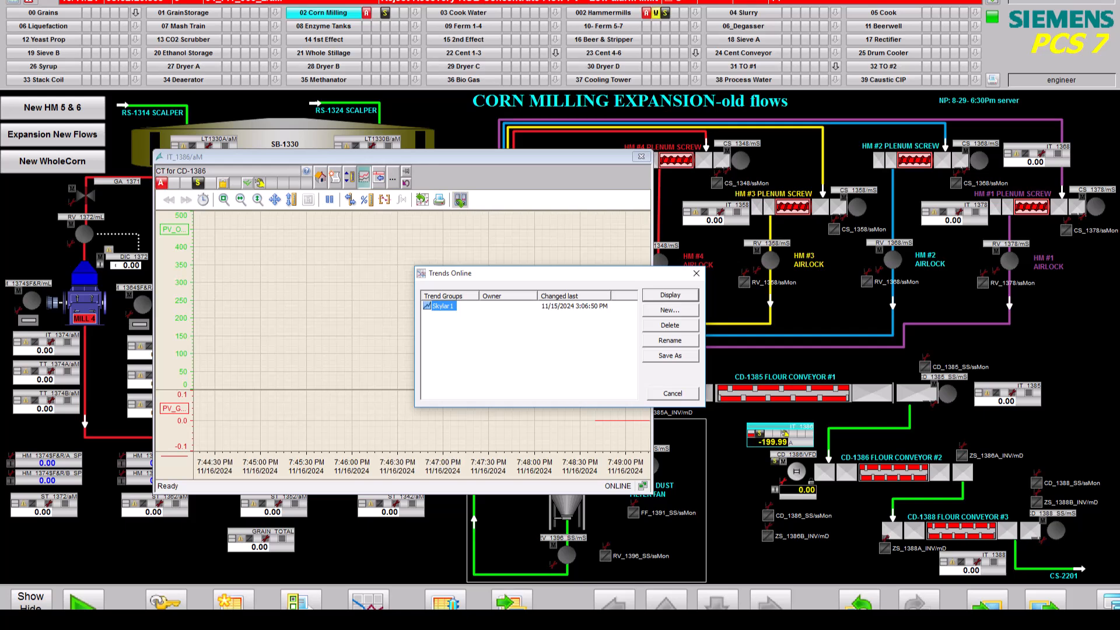
Display the saved trend group in an enlarged window, and toggle the LT-16600 trend off and back on
{"action": "left_click", "coordinate": [670, 295]}
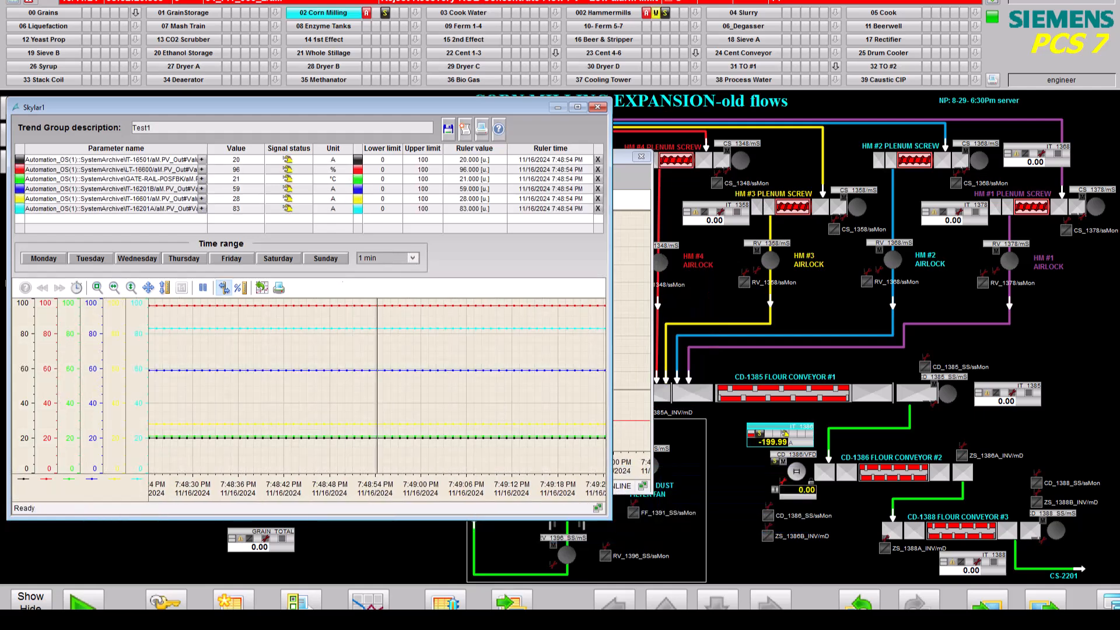
{"action": "left_click_drag", "start_coordinate": [611, 519], "coordinate": [690, 543]}
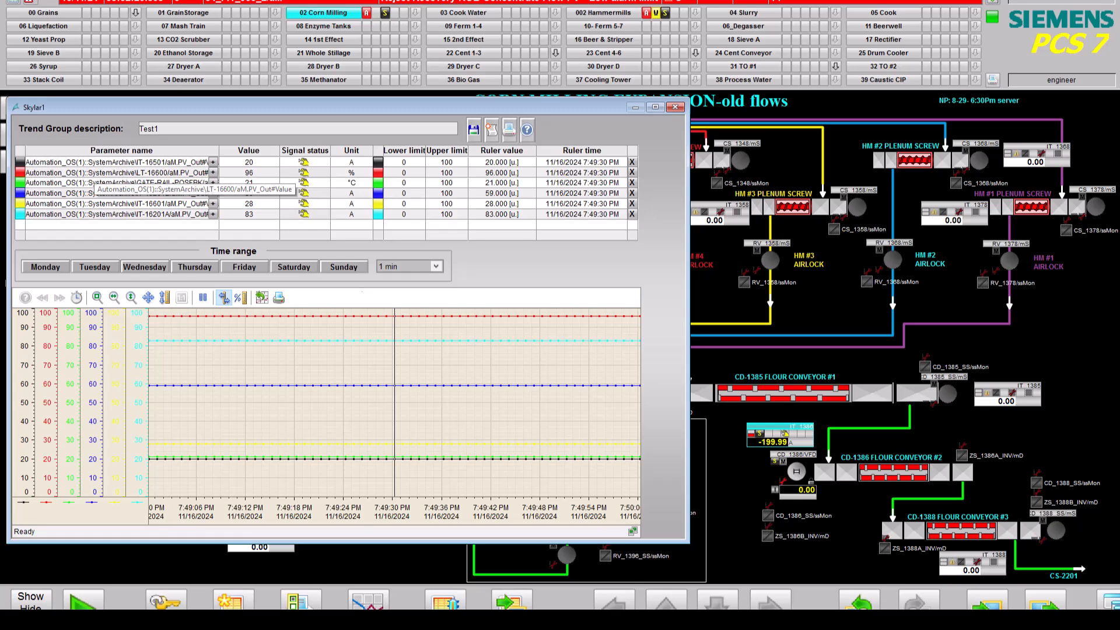
{"action": "left_click", "coordinate": [20, 173]}
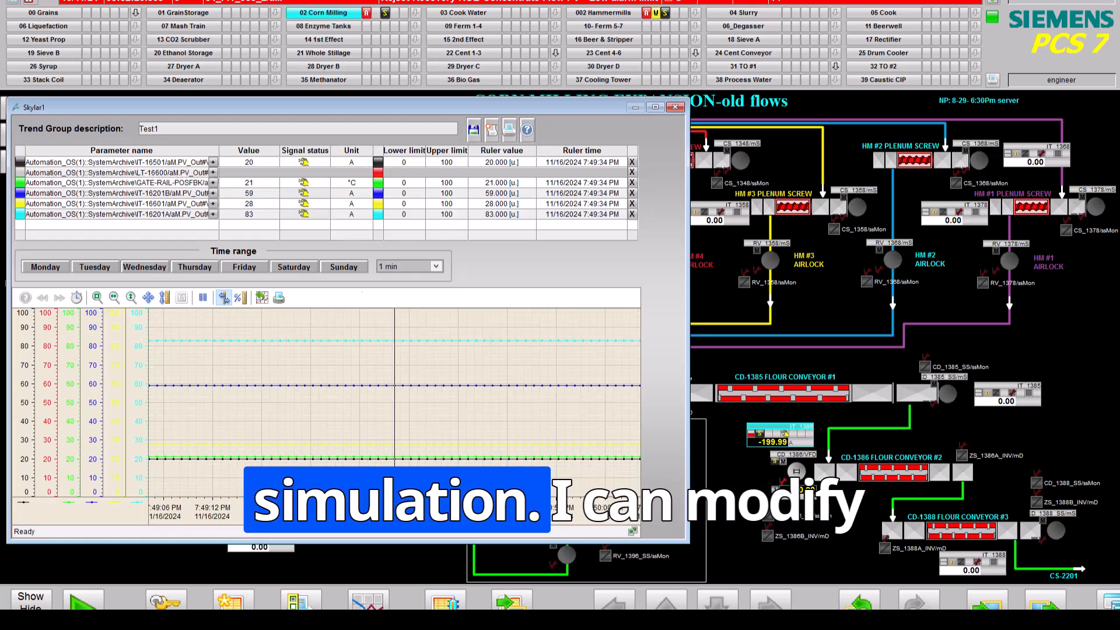
{"action": "left_click", "coordinate": [20, 173]}
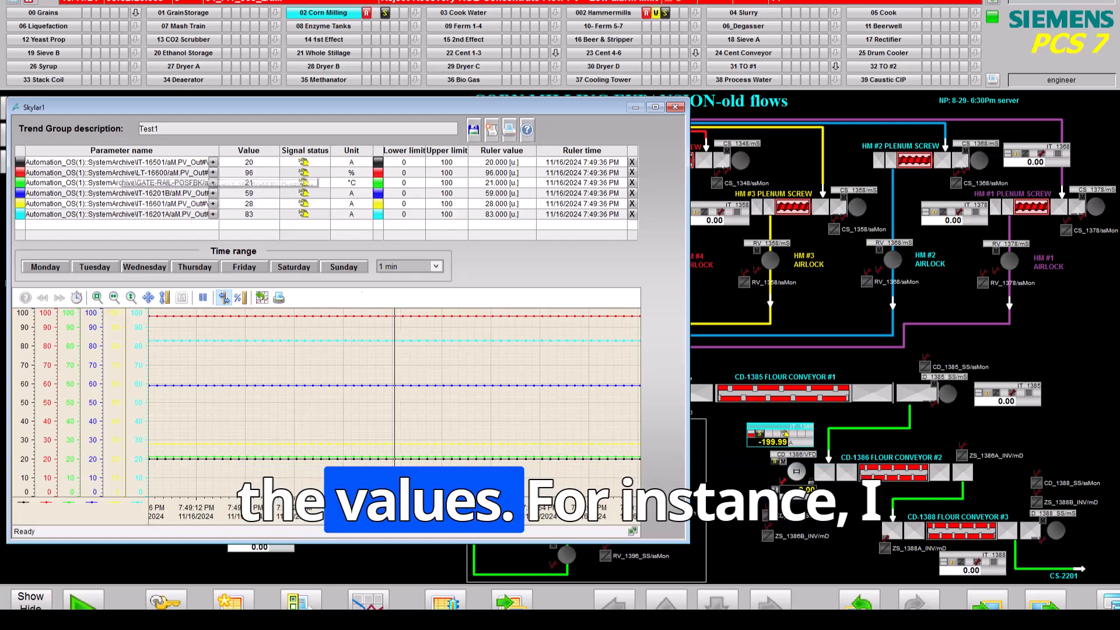
Open the IT-16501 faceplate from its trend parameter and place it beside the trend window
{"action": "left_click", "coordinate": [116, 162]}
{"action": "left_click", "coordinate": [273, 122]}
{"action": "left_click", "coordinate": [117, 162]}
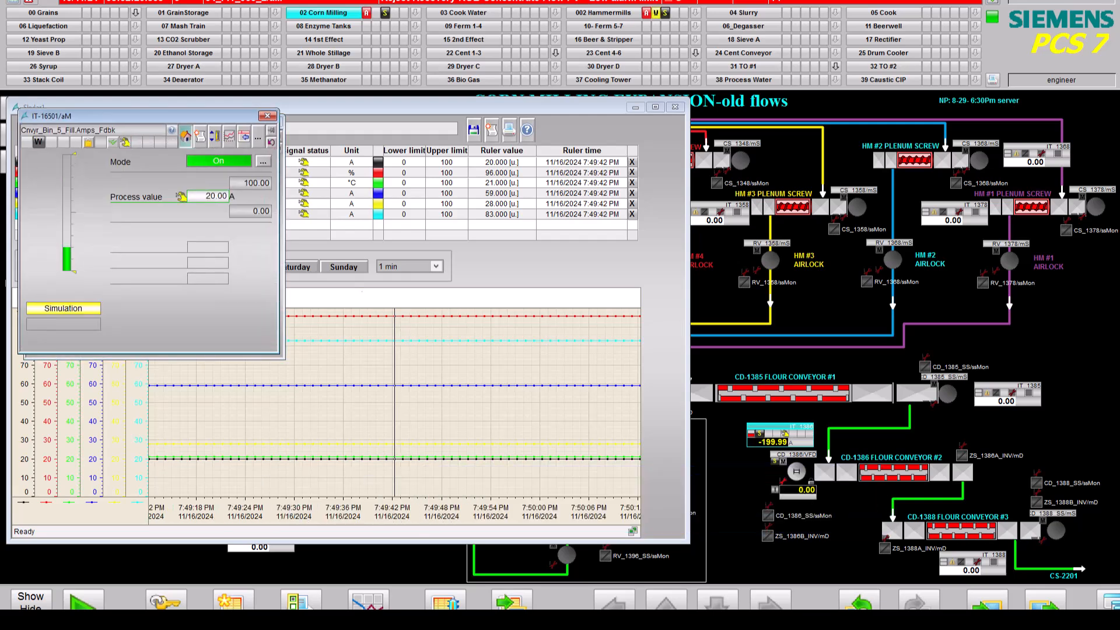
{"action": "left_click_drag", "start_coordinate": [146, 116], "coordinate": [669, 192]}
{"action": "left_click", "coordinate": [790, 191]}
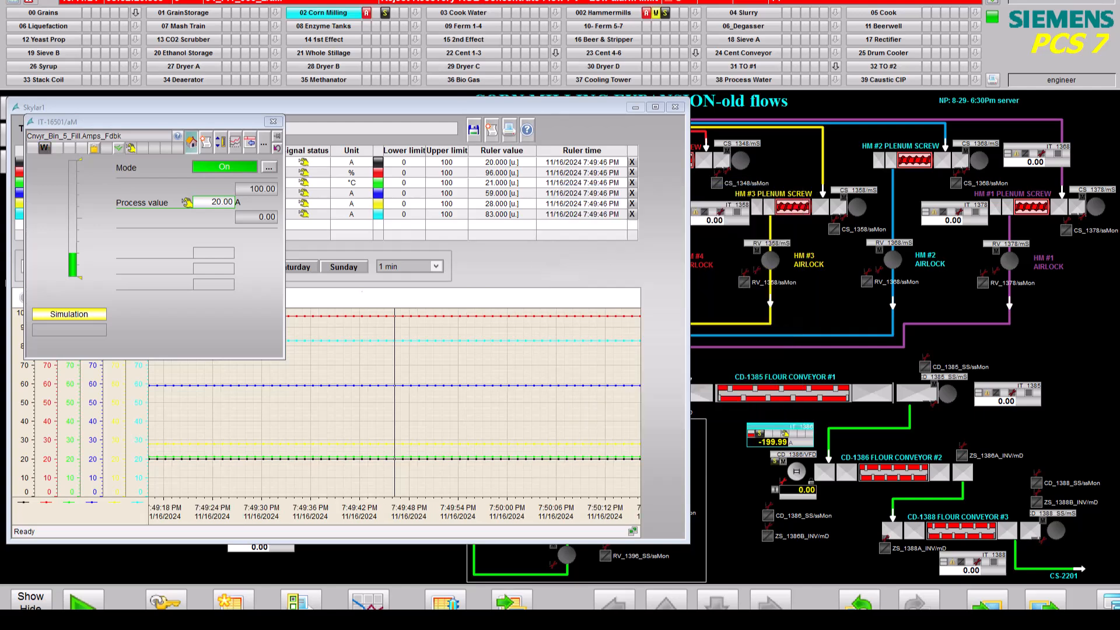
{"action": "left_click_drag", "start_coordinate": [87, 121], "coordinate": [737, 171]}
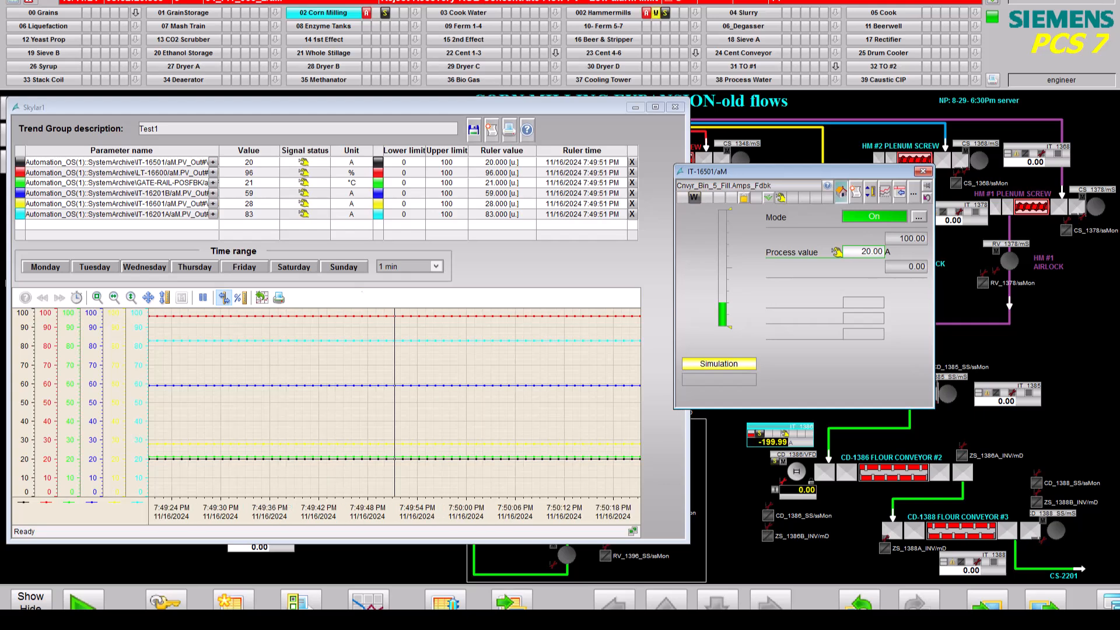
Set the simulated process value of IT-16501 to 50 A
{"action": "left_click", "coordinate": [799, 252]}
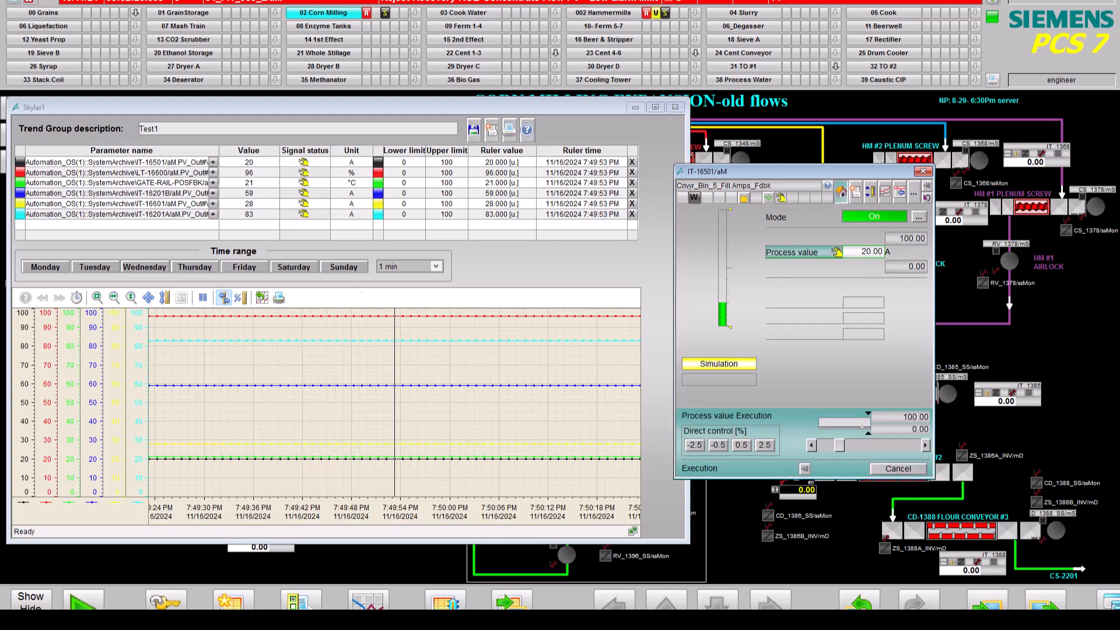
{"action": "left_click", "coordinate": [844, 423]}
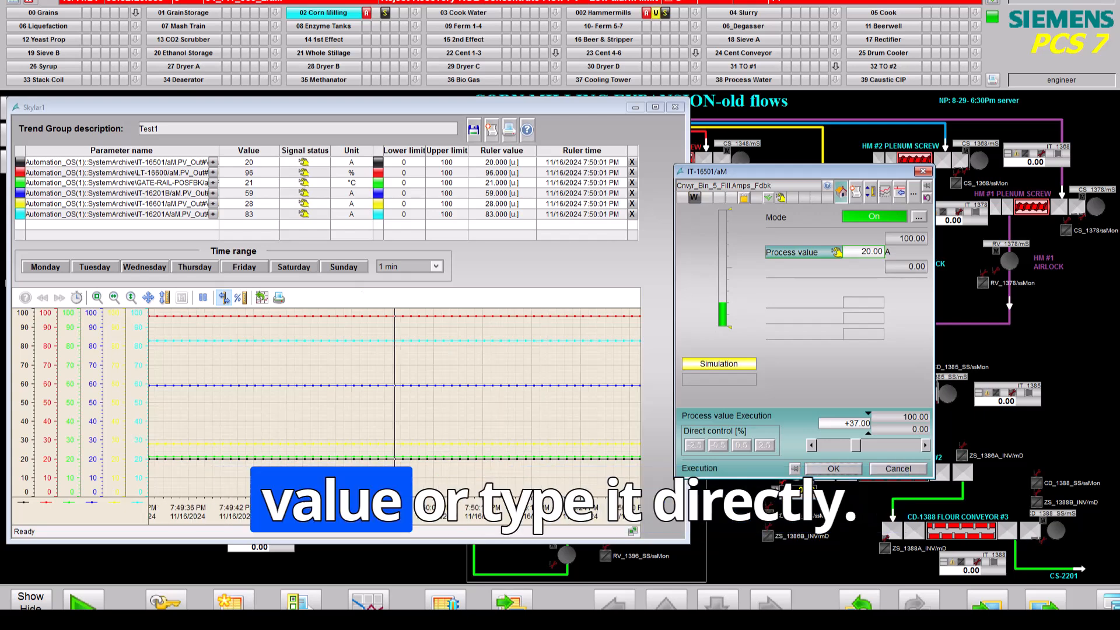
{"action": "mouse_move", "coordinate": [855, 445]}
{"action": "left_mouse_down"}
{"action": "mouse_move", "coordinate": [873, 445]}
{"action": "mouse_move", "coordinate": [852, 445]}
{"action": "left_mouse_up"}
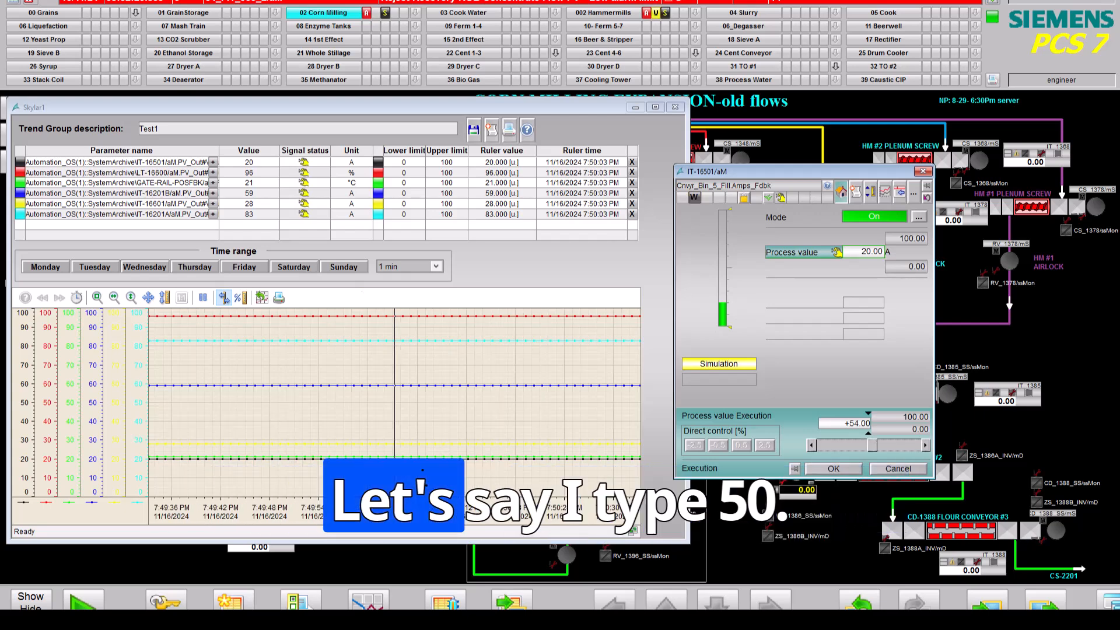
{"action": "left_click", "coordinate": [849, 424]}
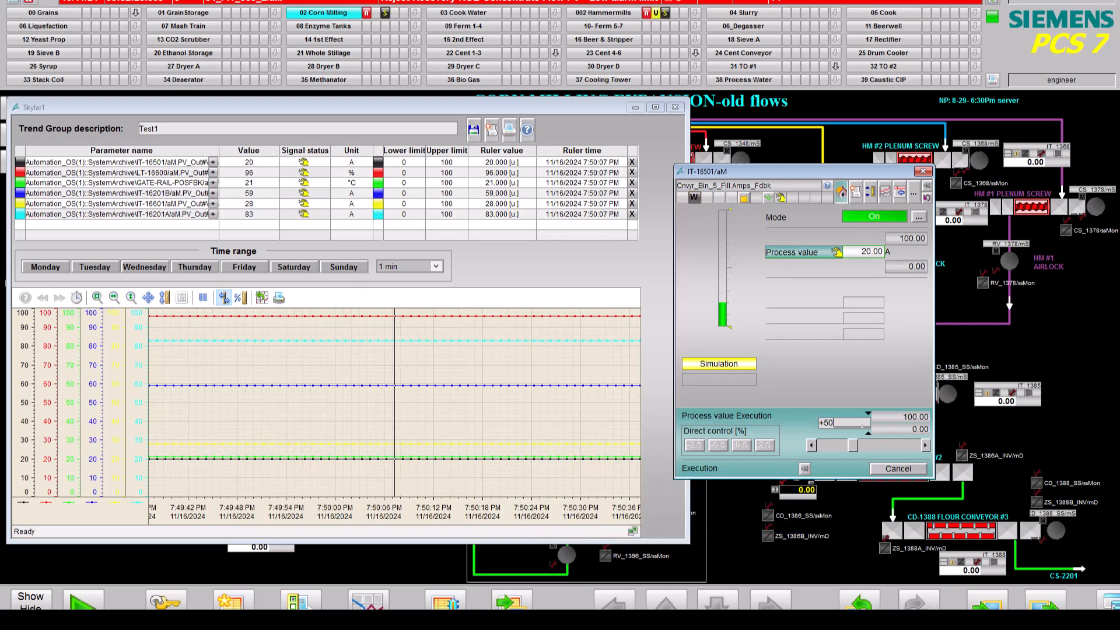
{"action": "key", "text": "Return"}
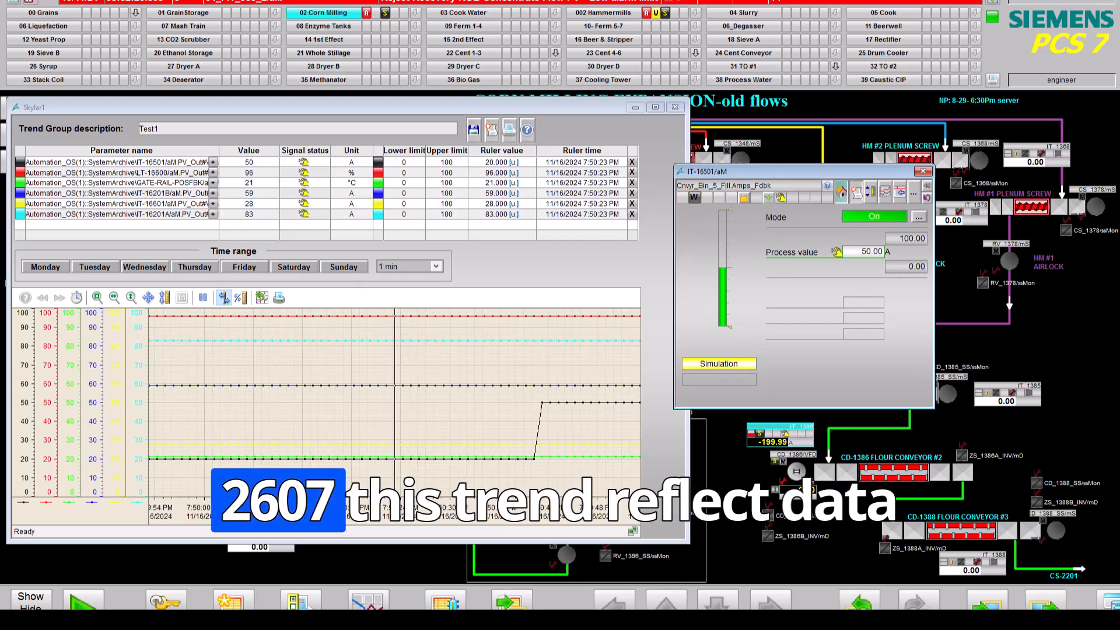
Review the alarm messages, process value limits and trend of IT-16501, then return to its standard view
{"action": "left_click", "coordinate": [856, 190]}
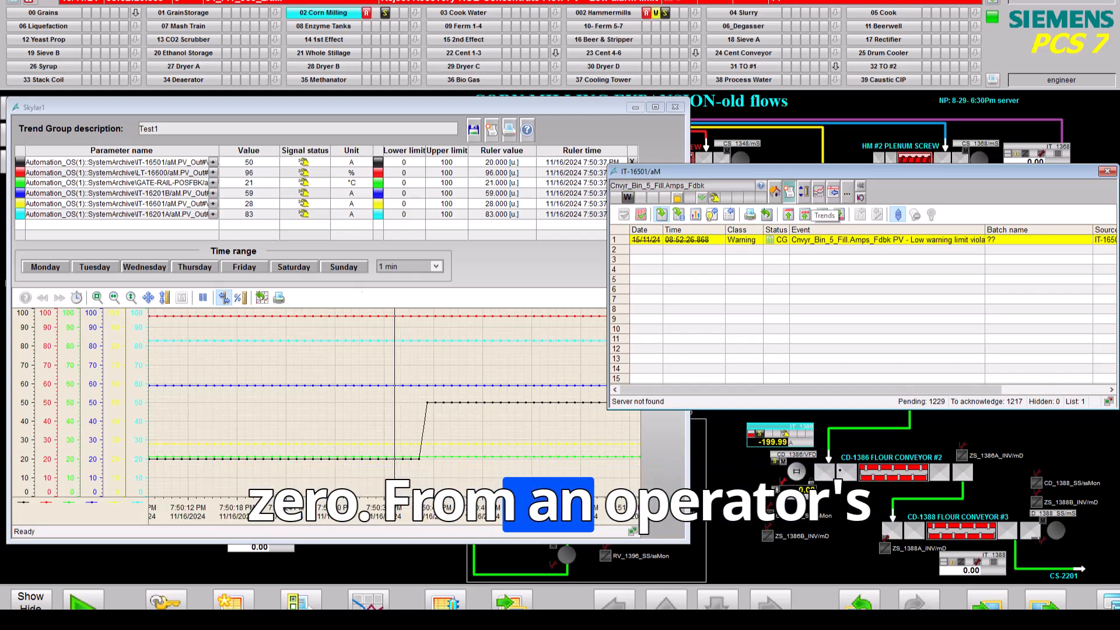
{"action": "left_click", "coordinate": [803, 191]}
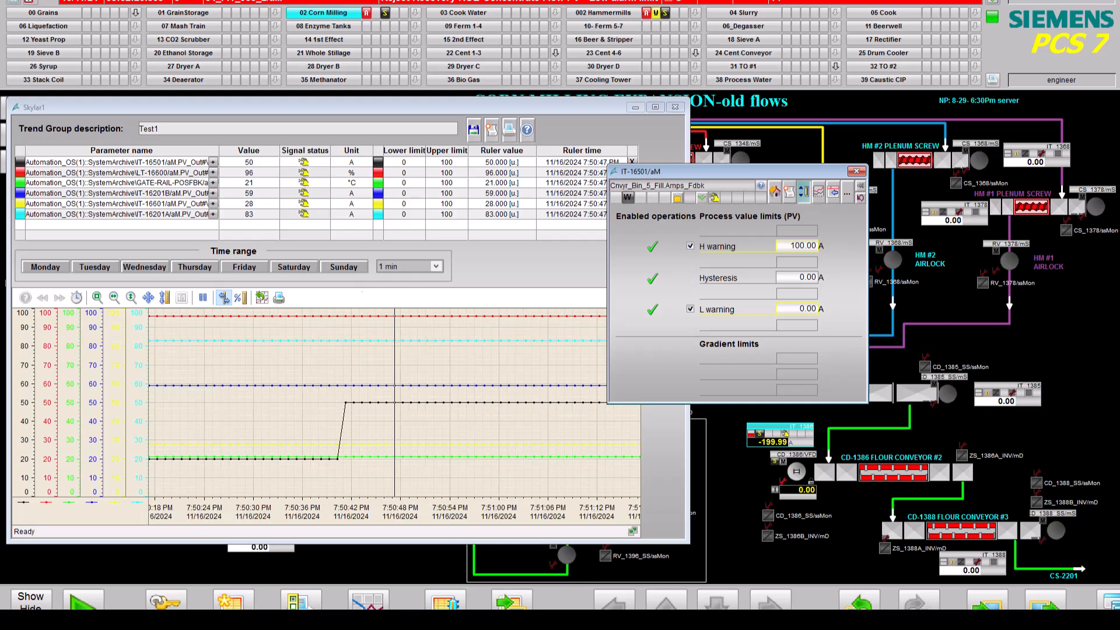
{"action": "left_click", "coordinate": [788, 191]}
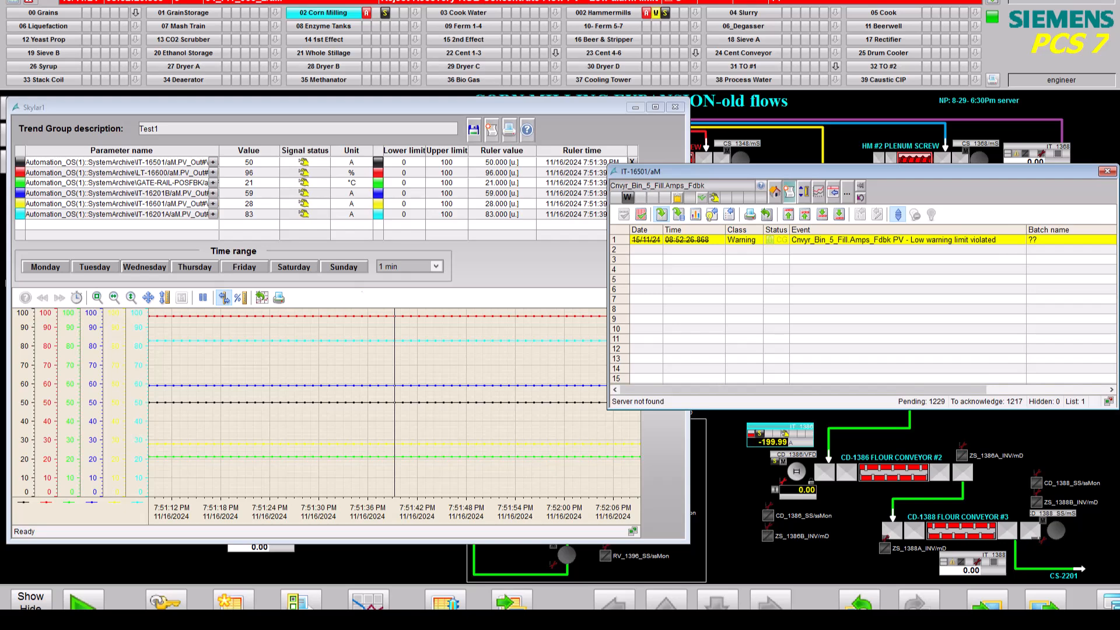
{"action": "left_click", "coordinate": [818, 191]}
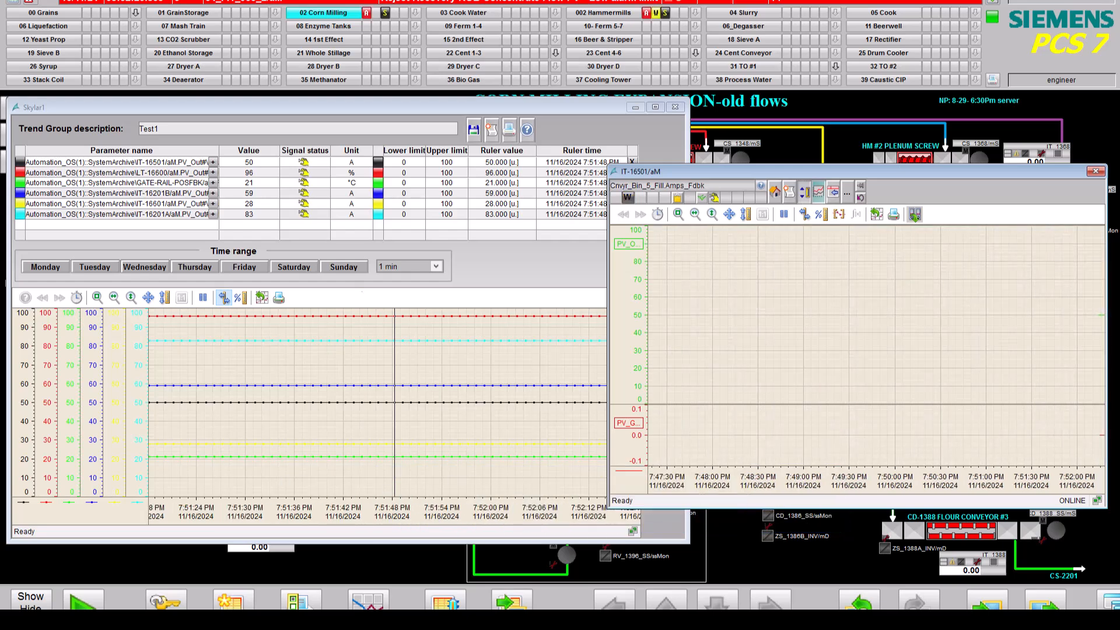
{"action": "left_click", "coordinate": [804, 191]}
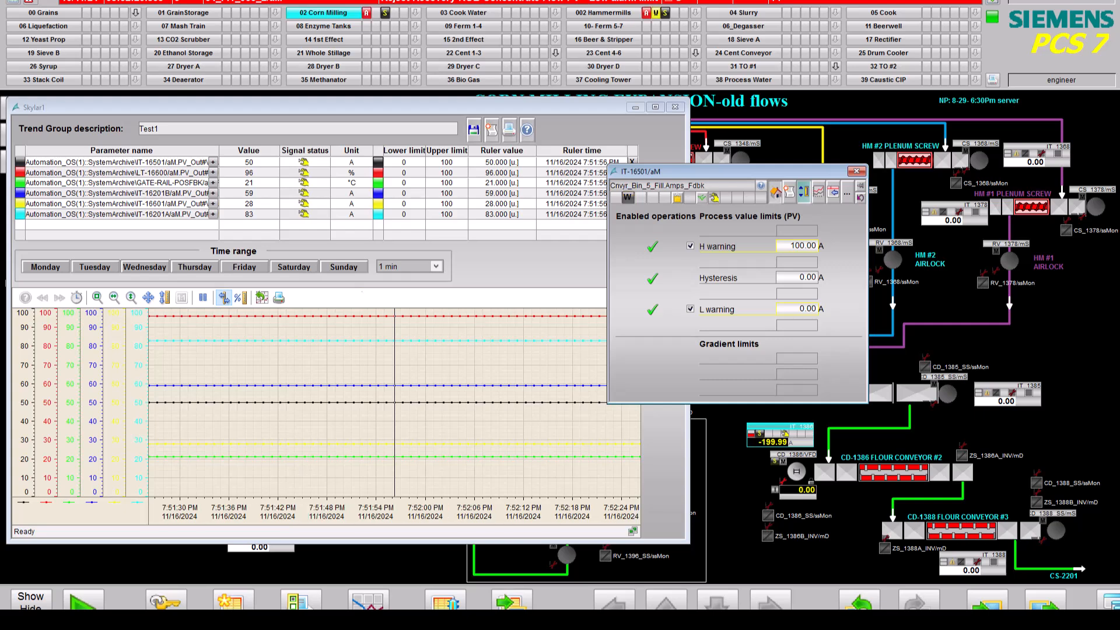
{"action": "left_click", "coordinate": [775, 192]}
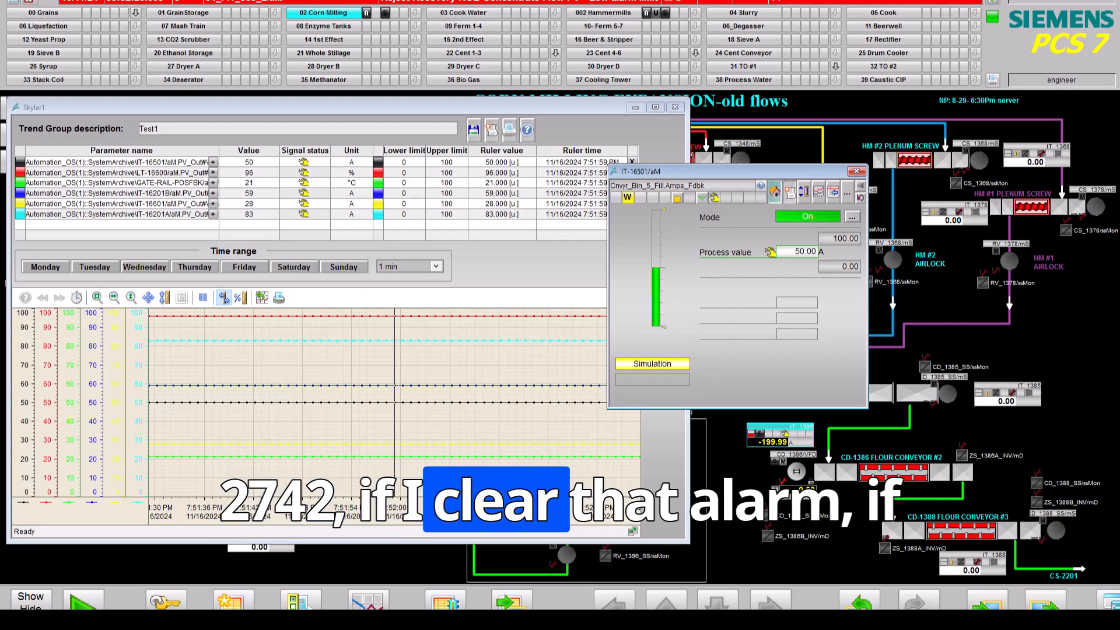
Acknowledge the low warning limit message in the IT-16501 alarm list with a single acknowledgment
{"action": "left_click", "coordinate": [789, 191]}
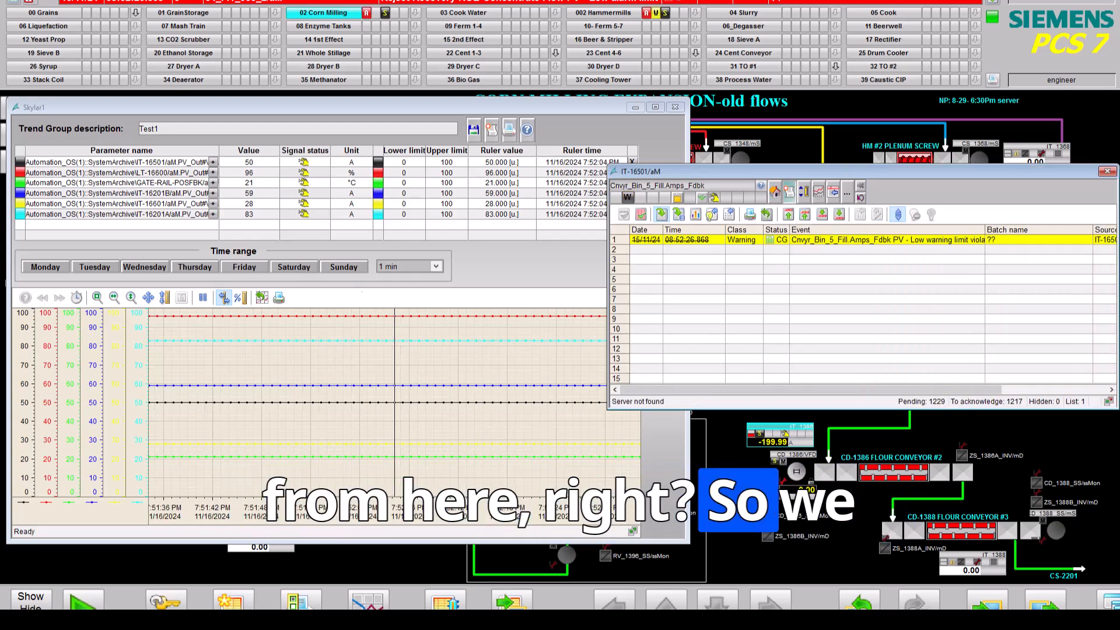
{"action": "left_click", "coordinate": [846, 239]}
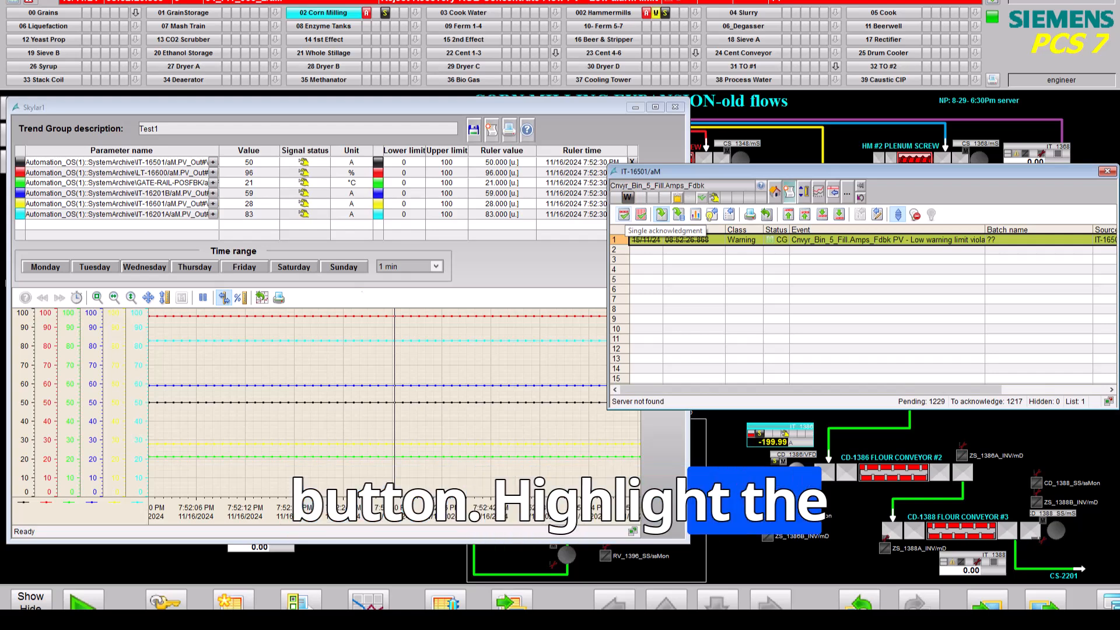
{"action": "left_click", "coordinate": [624, 215]}
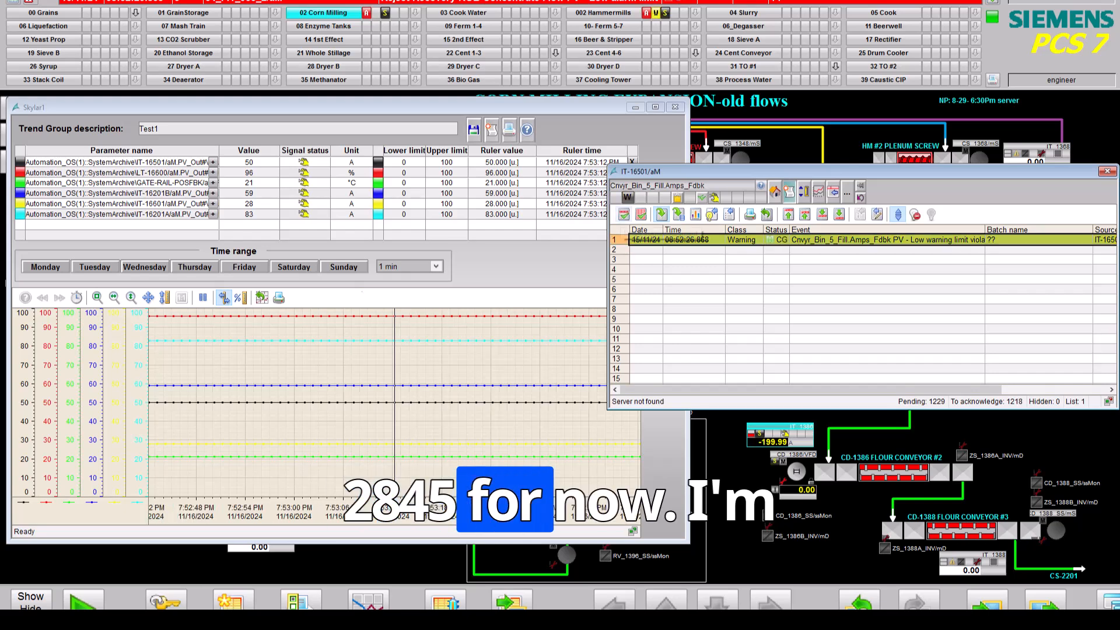
{"action": "left_click", "coordinate": [624, 214]}
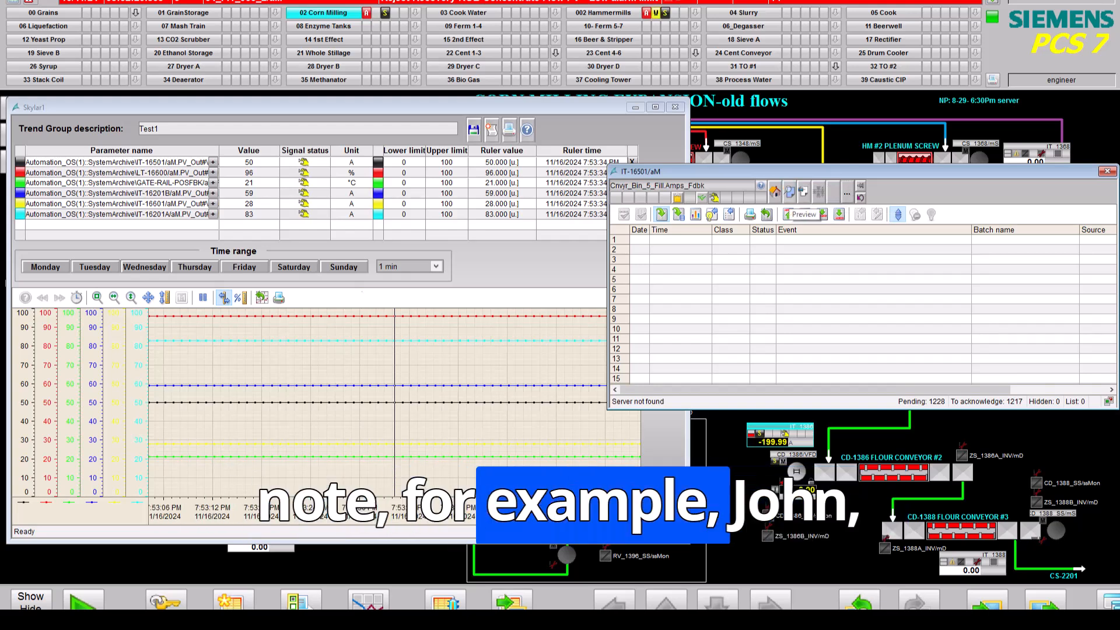
Write a memo for IT-16501 containing the operator's full name followed by "- reconnected the instrument"
{"action": "left_click", "coordinate": [804, 192]}
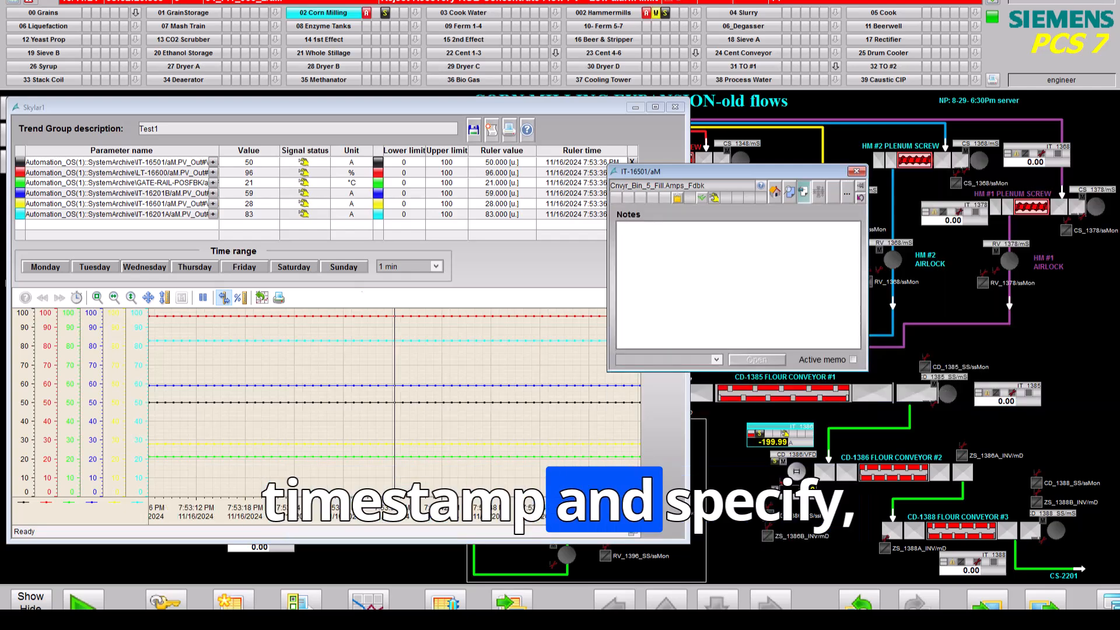
{"action": "type", "text": "Jojn "}
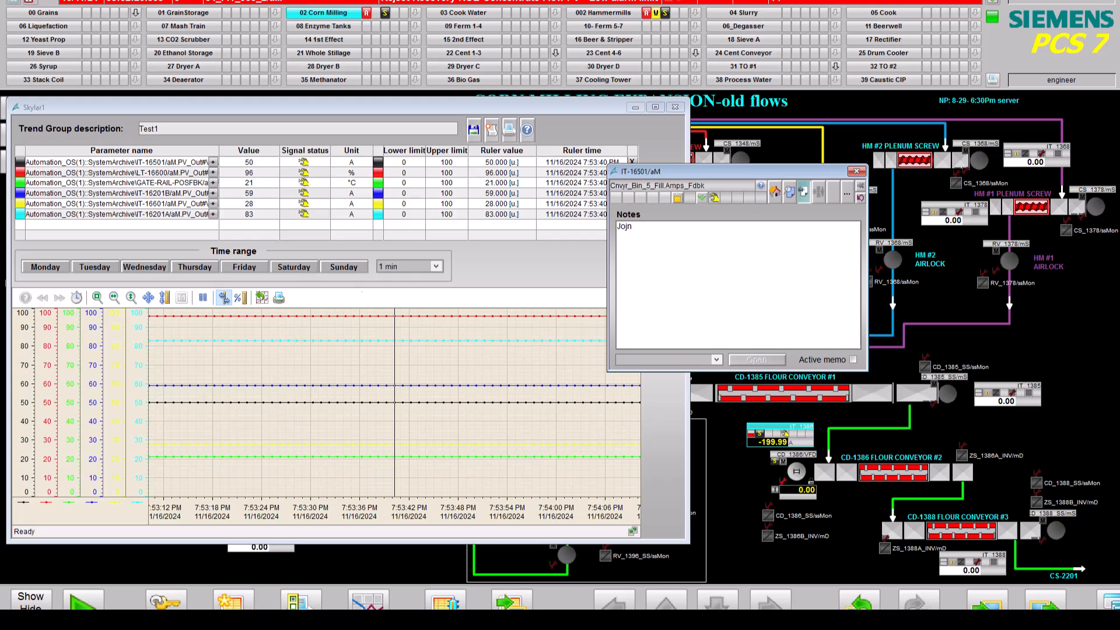
{"action": "type", "text": "Doe-"}
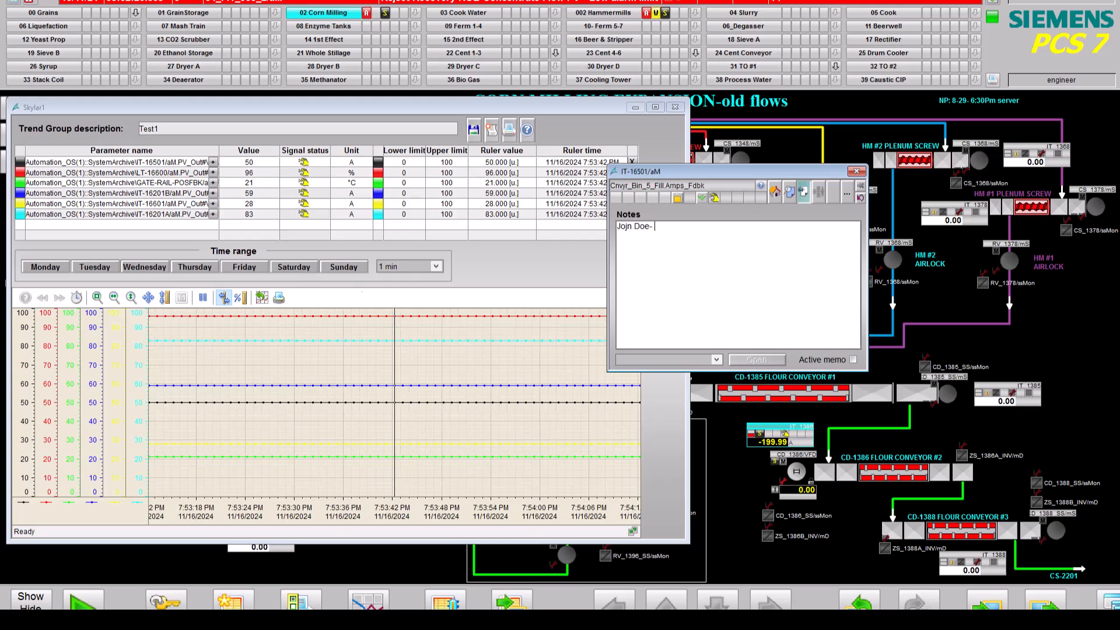
{"action": "key", "text": "BackSpace"}
{"action": "key", "text": "BackSpace"}
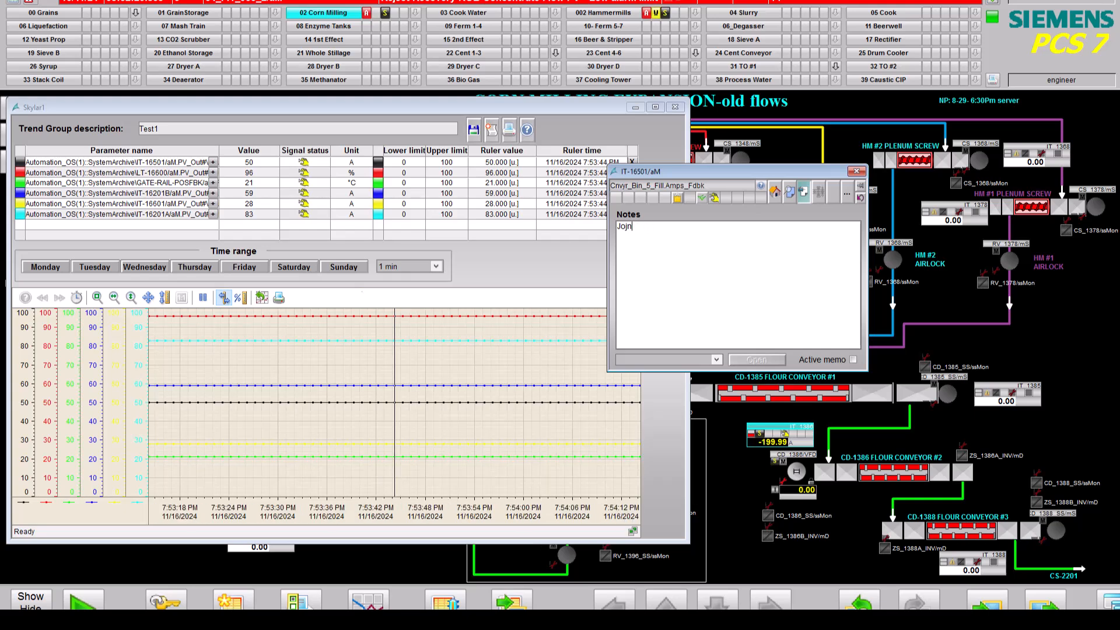
{"action": "key", "text": "BackSpace"}
{"action": "key", "text": "BackSpace"}
{"action": "type", "text": "hn "}
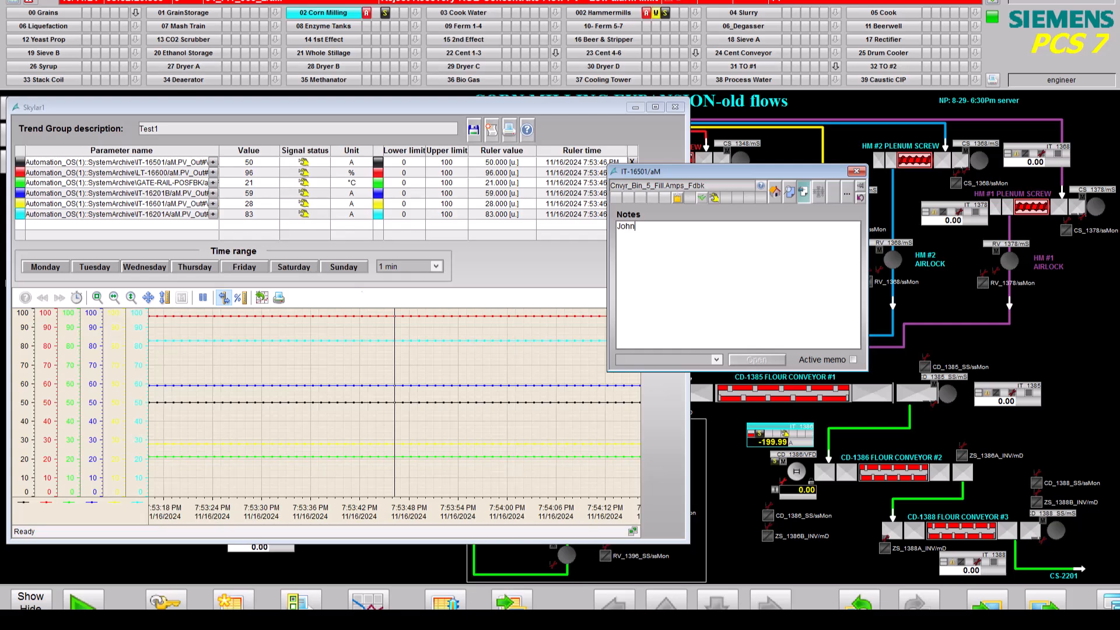
{"action": "type", "text": "Dow- "}
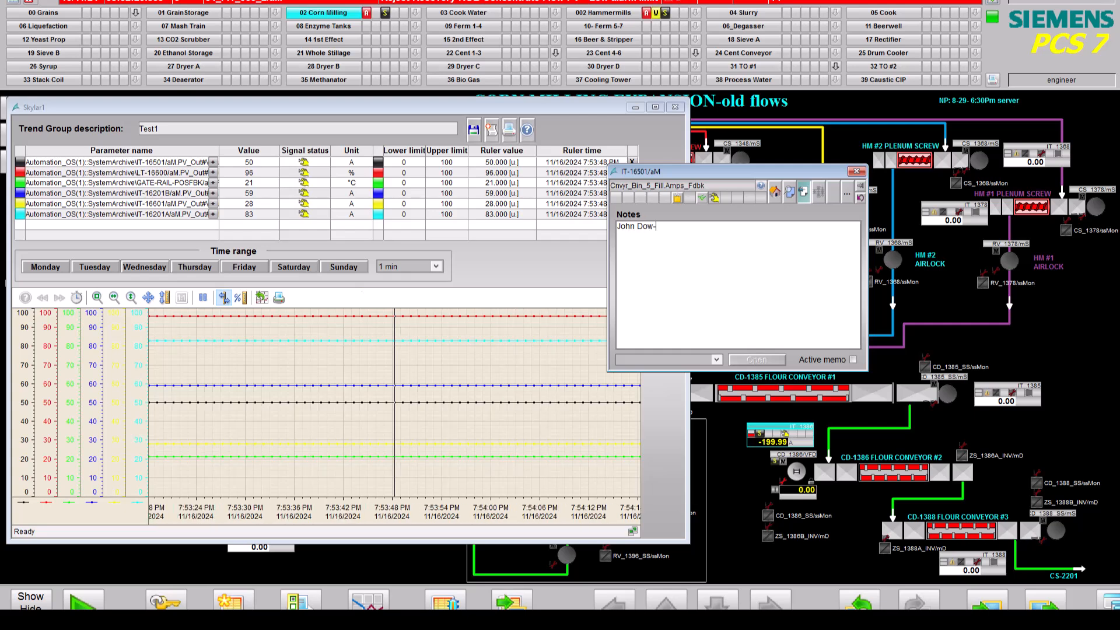
{"action": "type", "text": "r"}
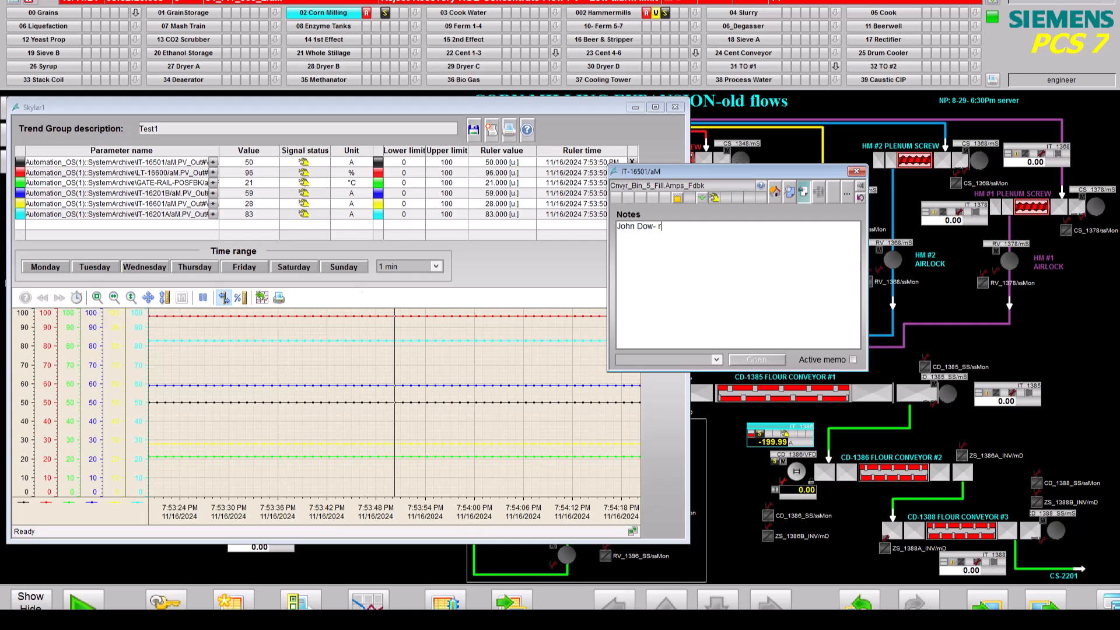
{"action": "type", "text": "econnected"}
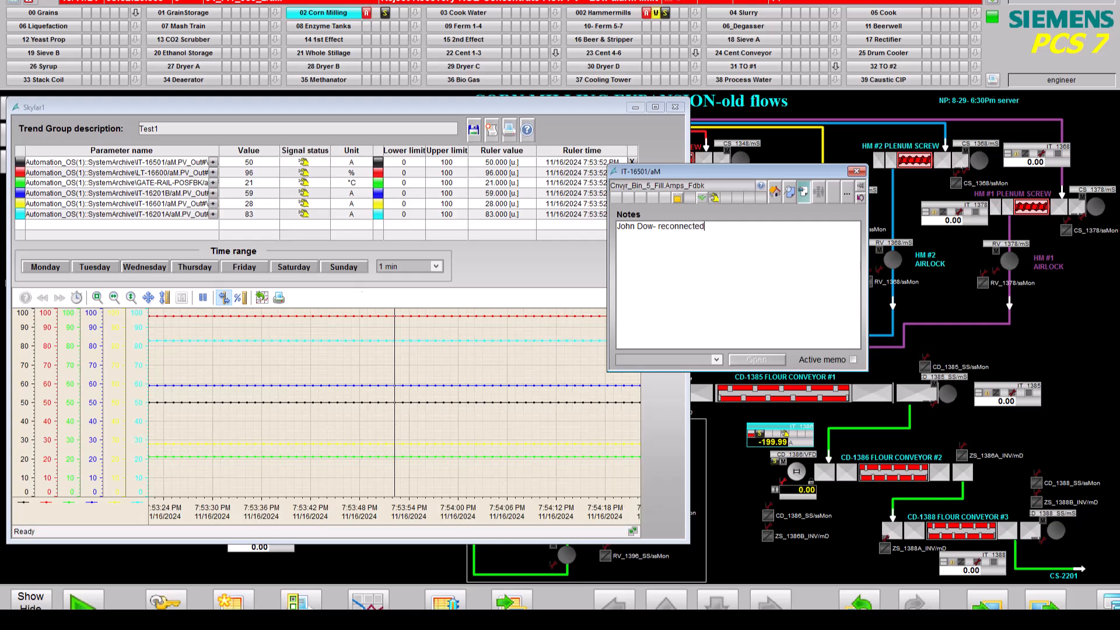
{"action": "type", "text": " the in"}
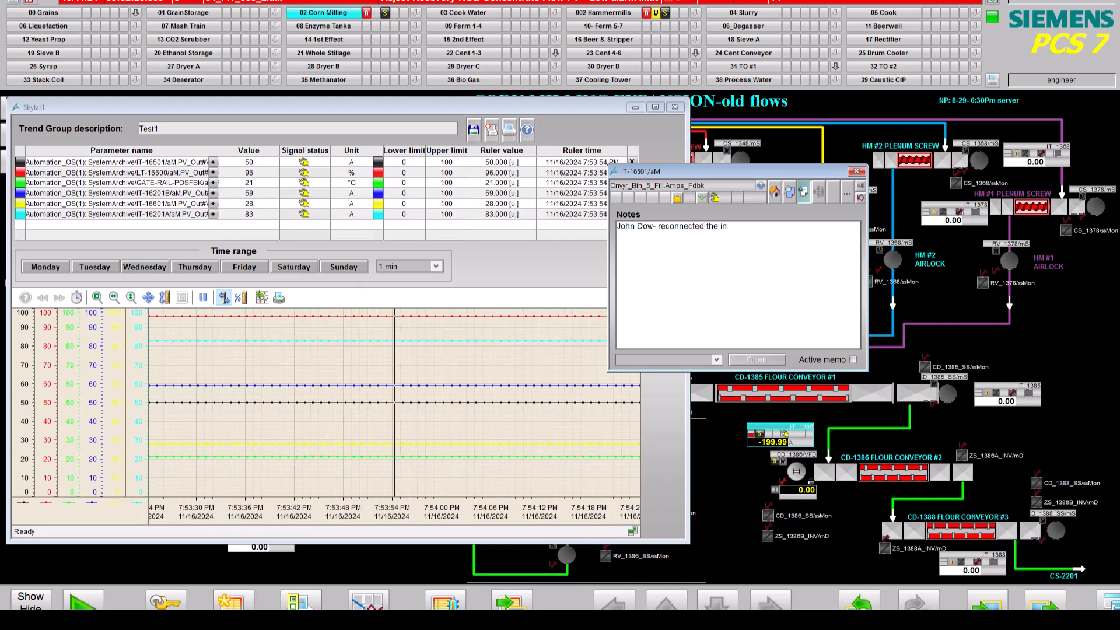
{"action": "type", "text": "strument"}
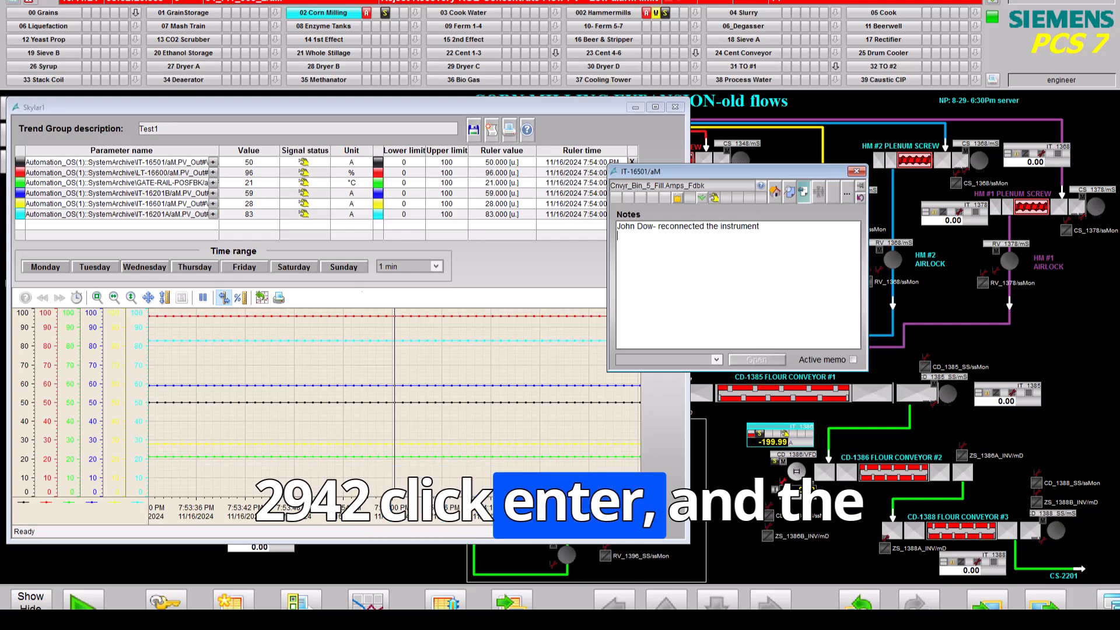
Switch the active memo on for IT-16501 and return to the faceplate's standard view
{"action": "left_click", "coordinate": [853, 360]}
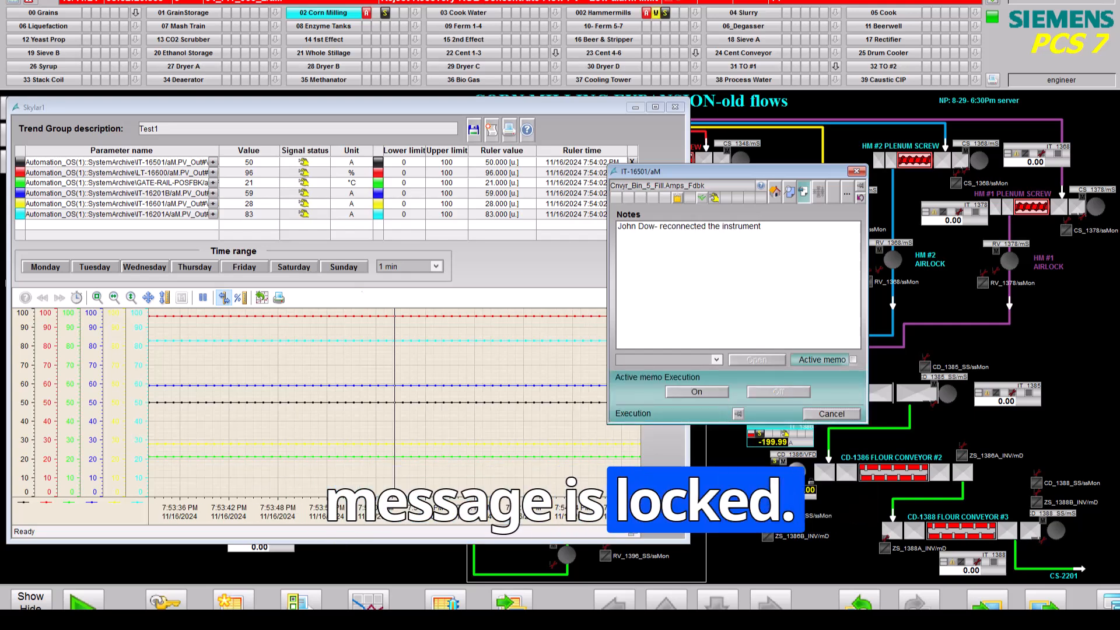
{"action": "left_click", "coordinate": [697, 393]}
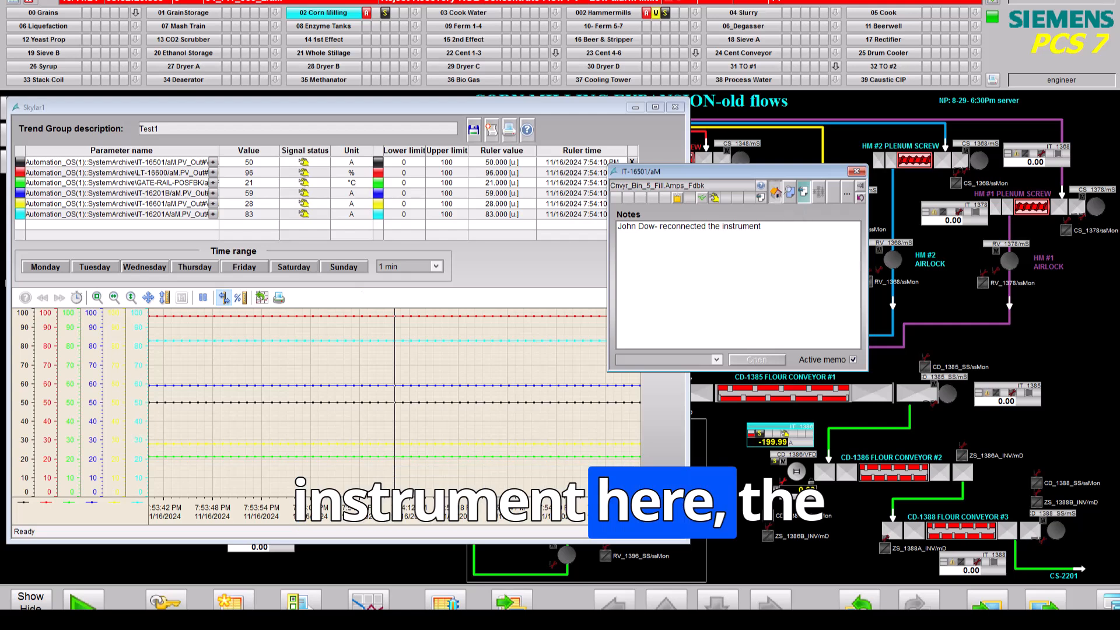
{"action": "left_click", "coordinate": [775, 192]}
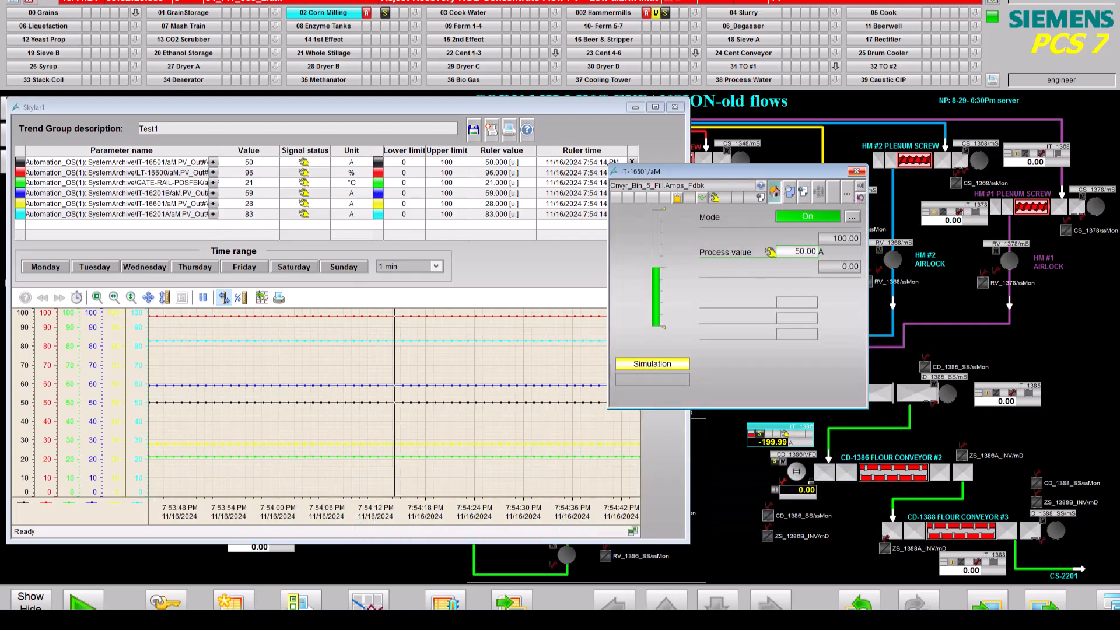
Close the IT-16501 faceplate and add the IT_1386 process value to the Skylar1 trend group
{"action": "left_click", "coordinate": [856, 171]}
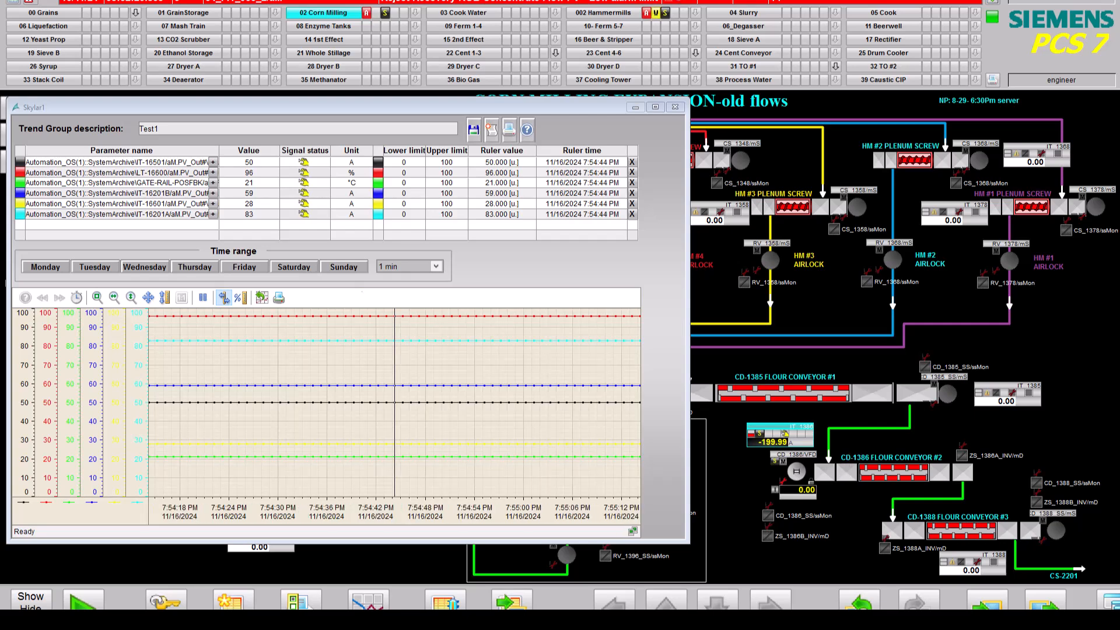
{"action": "left_click", "coordinate": [202, 298]}
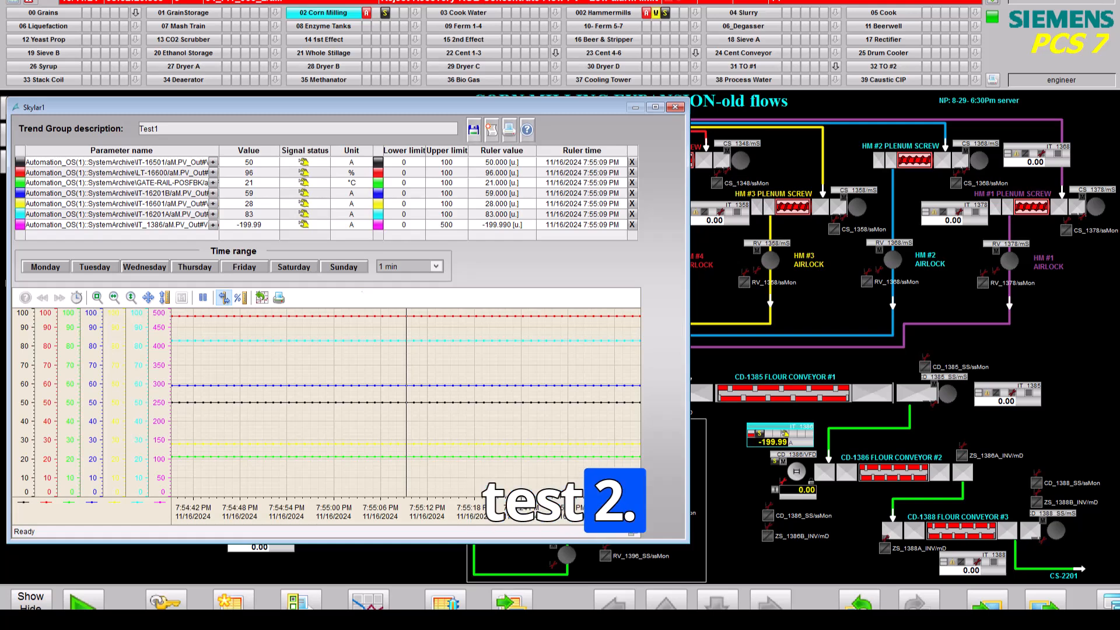
Save the trend group under the name "Test2" with the description "My Description"
{"action": "left_click", "coordinate": [473, 130]}
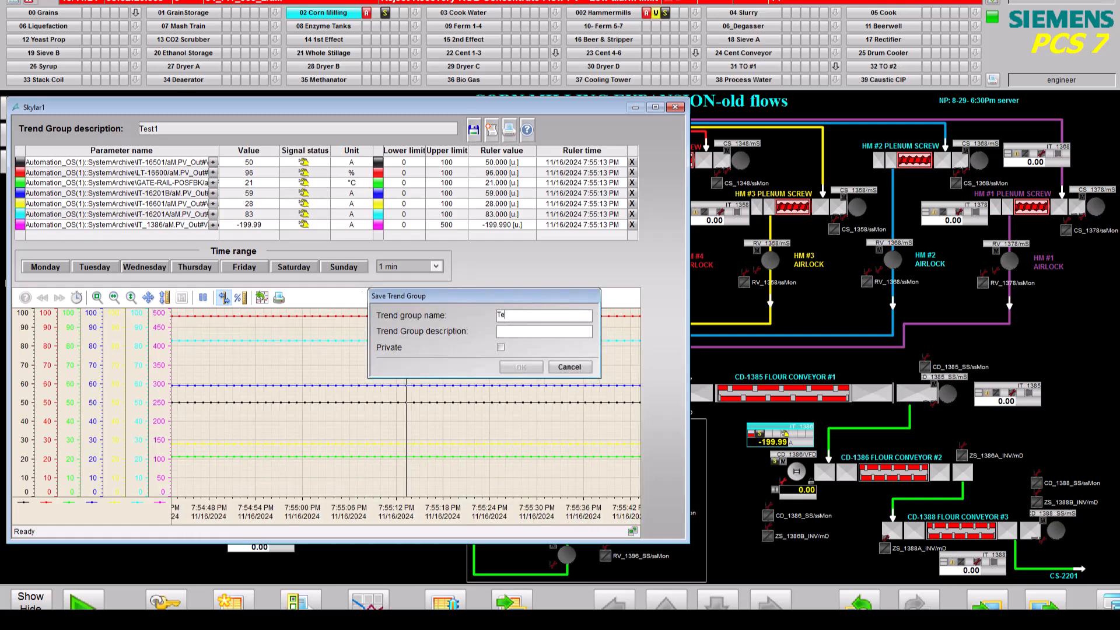
{"action": "type", "text": "st"}
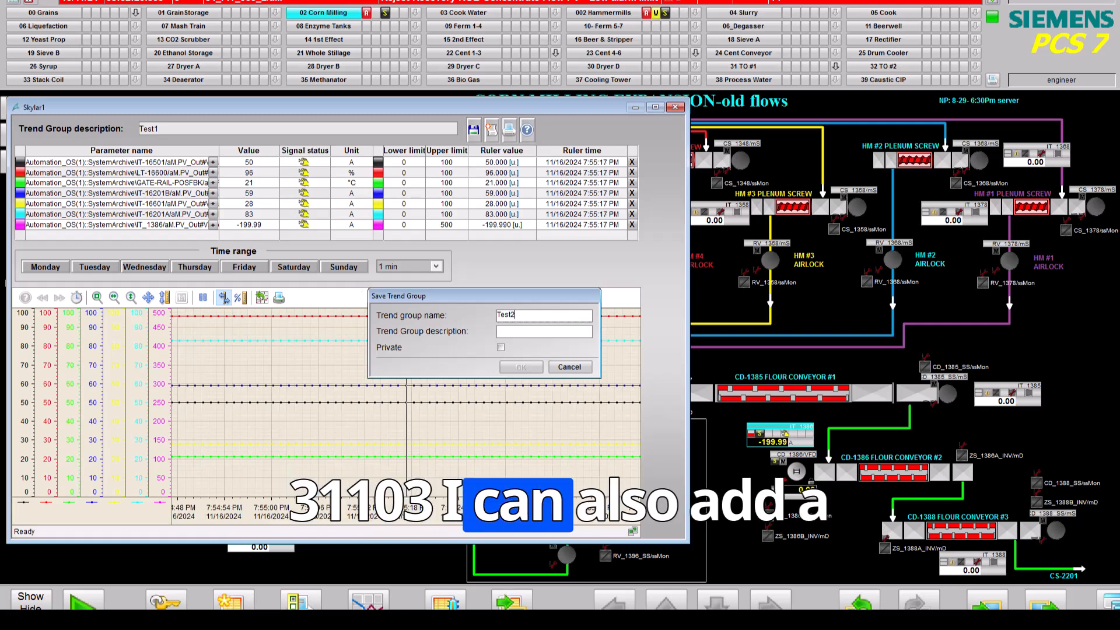
{"action": "type", "text": "2"}
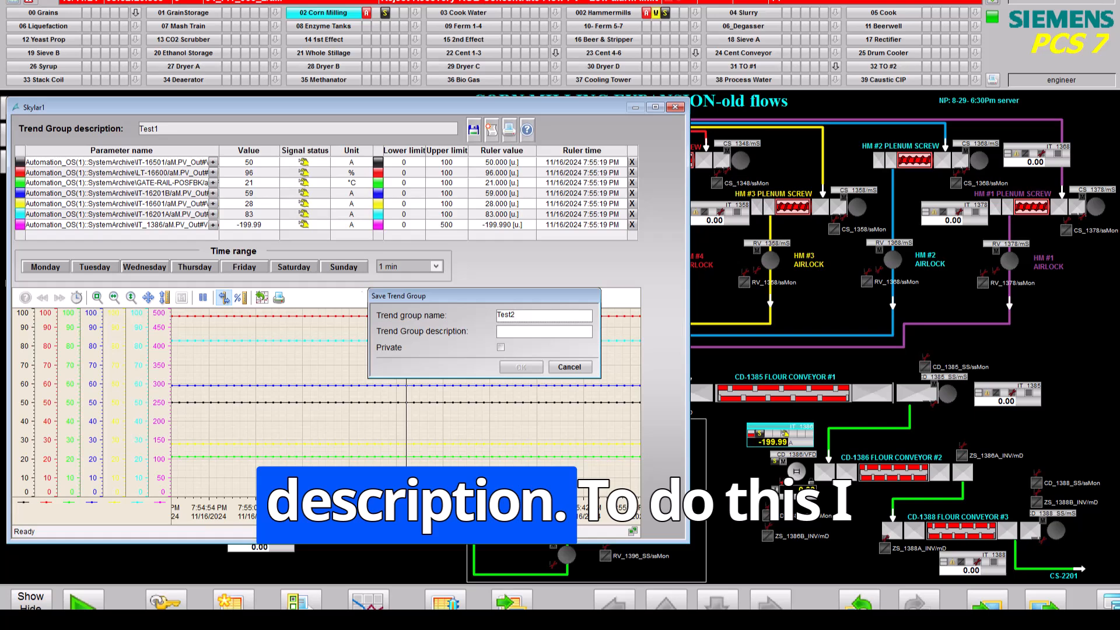
{"action": "key", "text": "Return"}
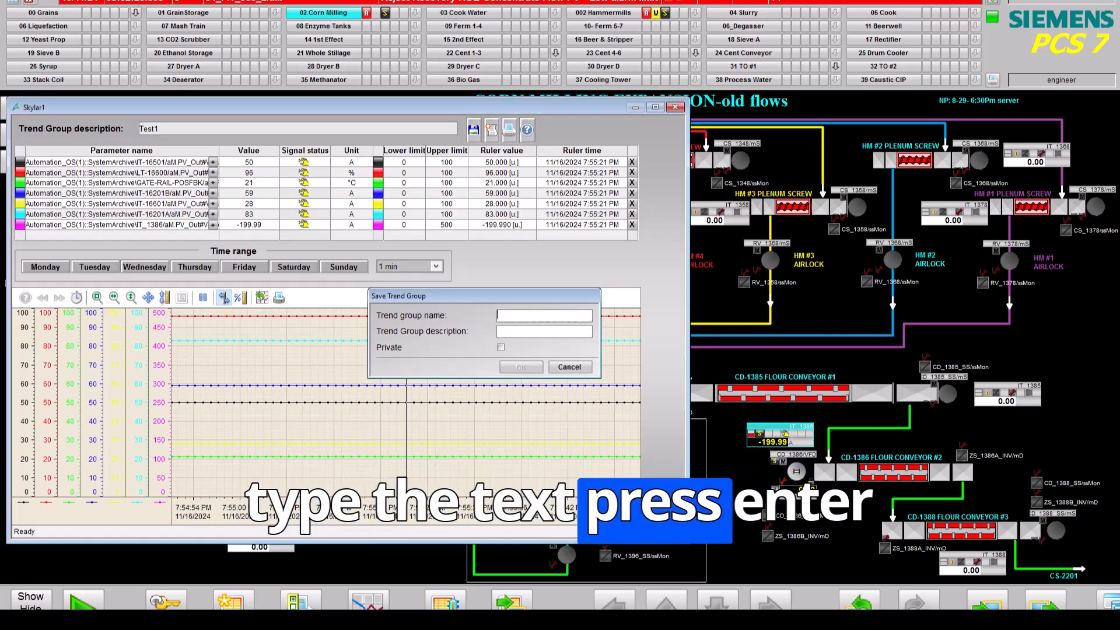
{"action": "type", "text": "Tes"}
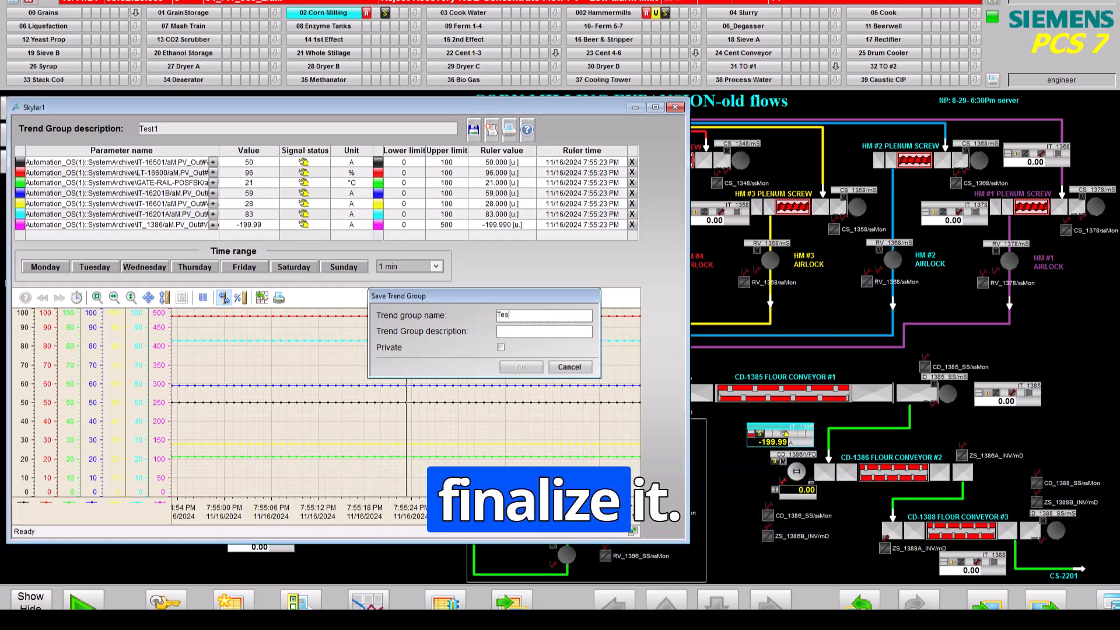
{"action": "type", "text": "t2"}
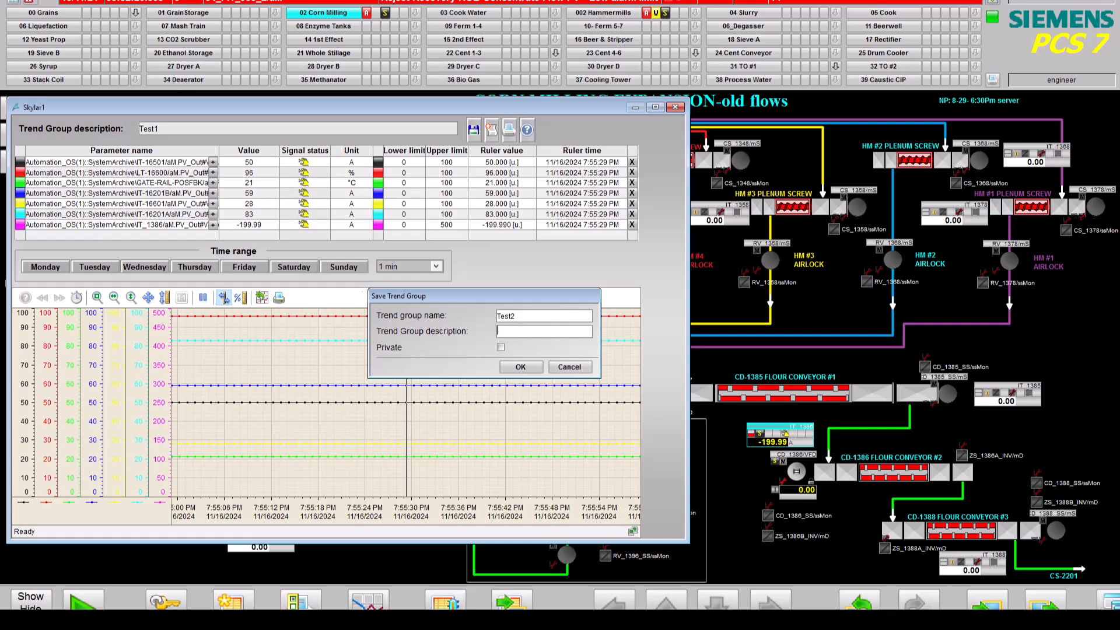
{"action": "type", "text": "My Des"}
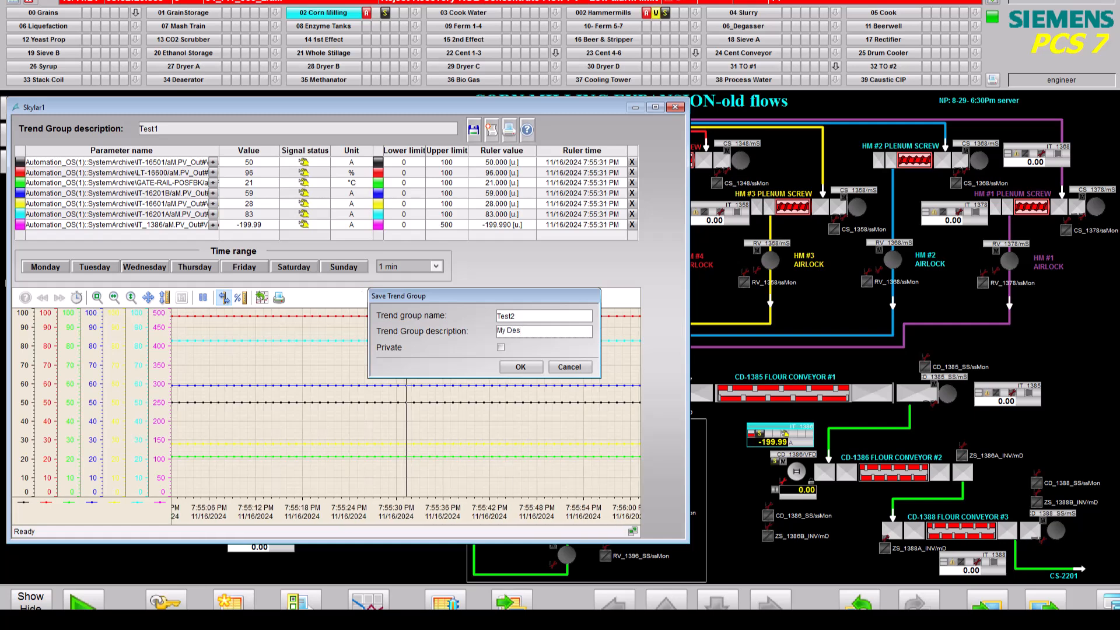
{"action": "type", "text": "cript"}
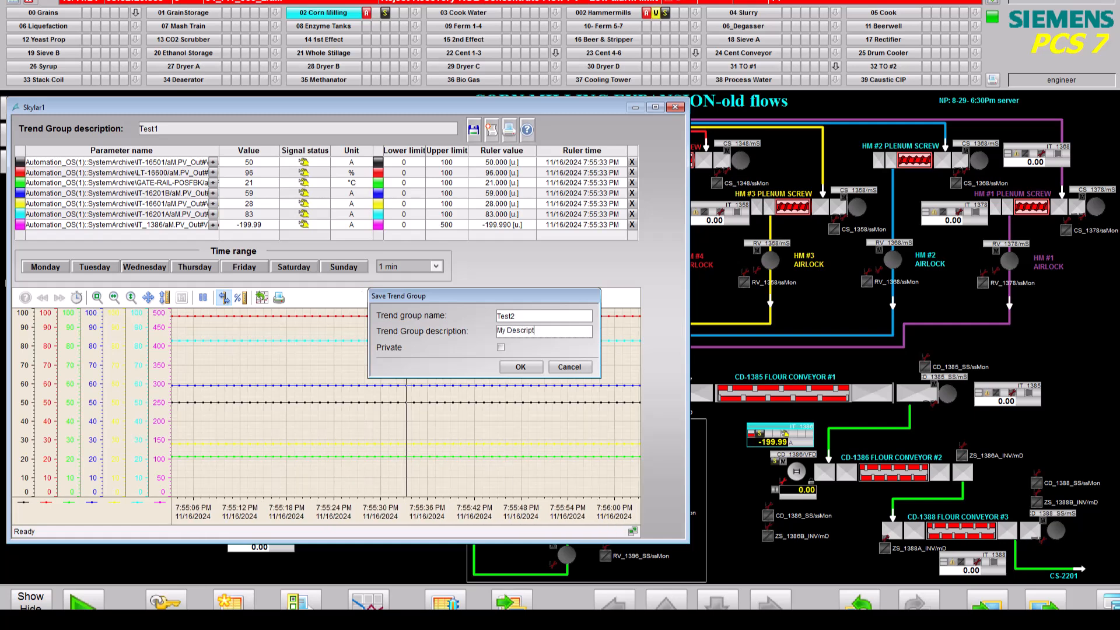
{"action": "type", "text": "ion"}
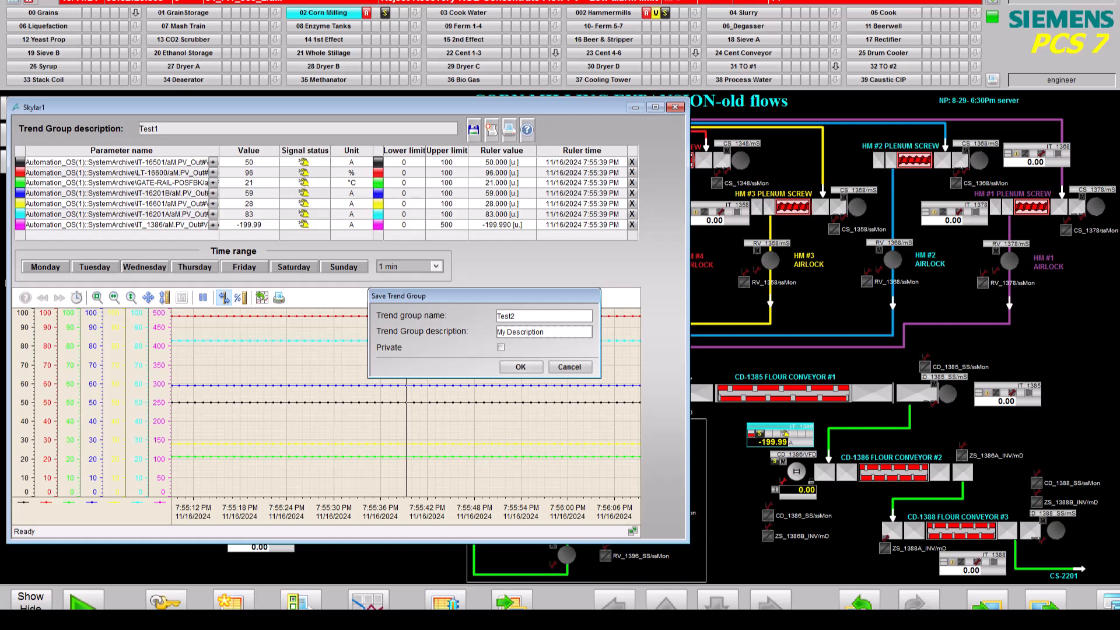
{"action": "left_click", "coordinate": [521, 367]}
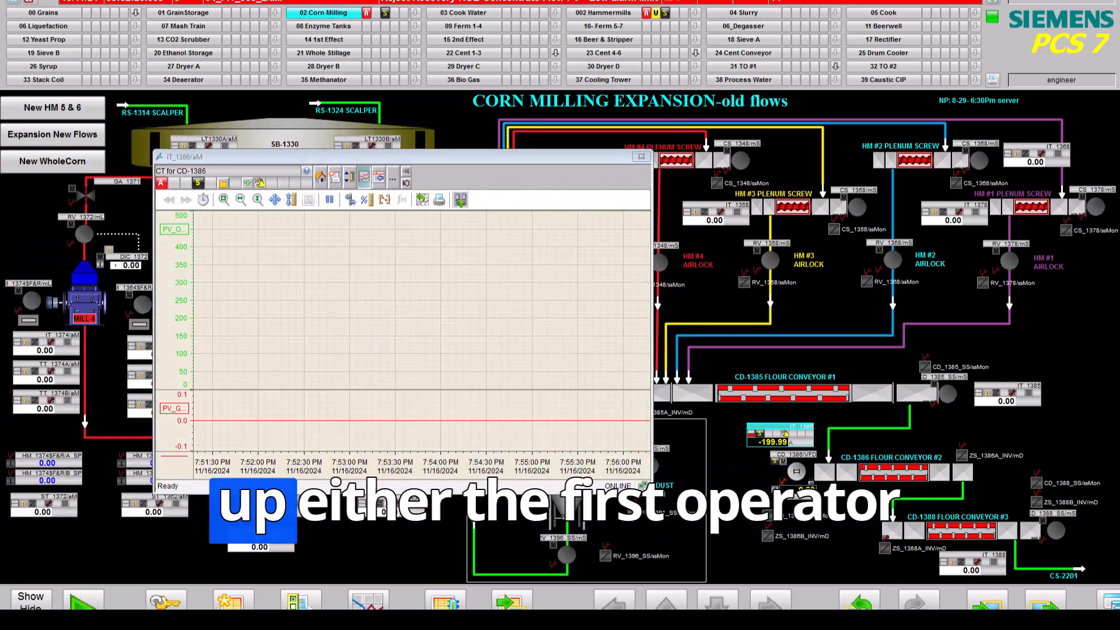
Close the IT_1386 trend faceplate and open the Grain Receiving display in the Grains area
{"action": "left_click", "coordinate": [640, 156]}
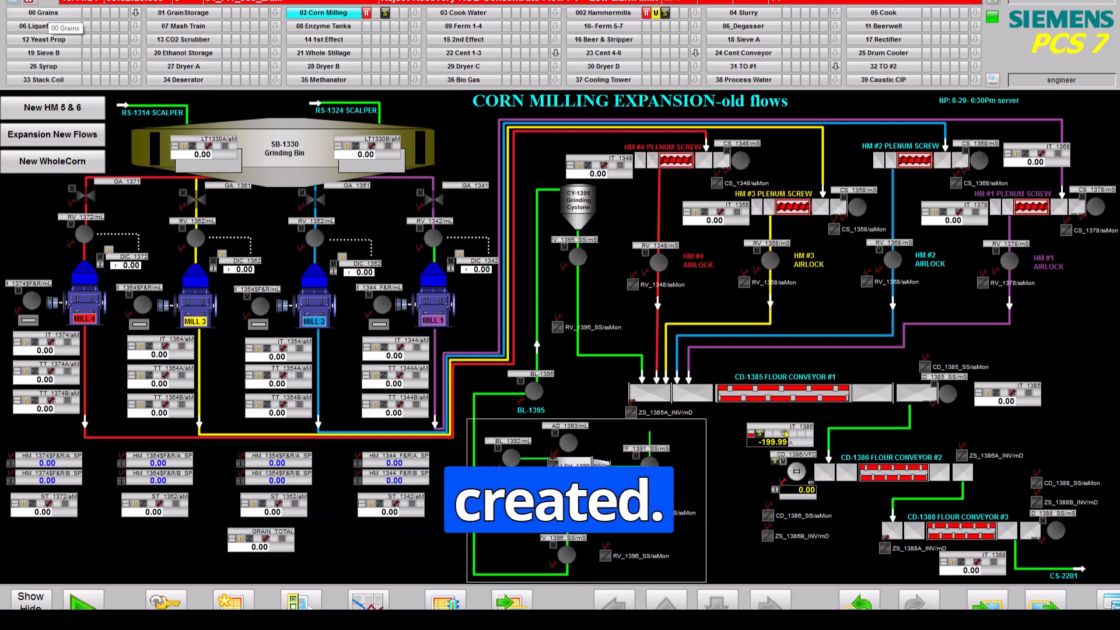
{"action": "left_click", "coordinate": [44, 13]}
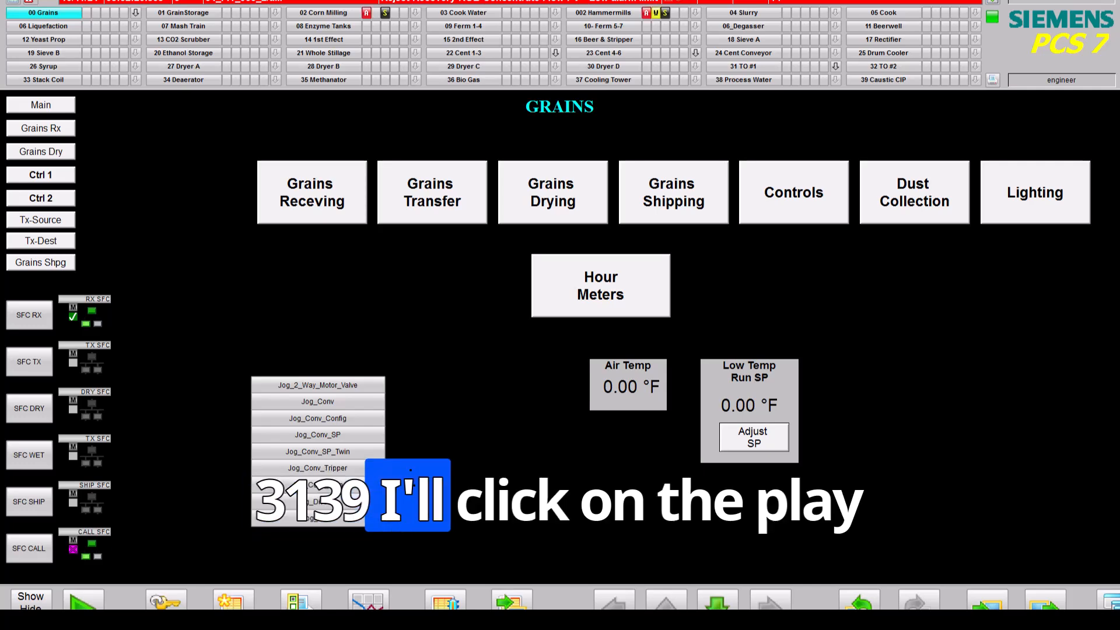
{"action": "left_click", "coordinate": [312, 193]}
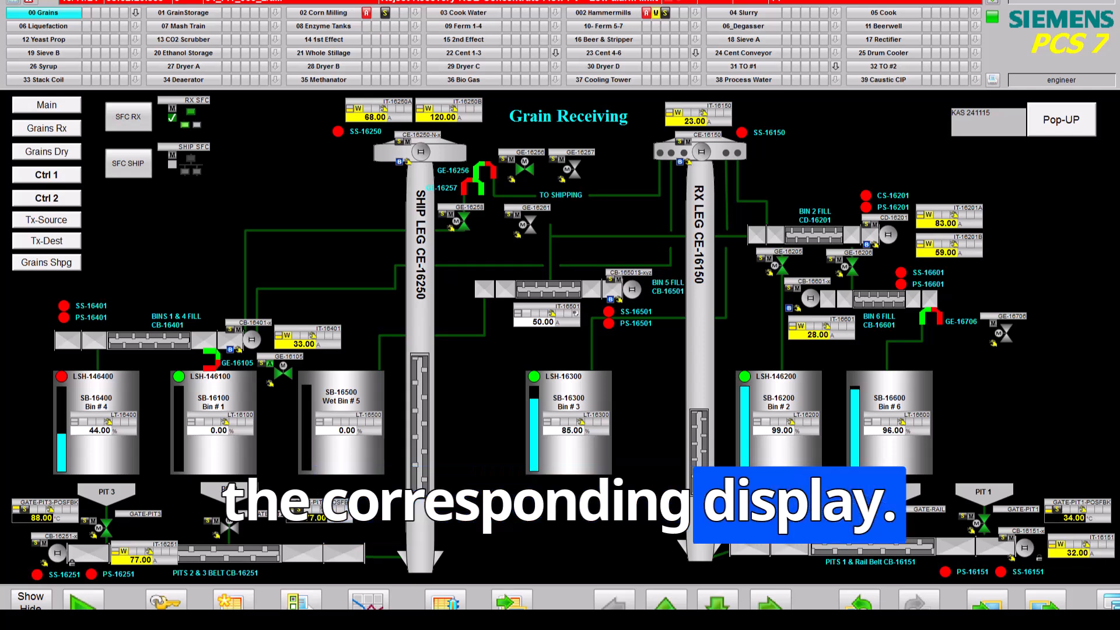
Open the saved Test2 trend group and move the ruler along the curves to examine individual values
{"action": "left_click", "coordinate": [368, 599]}
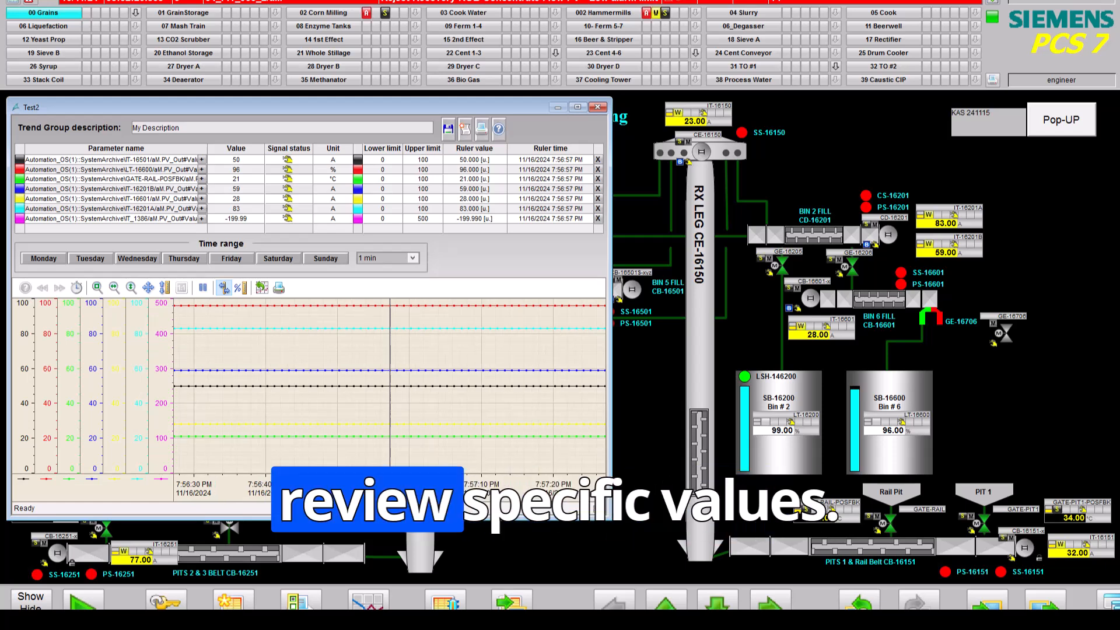
{"action": "left_click_drag", "start_coordinate": [389, 385], "coordinate": [420, 385]}
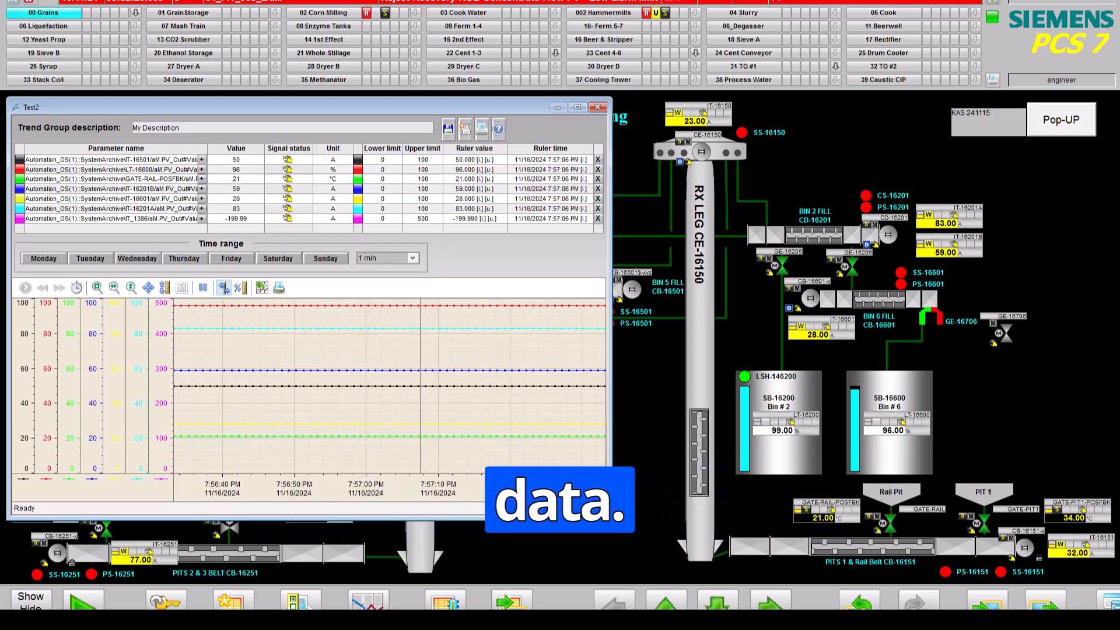
{"action": "left_click_drag", "start_coordinate": [421, 386], "coordinate": [261, 386]}
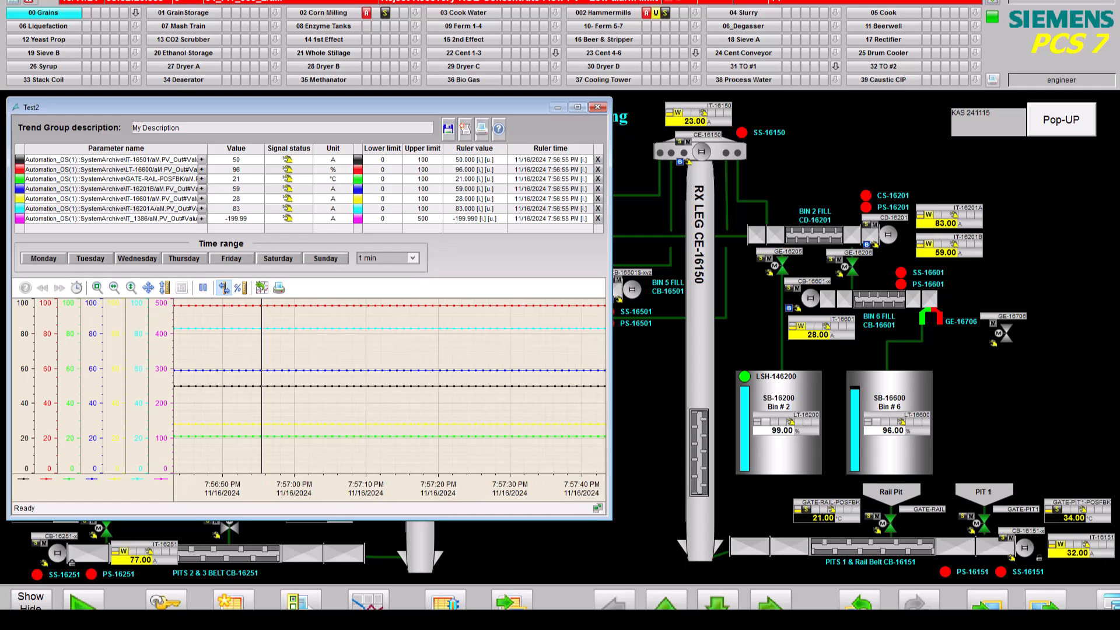
Set the Test2 time range to 2 h and move the ruler back and forth to examine the earlier values
{"action": "left_click", "coordinate": [388, 258]}
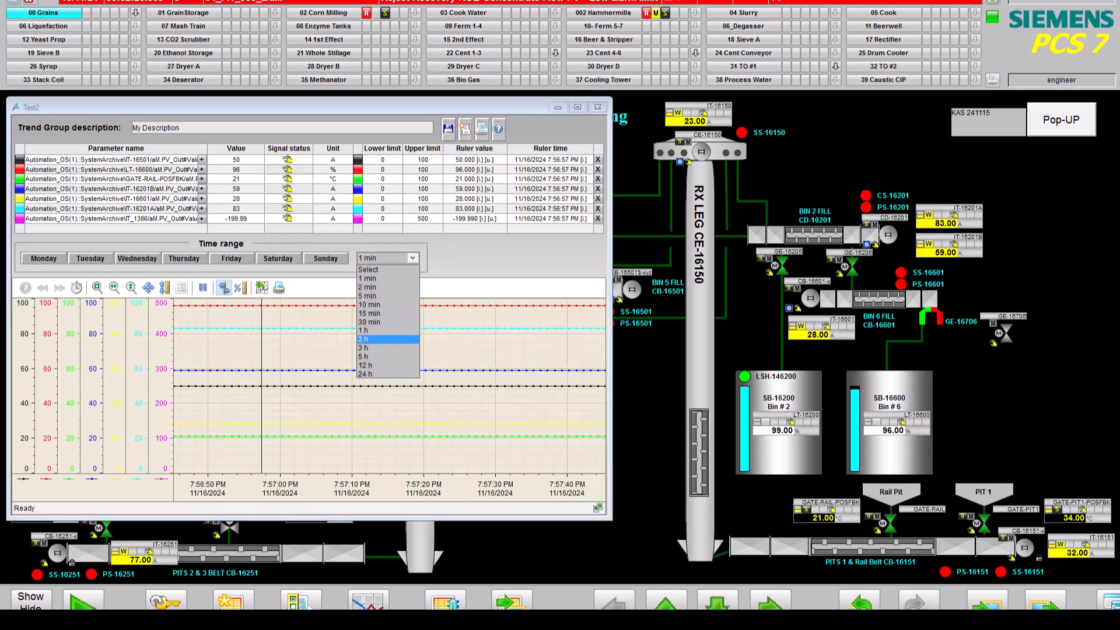
{"action": "left_click", "coordinate": [373, 339]}
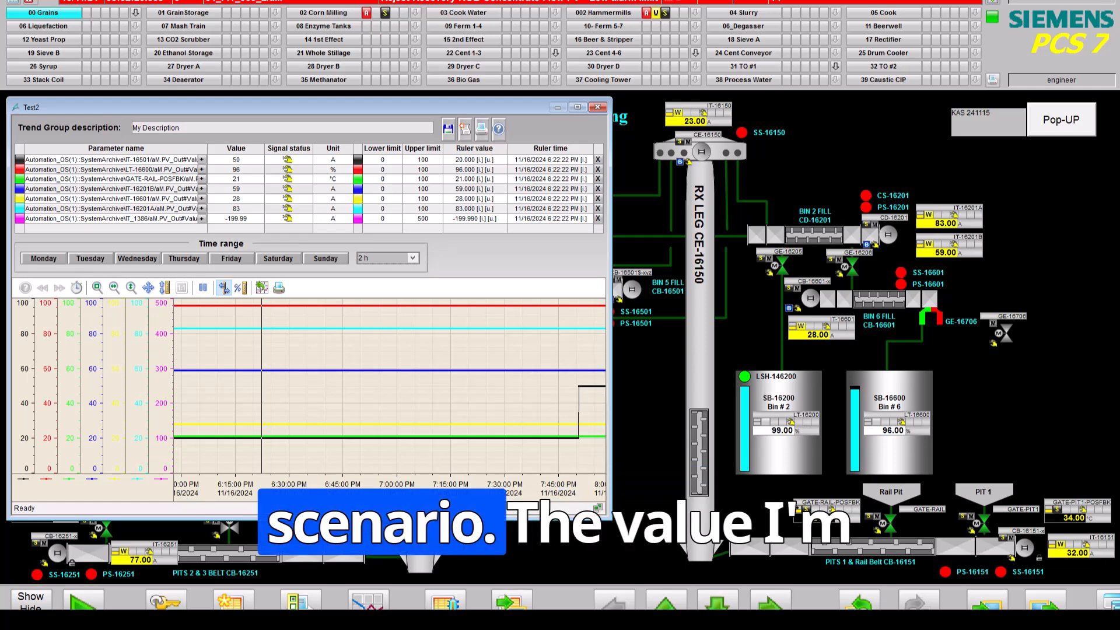
{"action": "left_click_drag", "start_coordinate": [261, 385], "coordinate": [350, 385]}
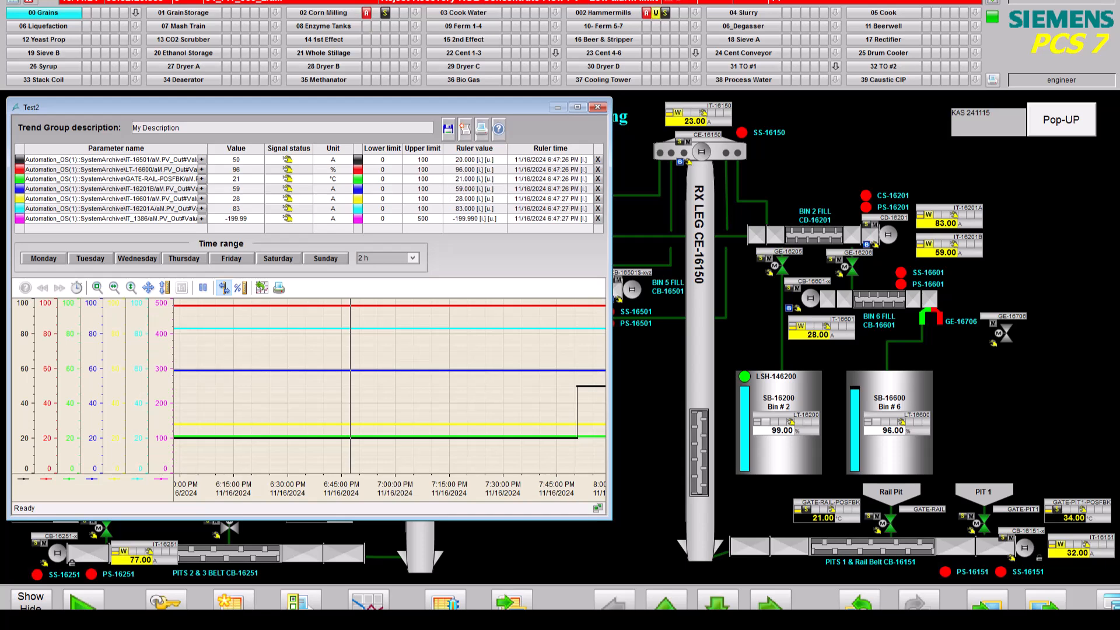
{"action": "left_click_drag", "start_coordinate": [350, 385], "coordinate": [468, 385]}
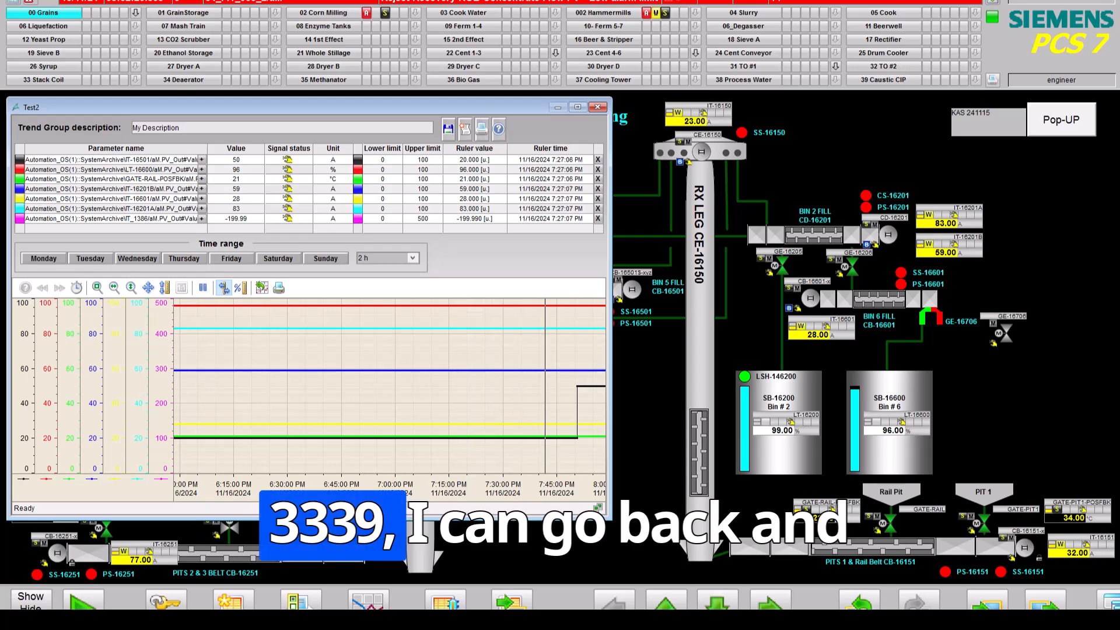
{"action": "left_click_drag", "start_coordinate": [544, 385], "coordinate": [390, 385]}
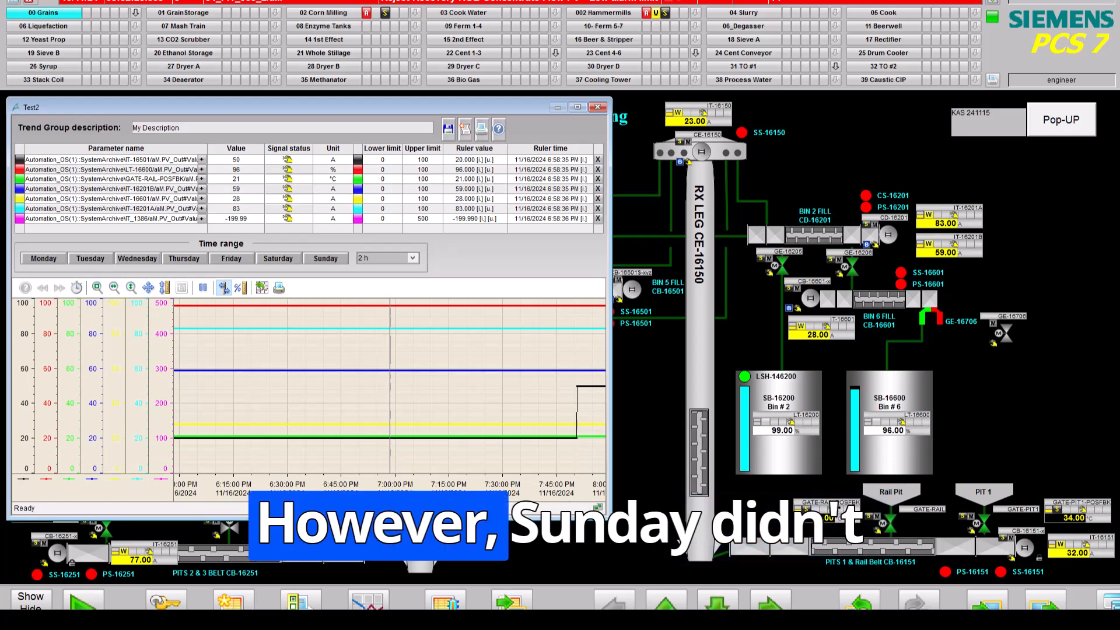
{"action": "left_click_drag", "start_coordinate": [391, 385], "coordinate": [317, 385]}
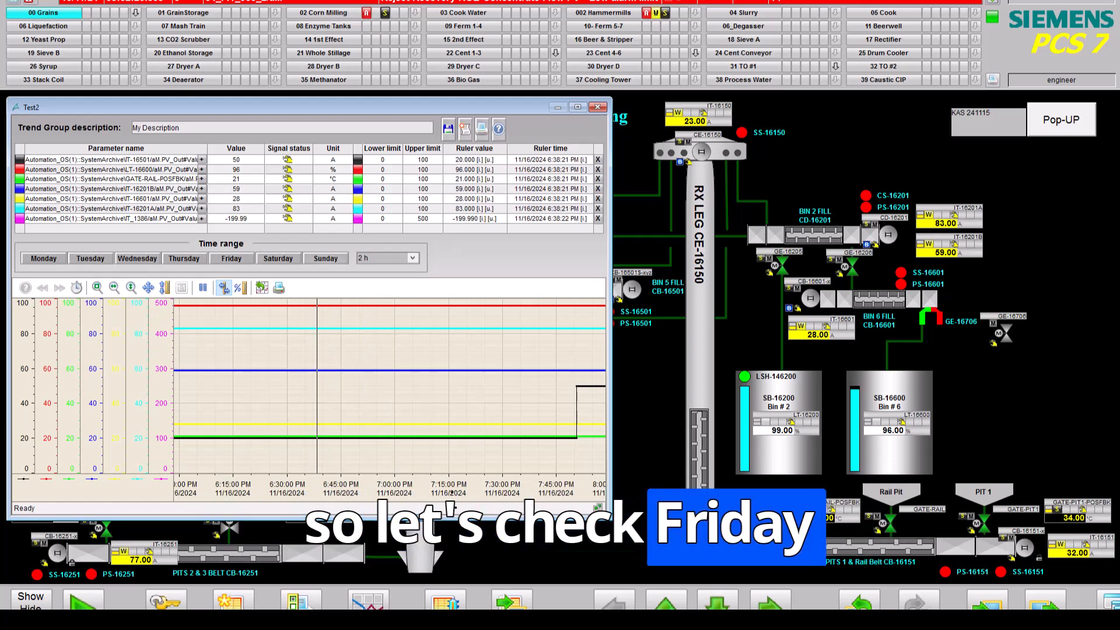
Check the Test2 trends for Sunday and Friday, zooming in on Friday's value changes around 3:00 PM
{"action": "left_click", "coordinate": [326, 259]}
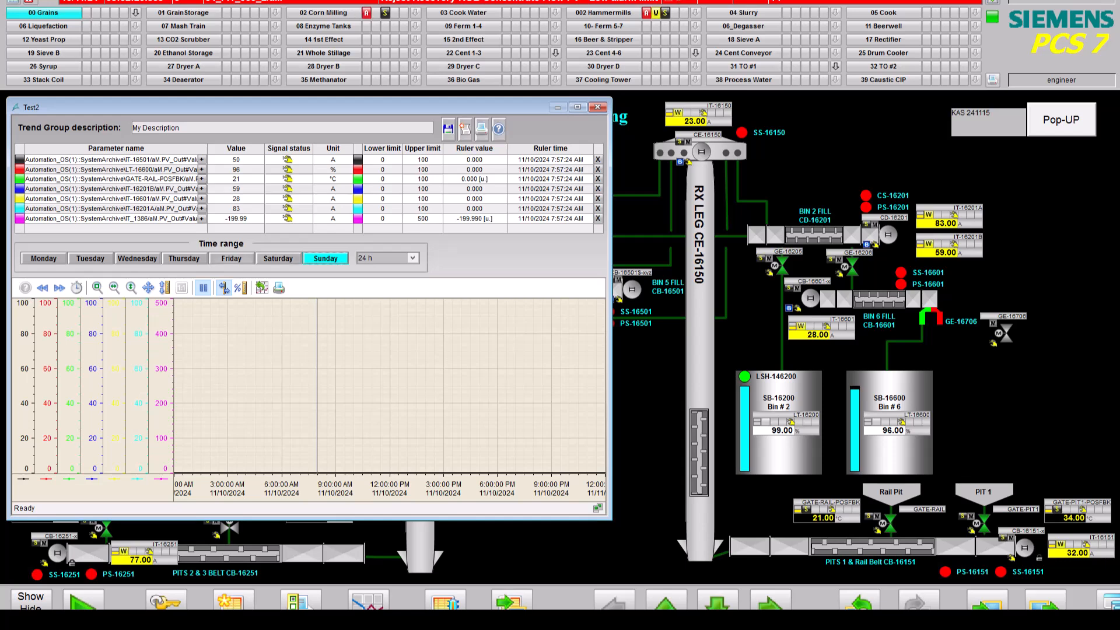
{"action": "left_click", "coordinate": [231, 258]}
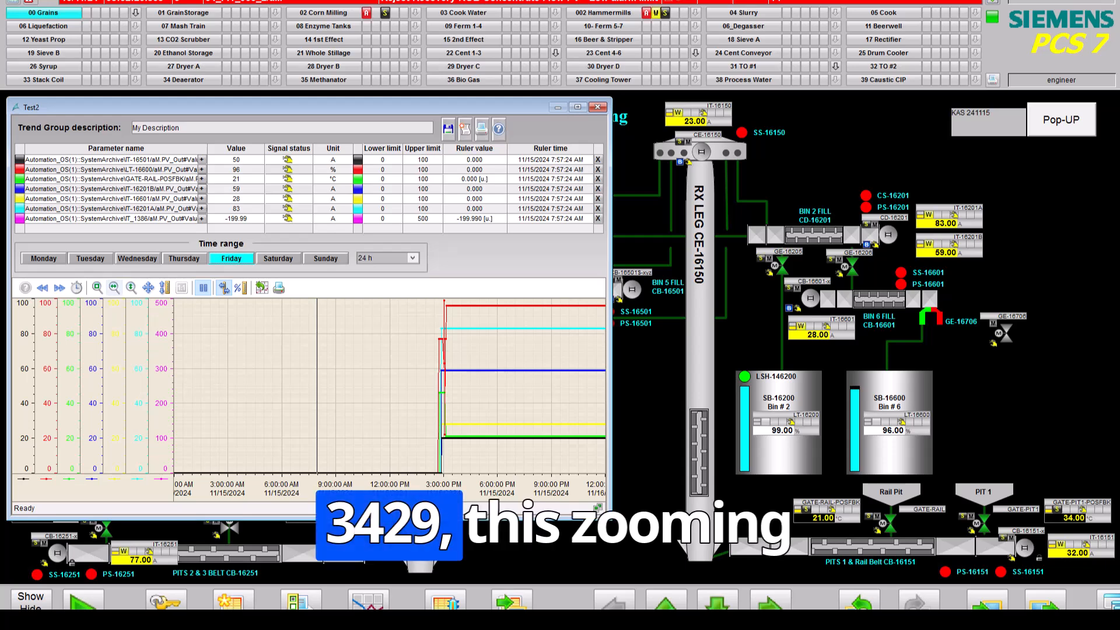
{"action": "left_click", "coordinate": [97, 288]}
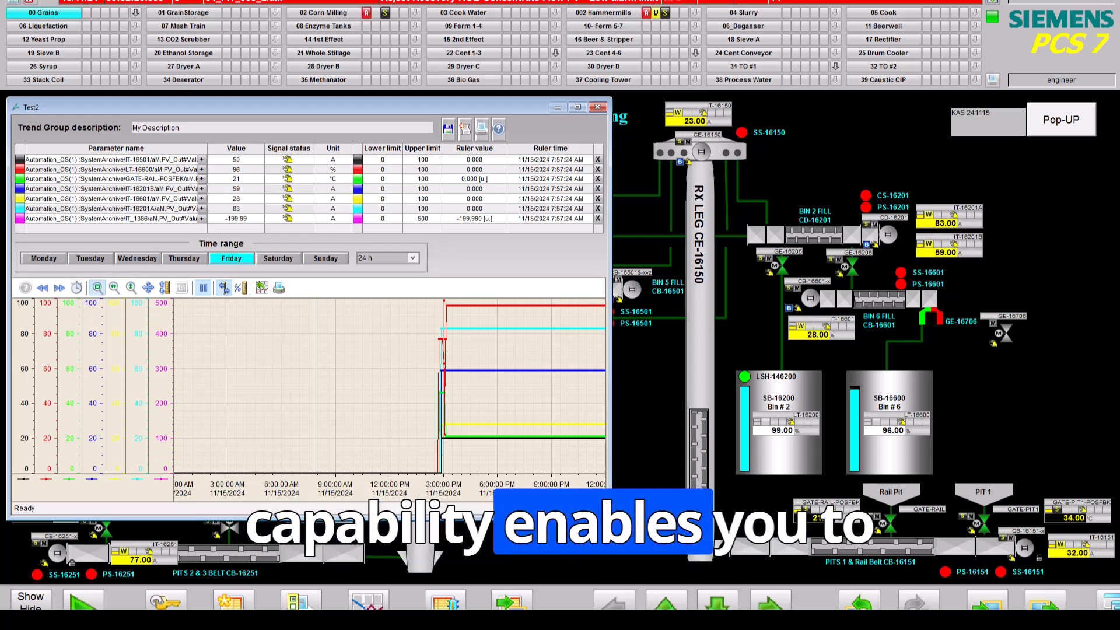
{"action": "left_click_drag", "start_coordinate": [417, 331], "coordinate": [497, 428]}
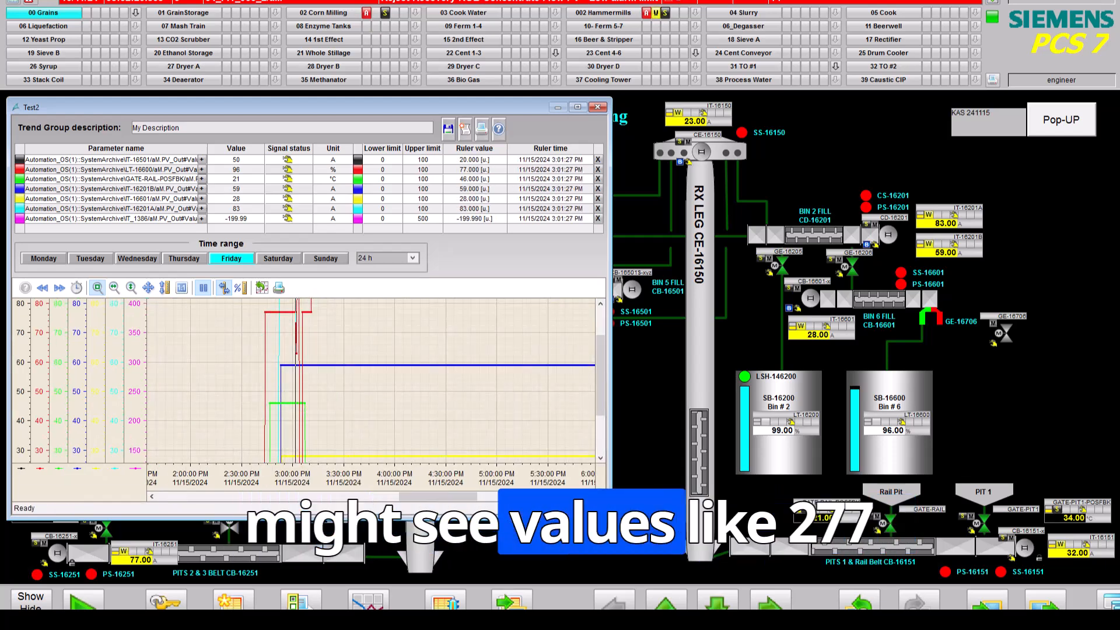
{"action": "left_click_drag", "start_coordinate": [235, 307], "coordinate": [344, 462]}
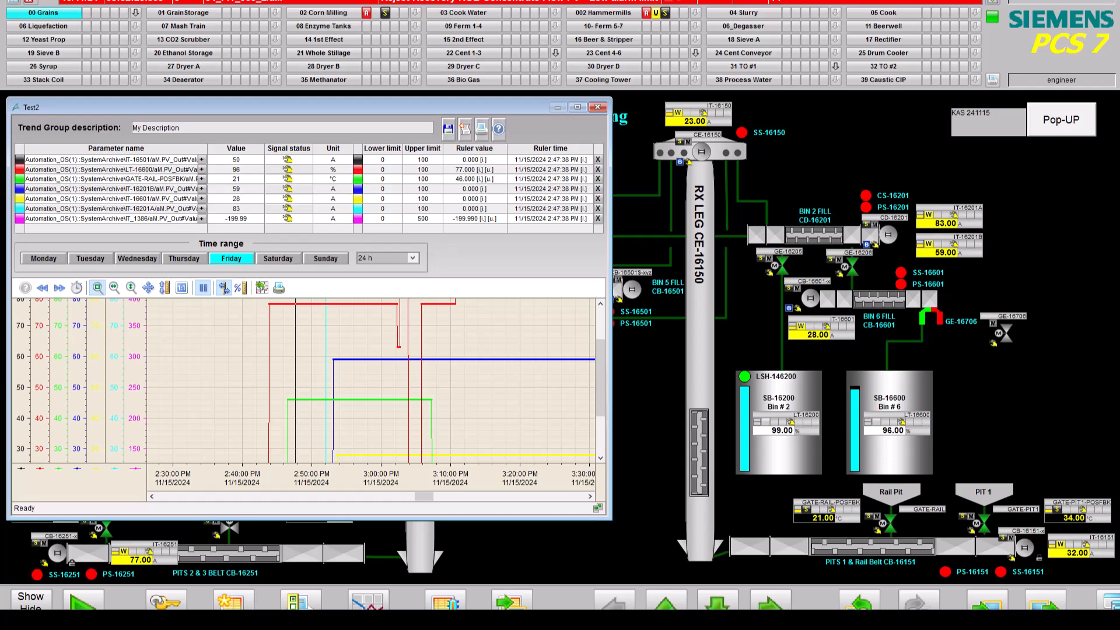
Move the ruler across the zoomed Friday curves around 3:00 PM to examine the parameter values at each change
{"action": "left_click_drag", "start_coordinate": [295, 381], "coordinate": [375, 381]}
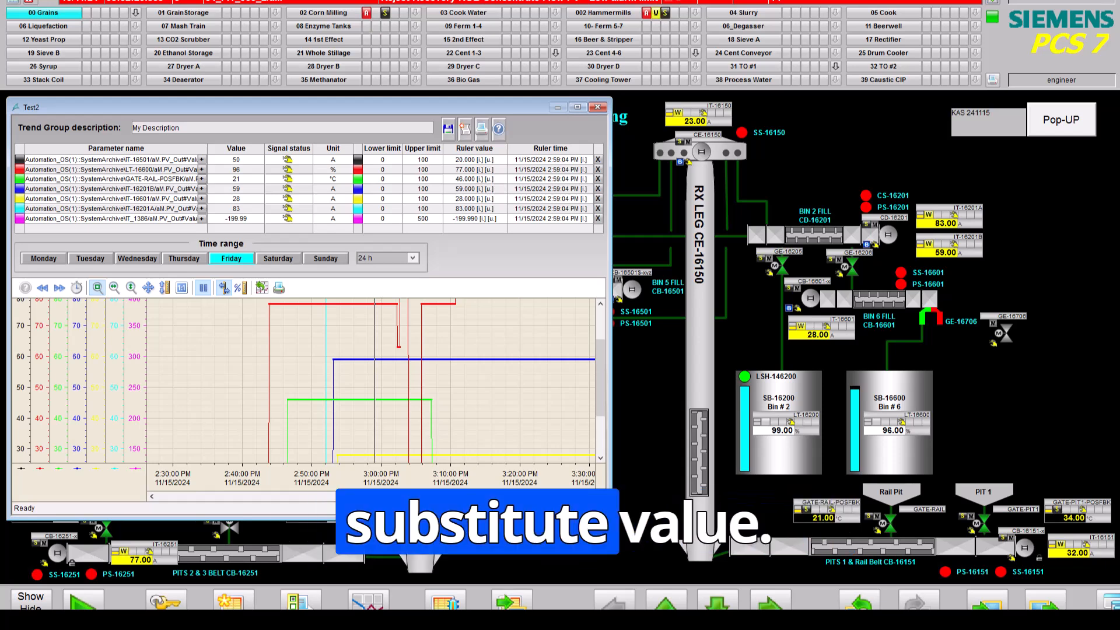
{"action": "left_click_drag", "start_coordinate": [374, 379], "coordinate": [390, 379]}
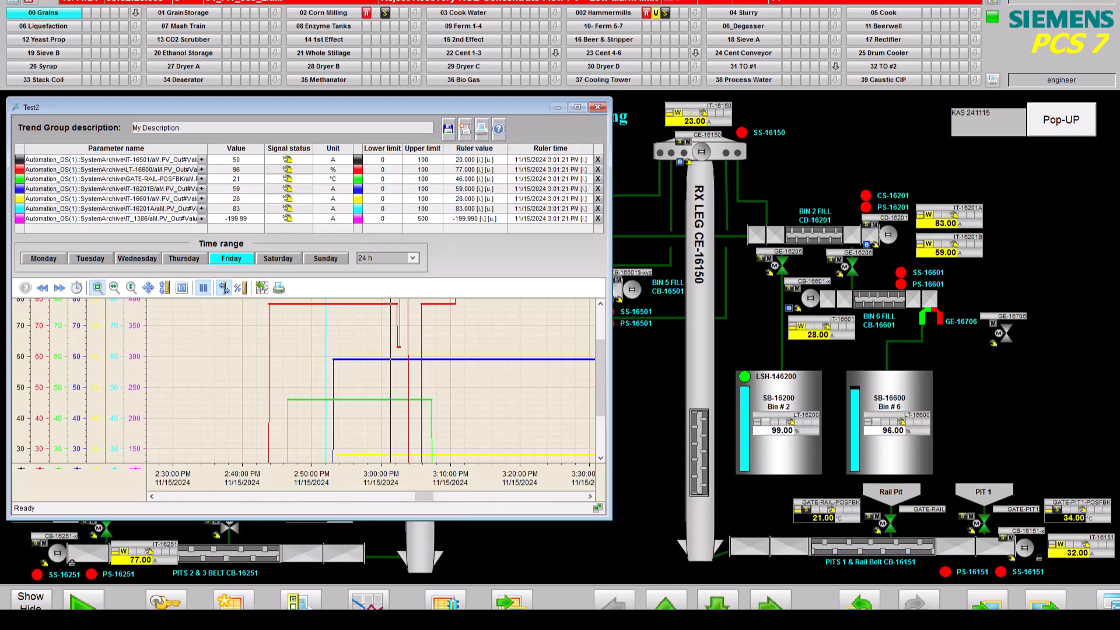
{"action": "mouse_move", "coordinate": [390, 379]}
{"action": "left_mouse_down"}
{"action": "mouse_move", "coordinate": [315, 379]}
{"action": "mouse_move", "coordinate": [409, 380]}
{"action": "left_mouse_up"}
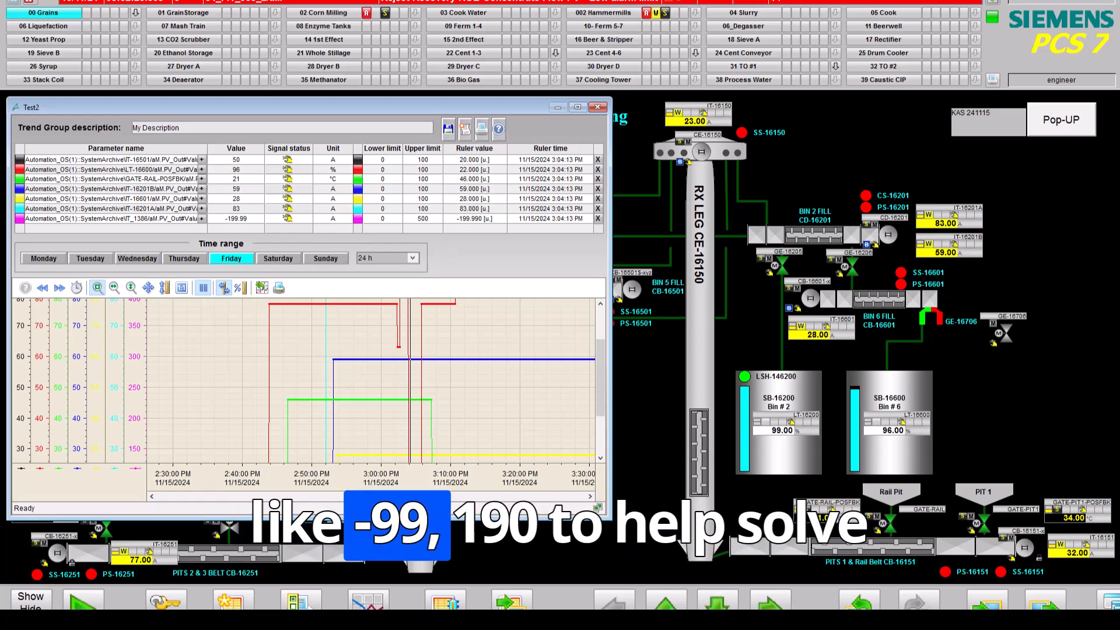
{"action": "mouse_move", "coordinate": [410, 379]}
{"action": "left_mouse_down"}
{"action": "mouse_move", "coordinate": [259, 379]}
{"action": "mouse_move", "coordinate": [401, 379]}
{"action": "left_mouse_up"}
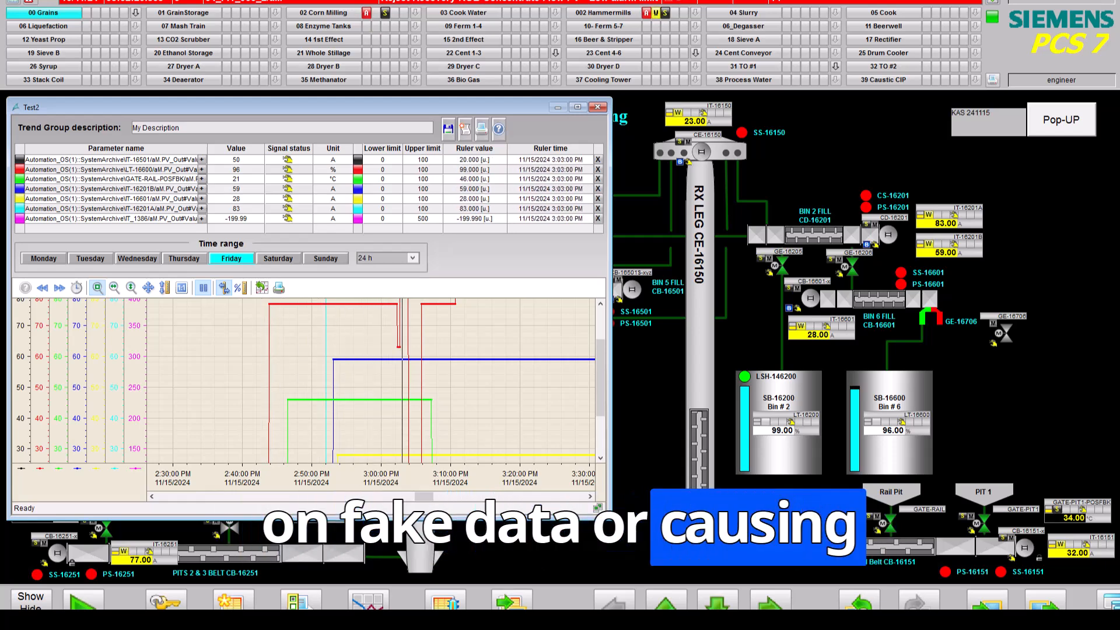
{"action": "left_click_drag", "start_coordinate": [402, 379], "coordinate": [436, 379]}
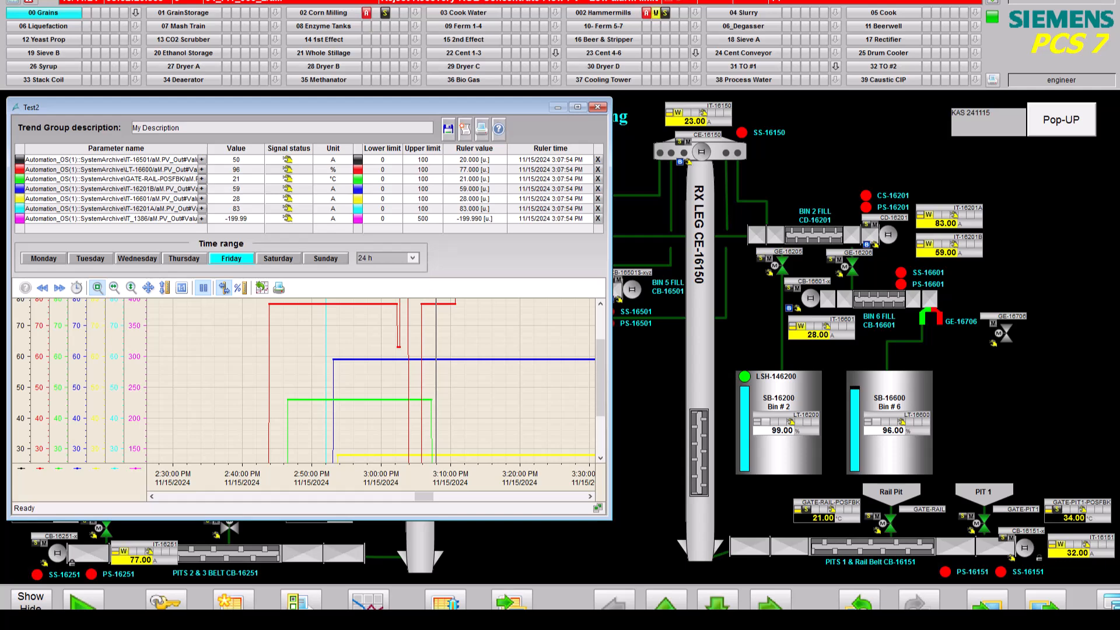
{"action": "left_click_drag", "start_coordinate": [435, 379], "coordinate": [354, 379]}
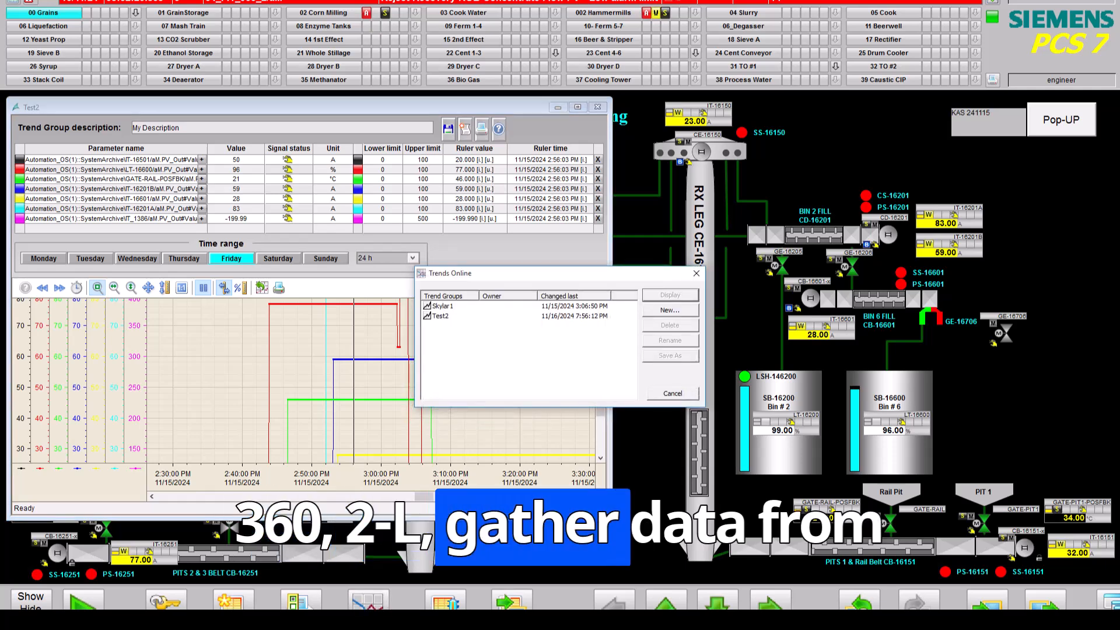
Create a new archive trend group named Test3
{"action": "left_click", "coordinate": [669, 310]}
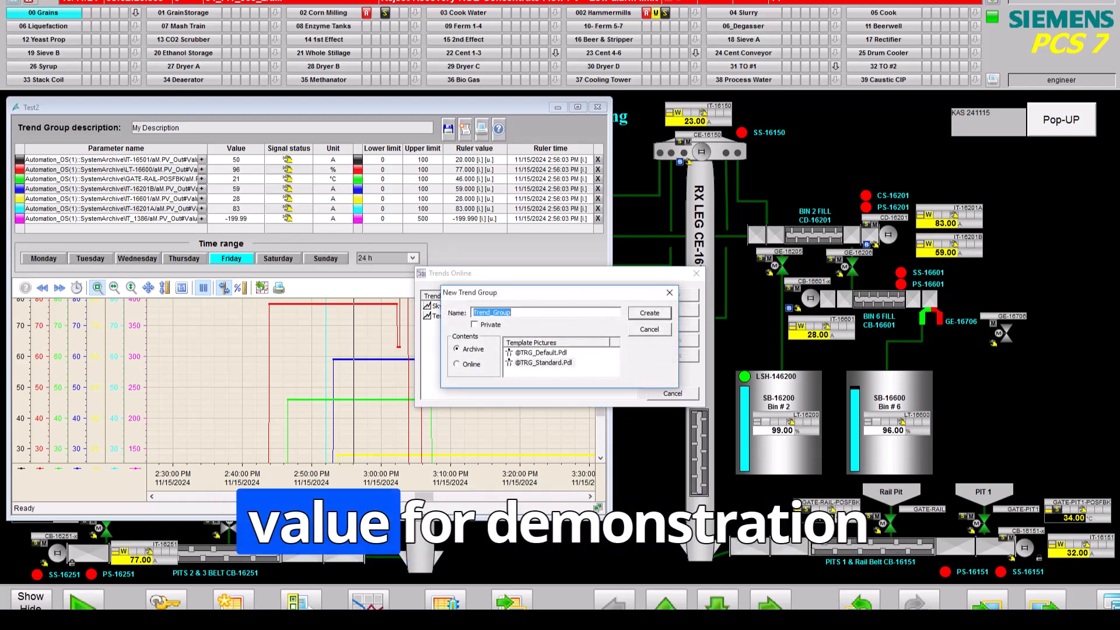
{"action": "type", "text": "Test3"}
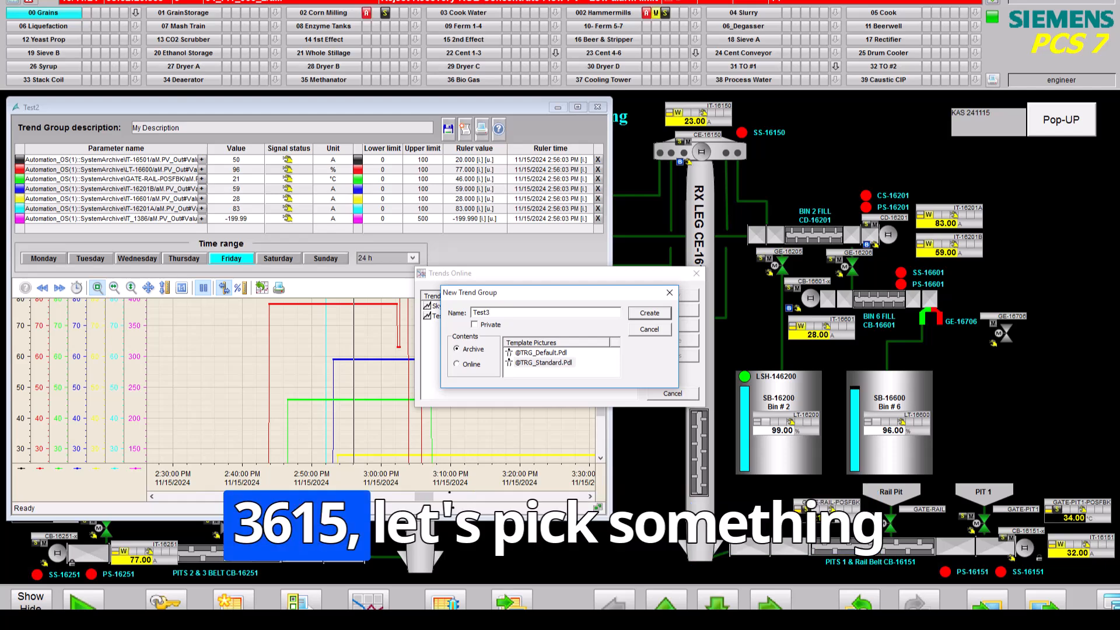
{"action": "key", "text": "Return"}
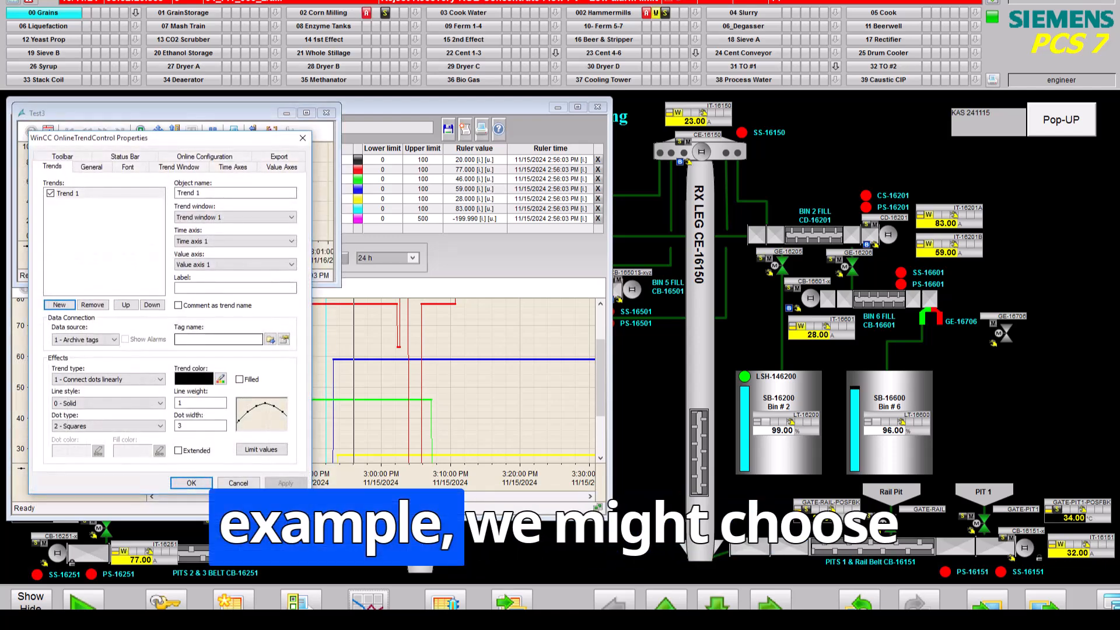
{"action": "left_click", "coordinate": [271, 339]}
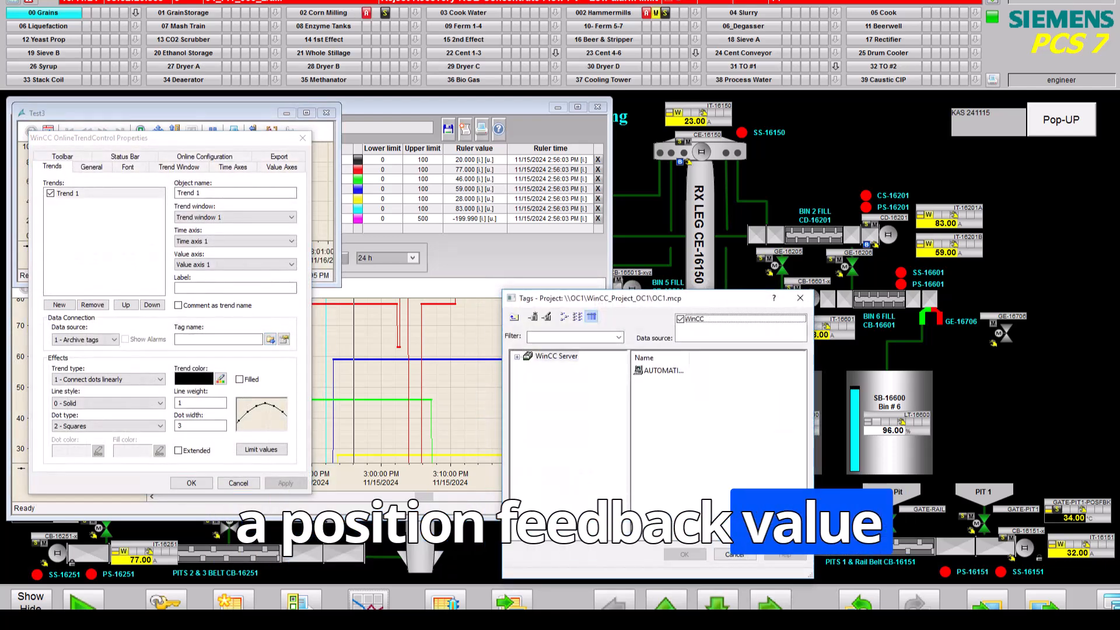
{"action": "left_click_drag", "start_coordinate": [643, 298], "coordinate": [556, 273]}
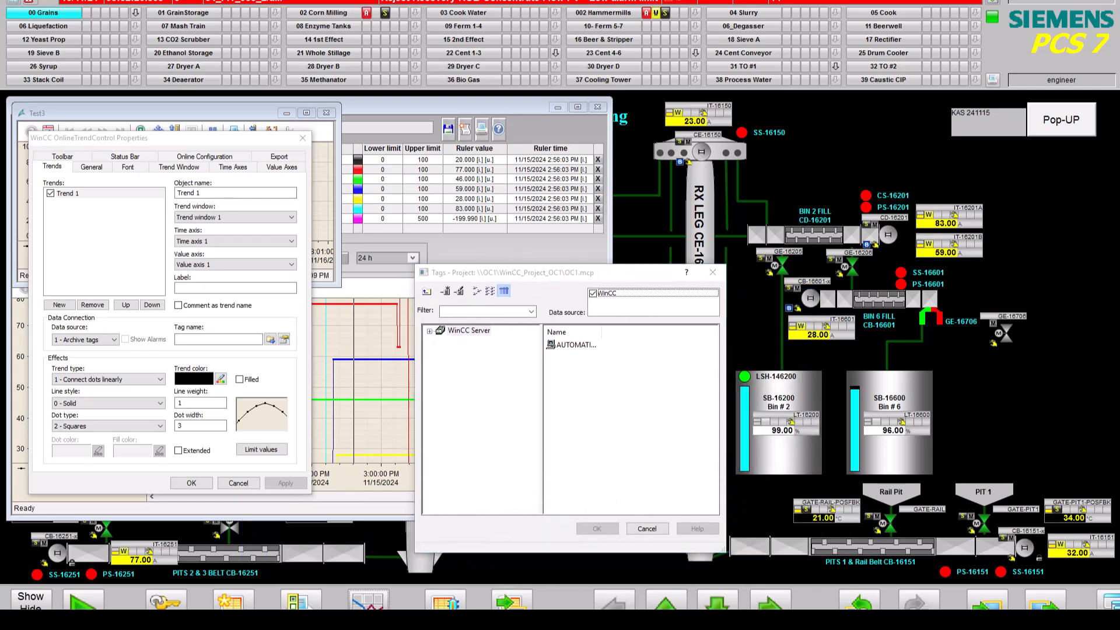
{"action": "left_click", "coordinate": [713, 272]}
Filter the archive tags by *gate* and assign the GATE-PIT1-POSFBK tag from SystemArchive to the trend
{"action": "left_click_drag", "start_coordinate": [217, 142], "coordinate": [432, 149]}
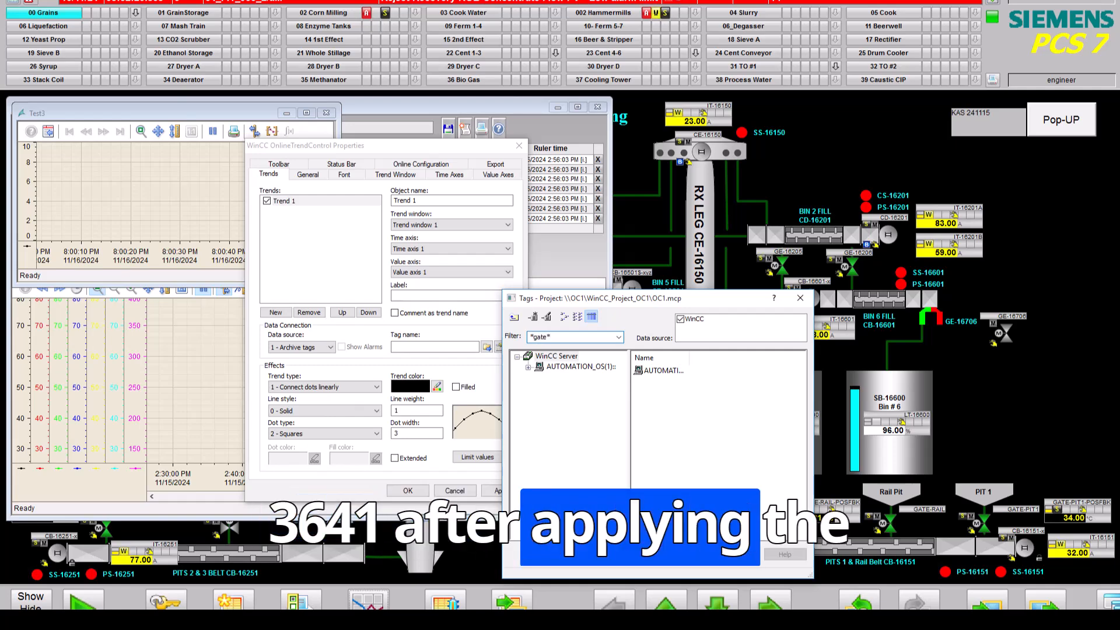
{"action": "left_click", "coordinate": [528, 367]}
{"action": "left_click", "coordinate": [539, 377]}
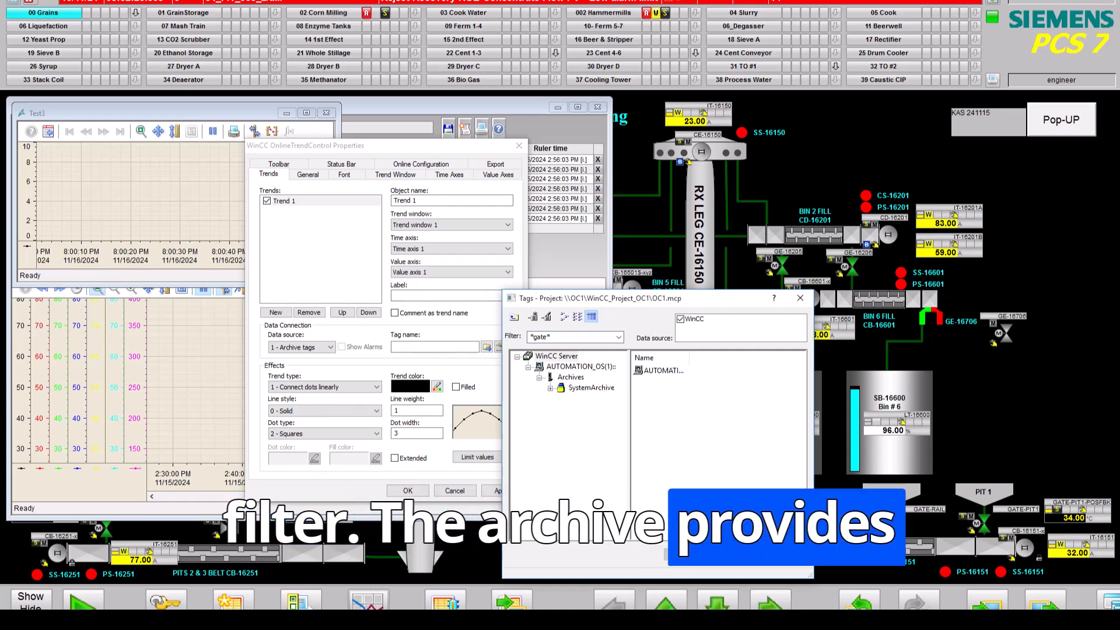
{"action": "left_click", "coordinate": [591, 388]}
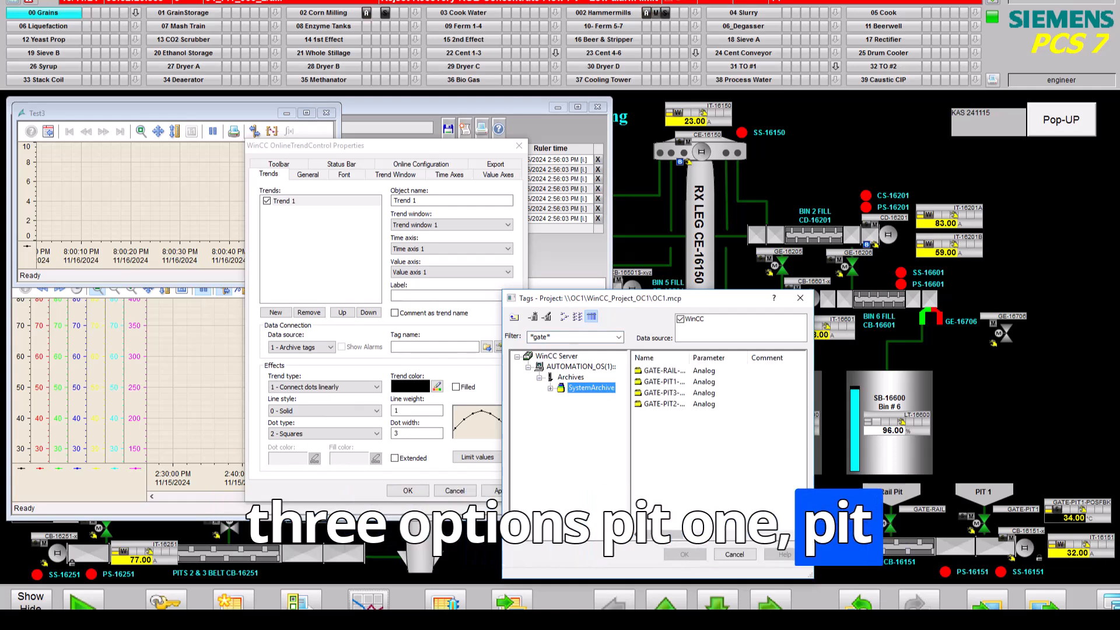
{"action": "left_click_drag", "start_coordinate": [689, 357], "coordinate": [722, 357]}
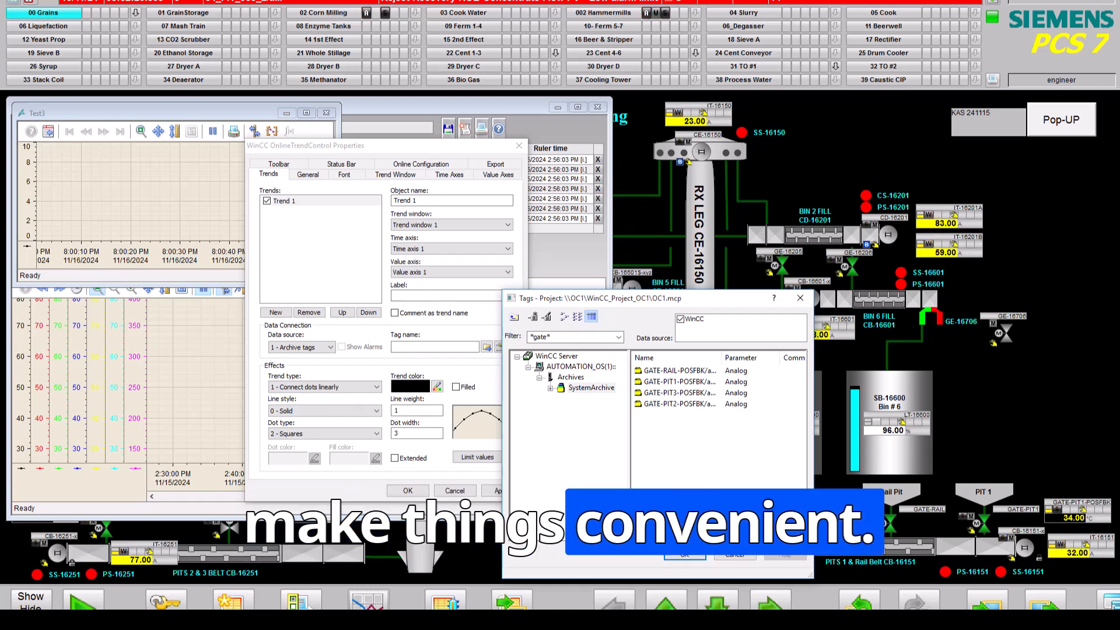
{"action": "left_click", "coordinate": [679, 382]}
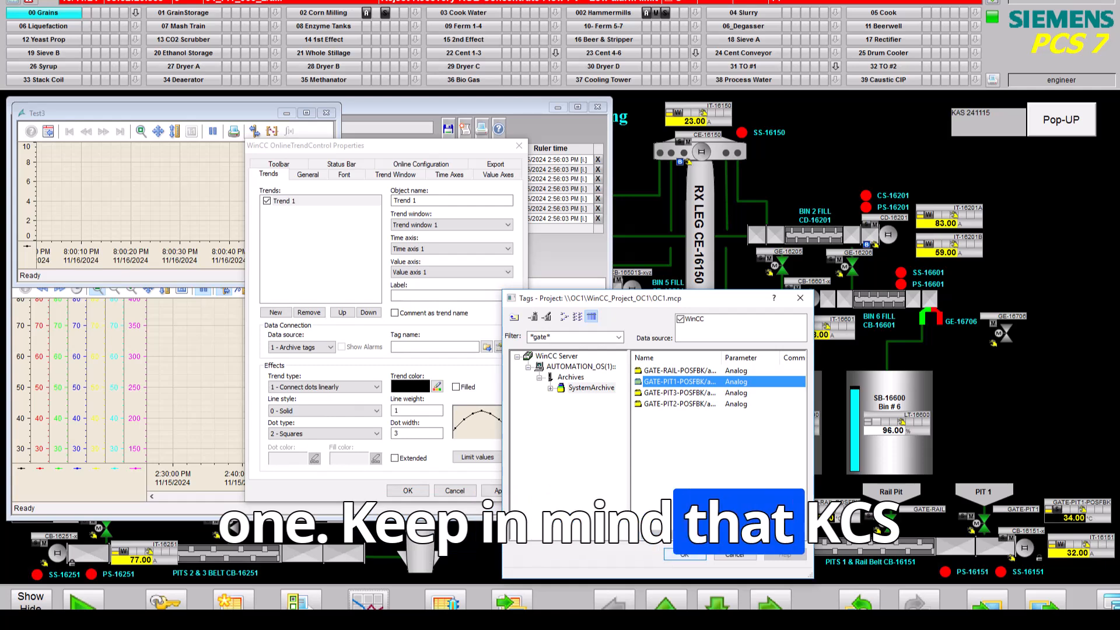
{"action": "key", "text": "Return"}
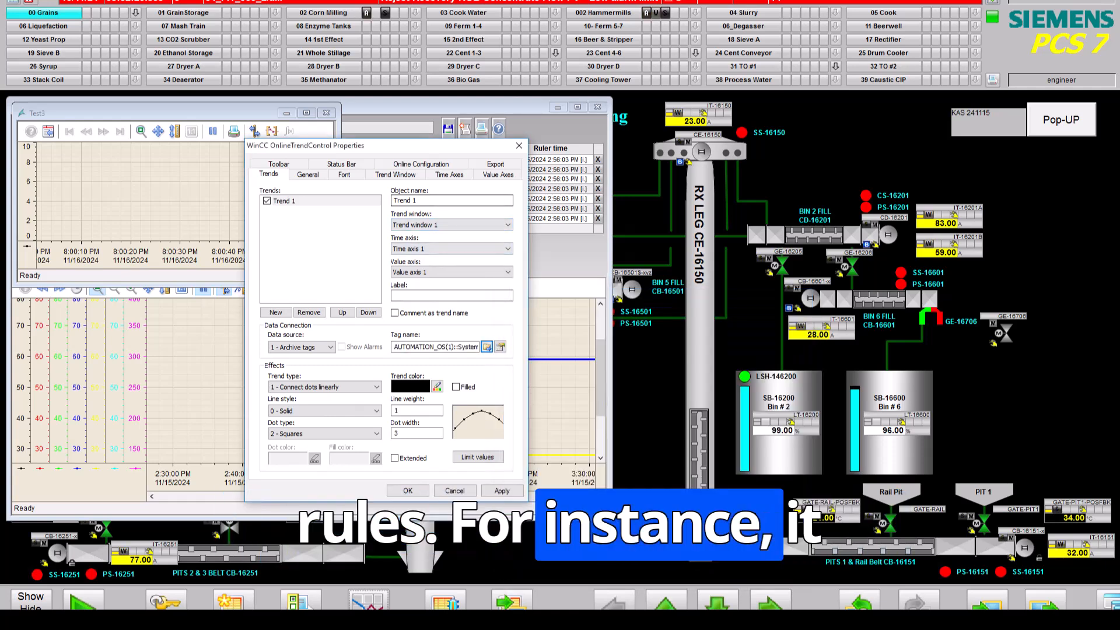
Rename the trend object as Gate-PIT1
{"action": "left_click_drag", "start_coordinate": [421, 200], "coordinate": [392, 200]}
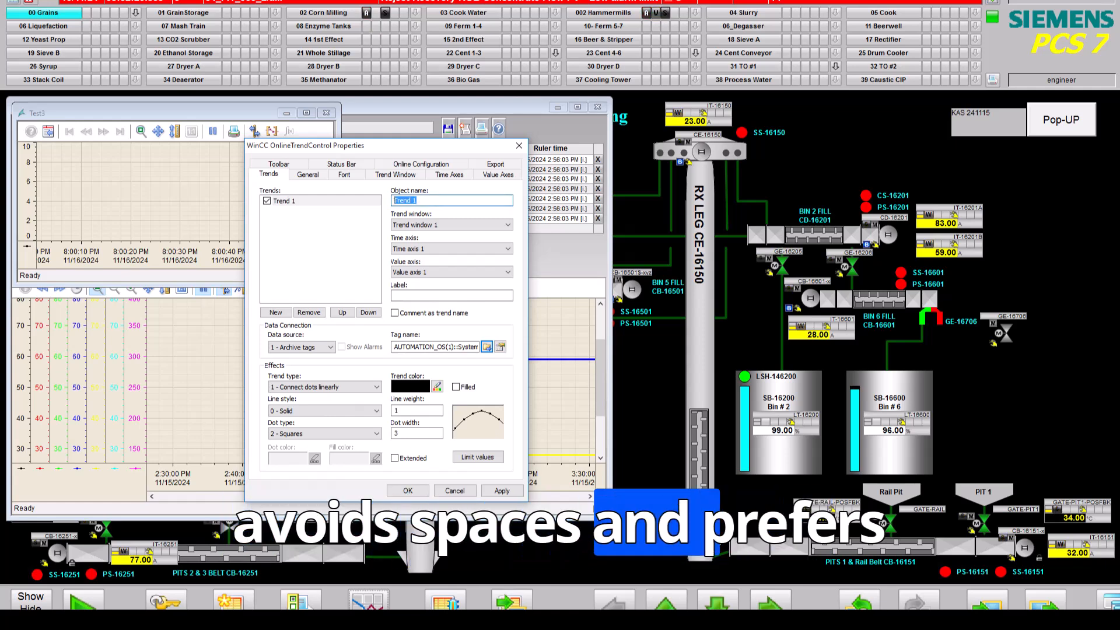
{"action": "type", "text": "Gat"}
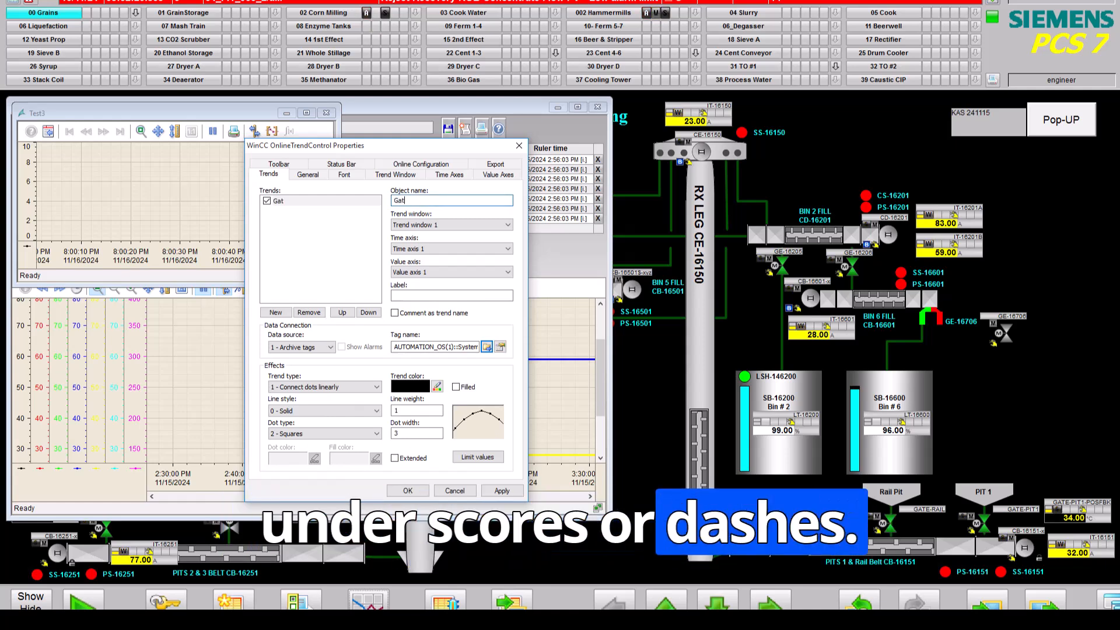
{"action": "type", "text": "e-PIT1"}
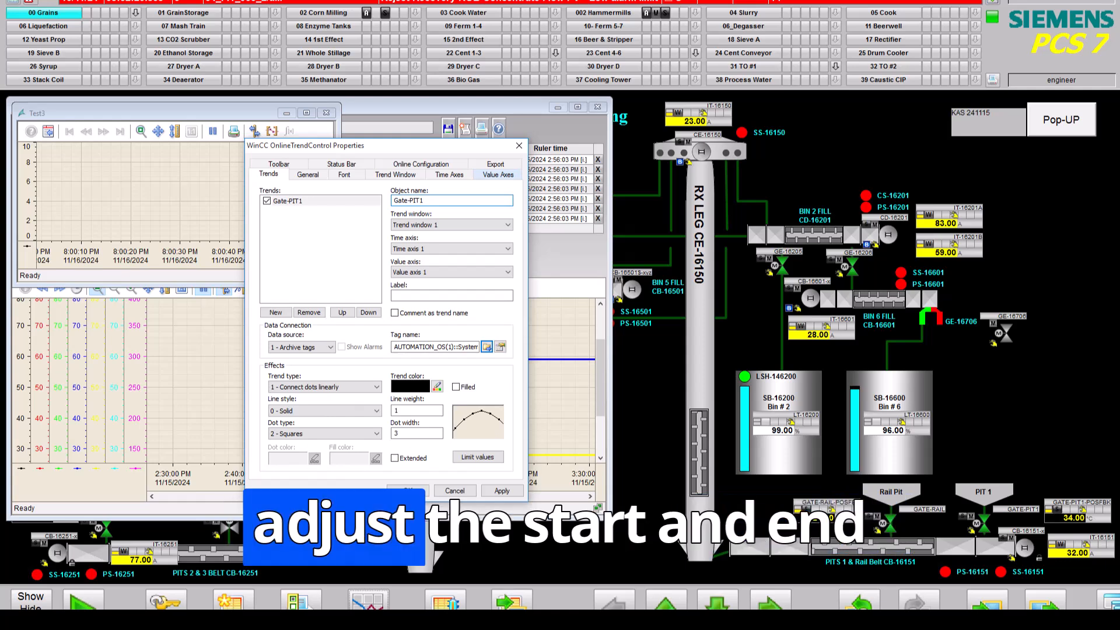
Check the time axis range units, keep the range at 1 x 1 minute, and accept the trend properties
{"action": "left_click", "coordinate": [449, 175]}
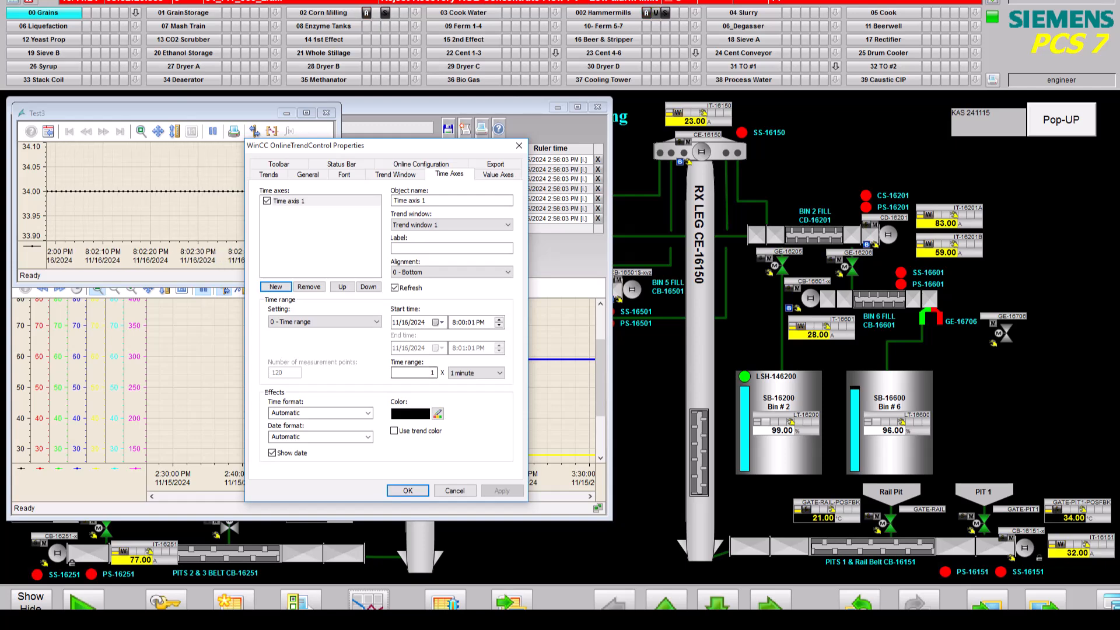
{"action": "left_click", "coordinate": [476, 372]}
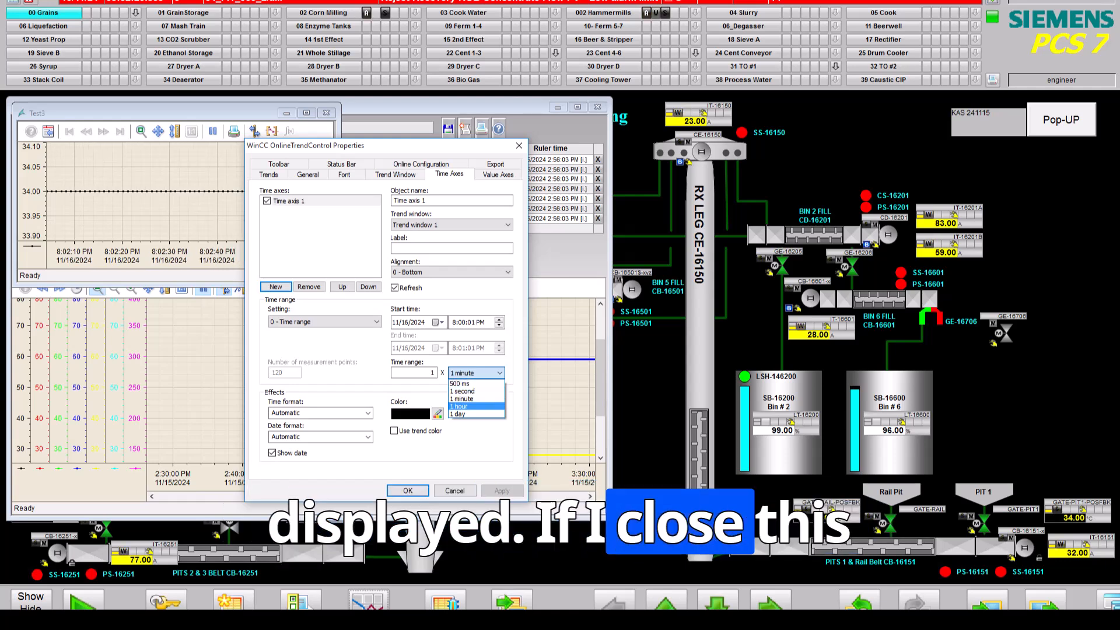
{"action": "left_click", "coordinate": [467, 373]}
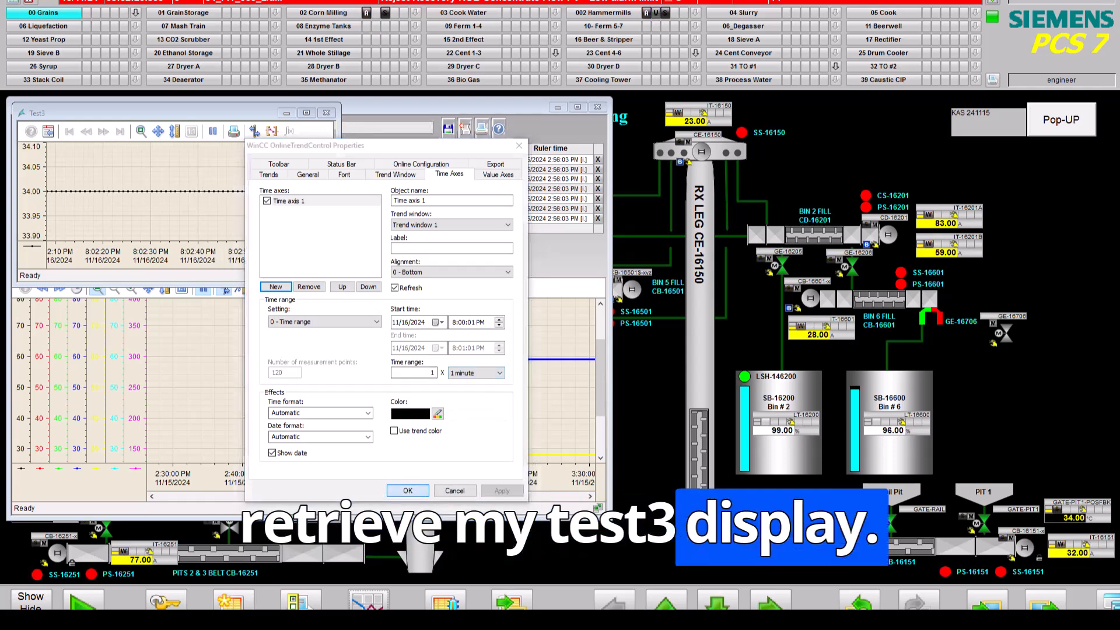
{"action": "left_click", "coordinate": [408, 490]}
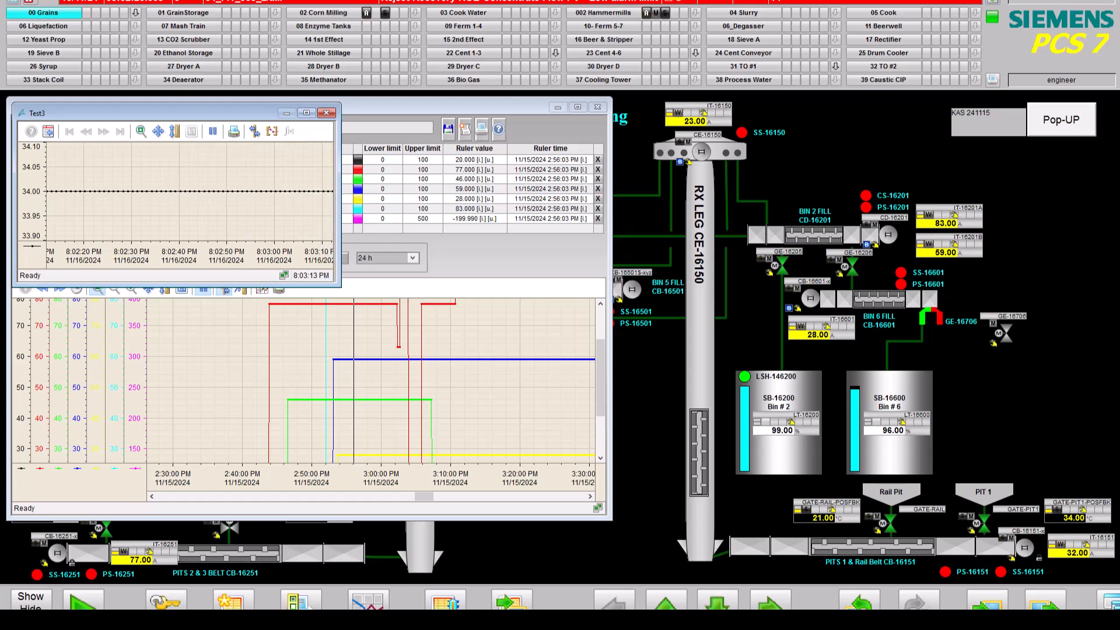
Enlarge the Test3 trend window briefly and close both the Test3 and Test2 trend windows
{"action": "left_click_drag", "start_coordinate": [341, 286], "coordinate": [524, 419]}
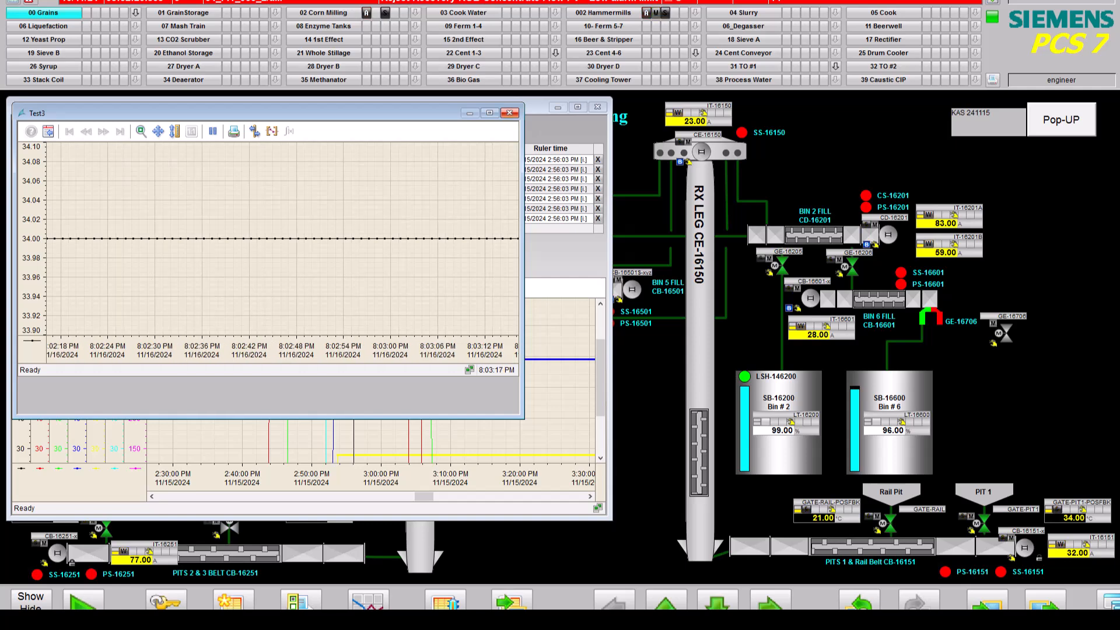
{"action": "left_click", "coordinate": [509, 112]}
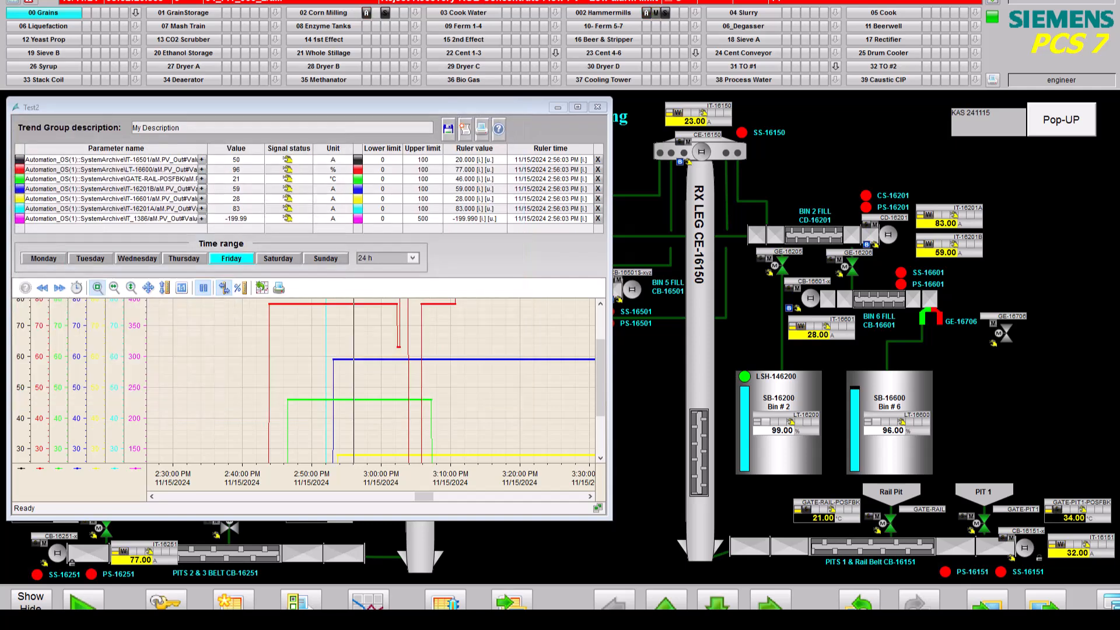
{"action": "left_click", "coordinate": [598, 107]}
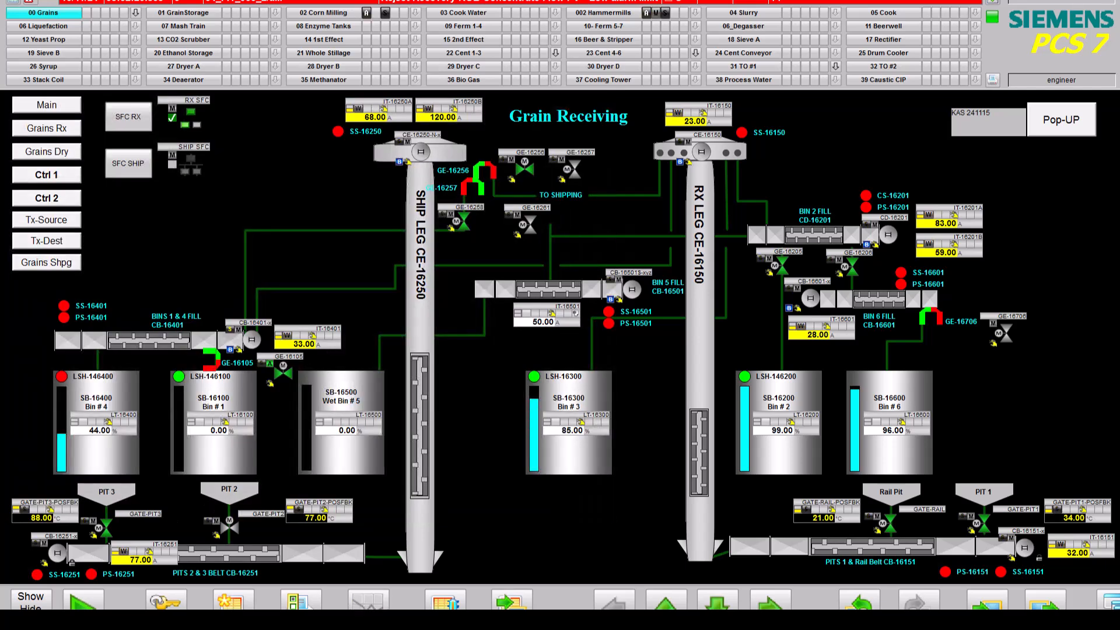
Display the saved Test3 trend group and enlarge its window for easier viewing
{"action": "left_click", "coordinate": [368, 604]}
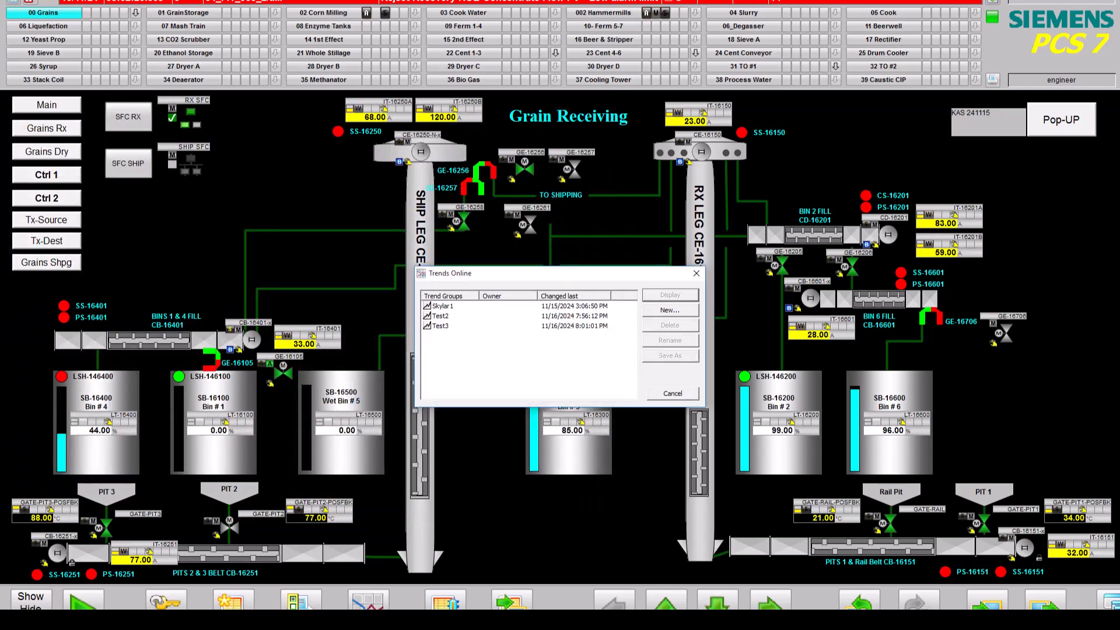
{"action": "left_click", "coordinate": [440, 326]}
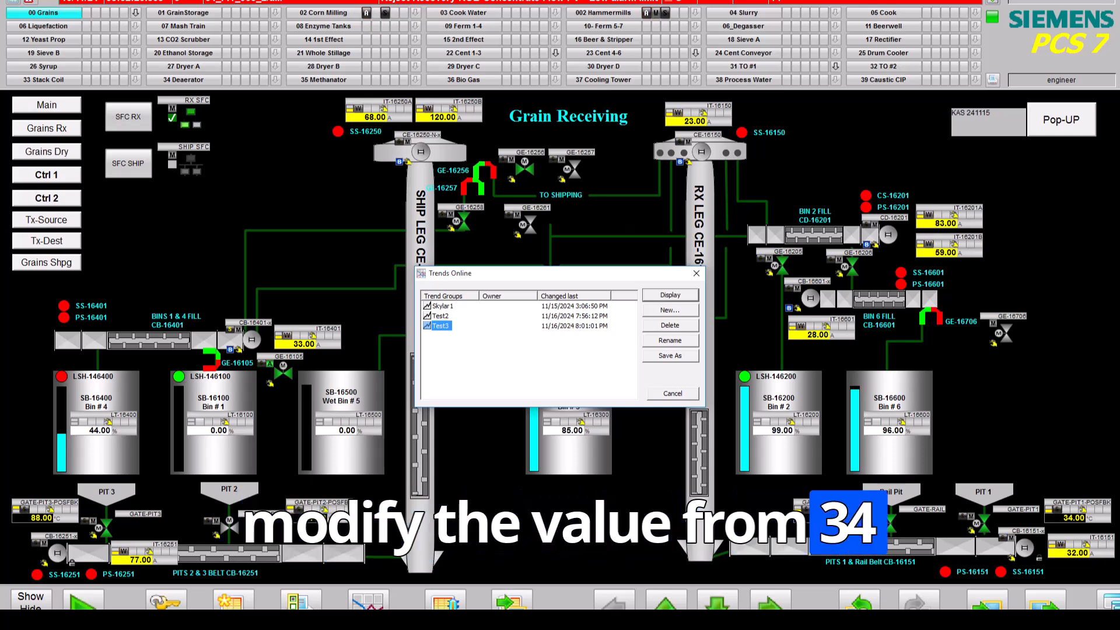
{"action": "left_click", "coordinate": [670, 295]}
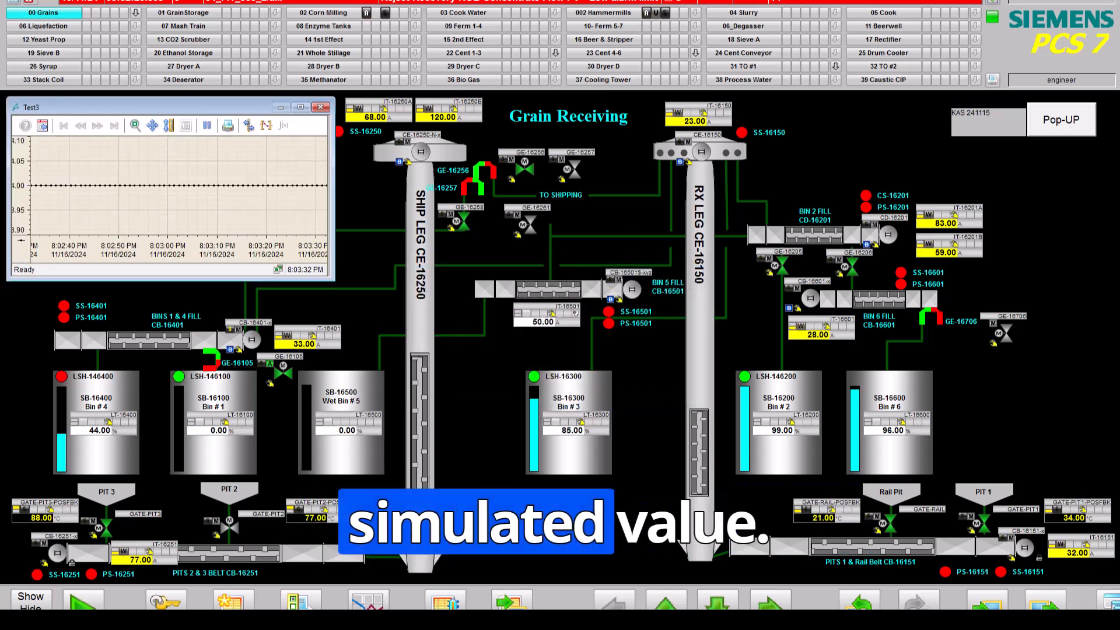
{"action": "left_click_drag", "start_coordinate": [334, 281], "coordinate": [639, 497]}
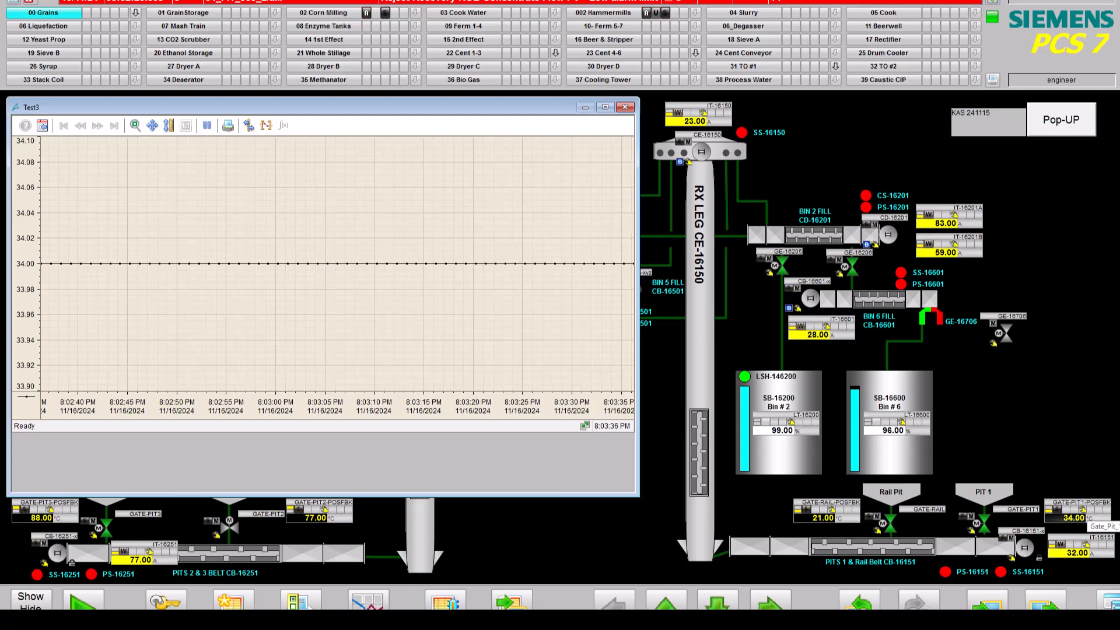
Open the GATE-PIT1-POSFBK faceplate beside the trend and set its simulated process value to 60
{"action": "left_click", "coordinate": [1081, 516]}
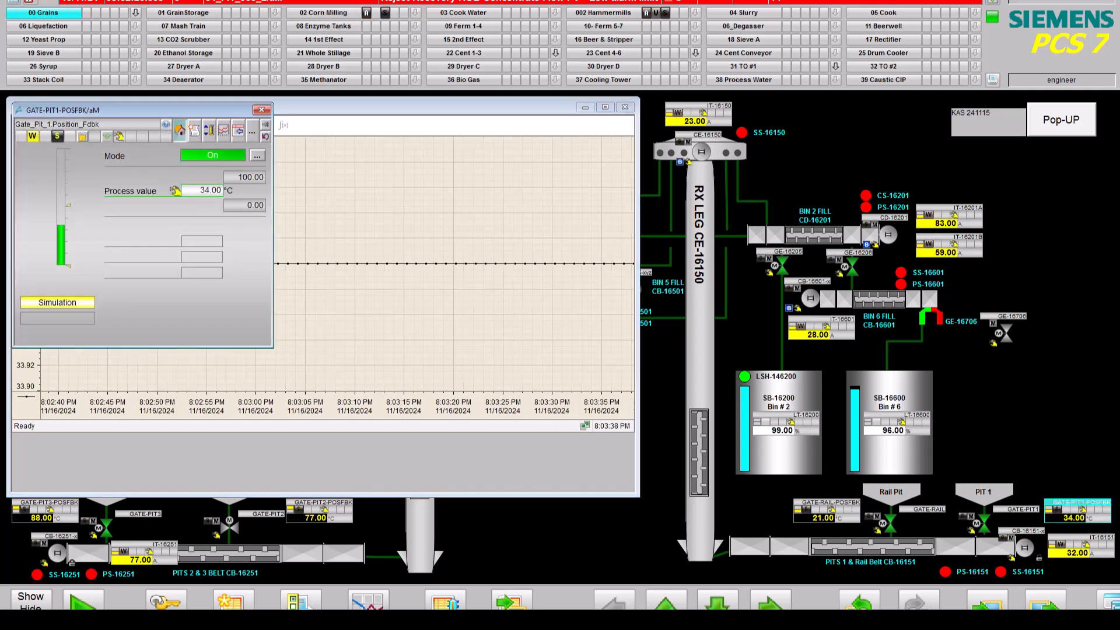
{"action": "left_click_drag", "start_coordinate": [158, 110], "coordinate": [856, 199]}
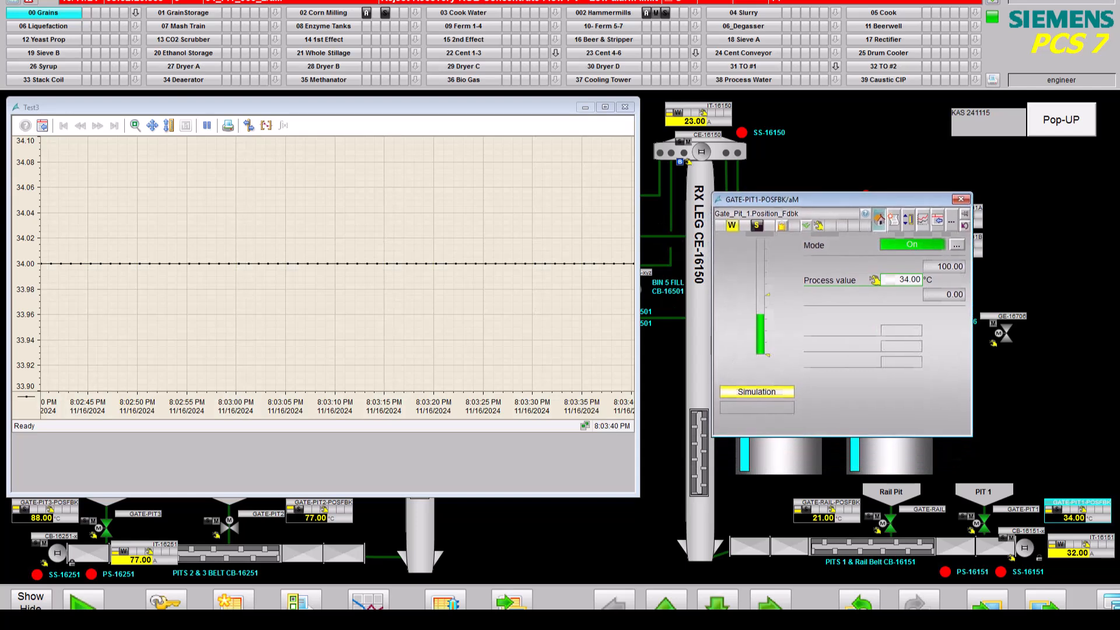
{"action": "left_click", "coordinate": [874, 280]}
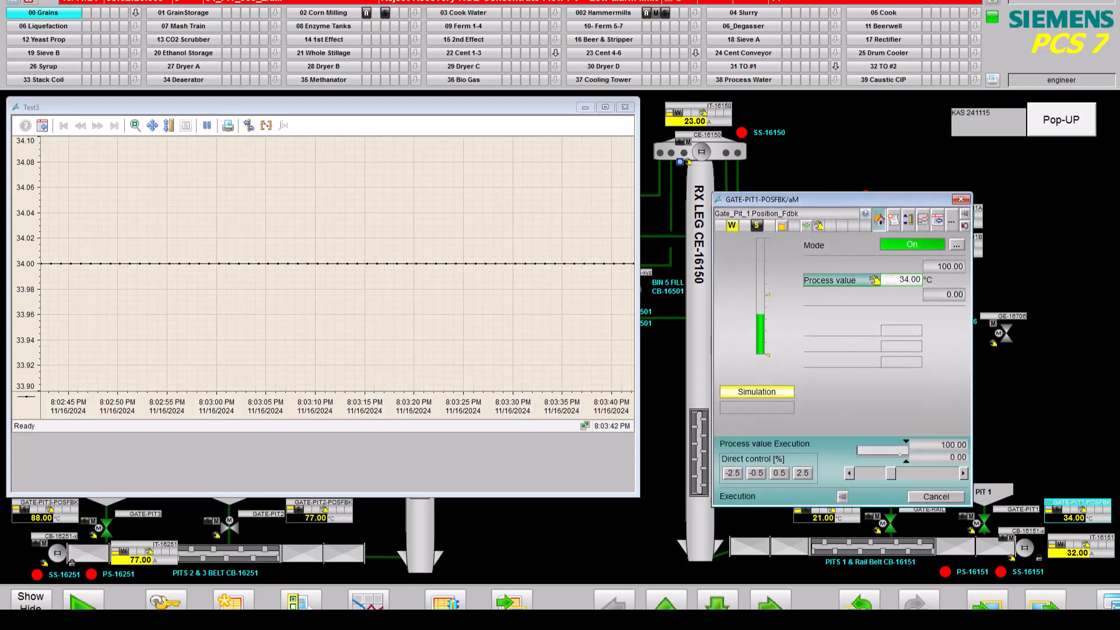
{"action": "type", "text": "+5"}
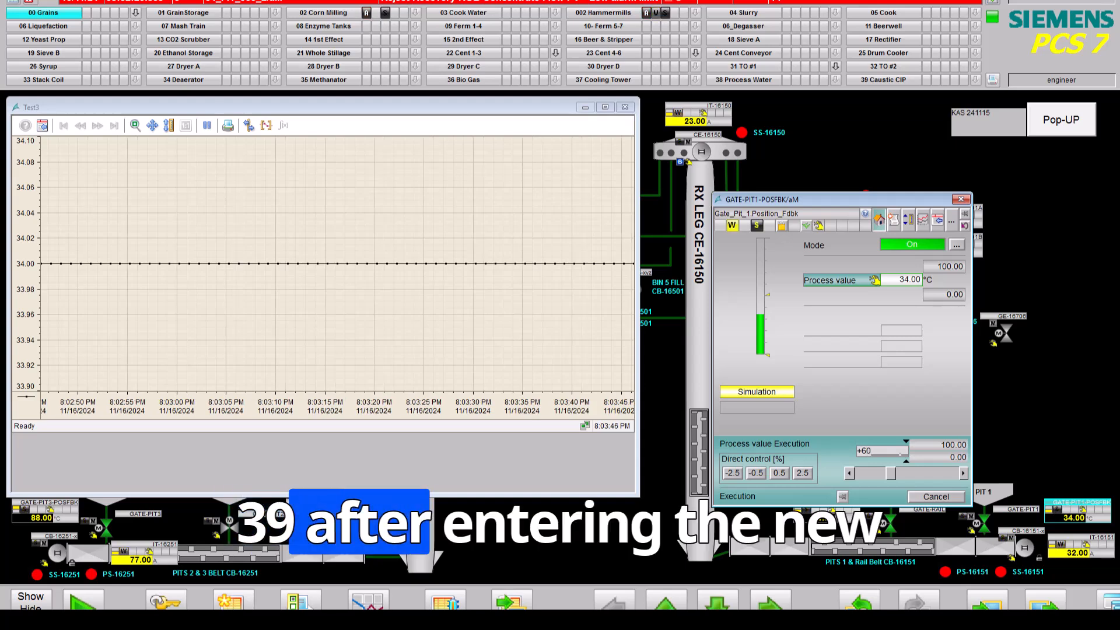
{"action": "key", "text": "Return"}
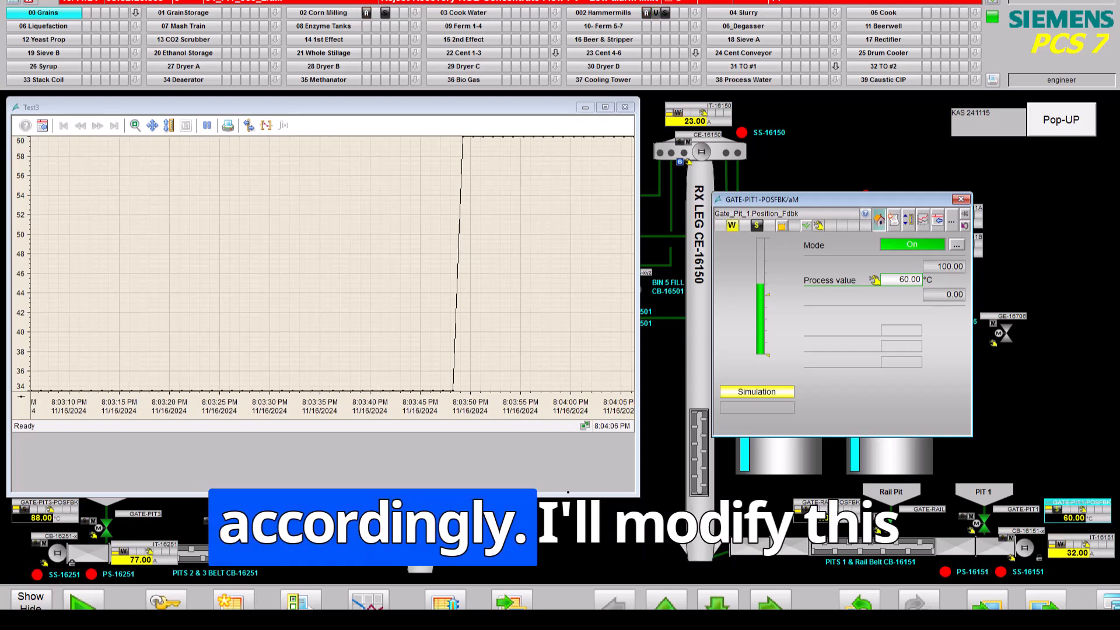
Set the simulated process value of GATE-PIT1-POSFBK to 52
{"action": "left_click", "coordinate": [901, 280]}
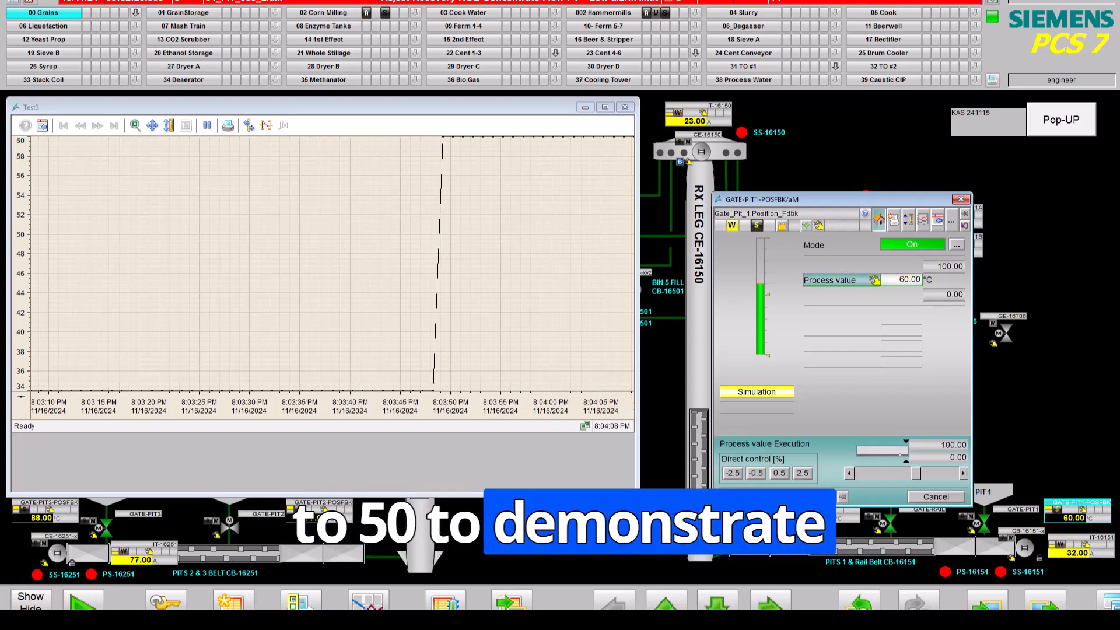
{"action": "type", "text": "52"}
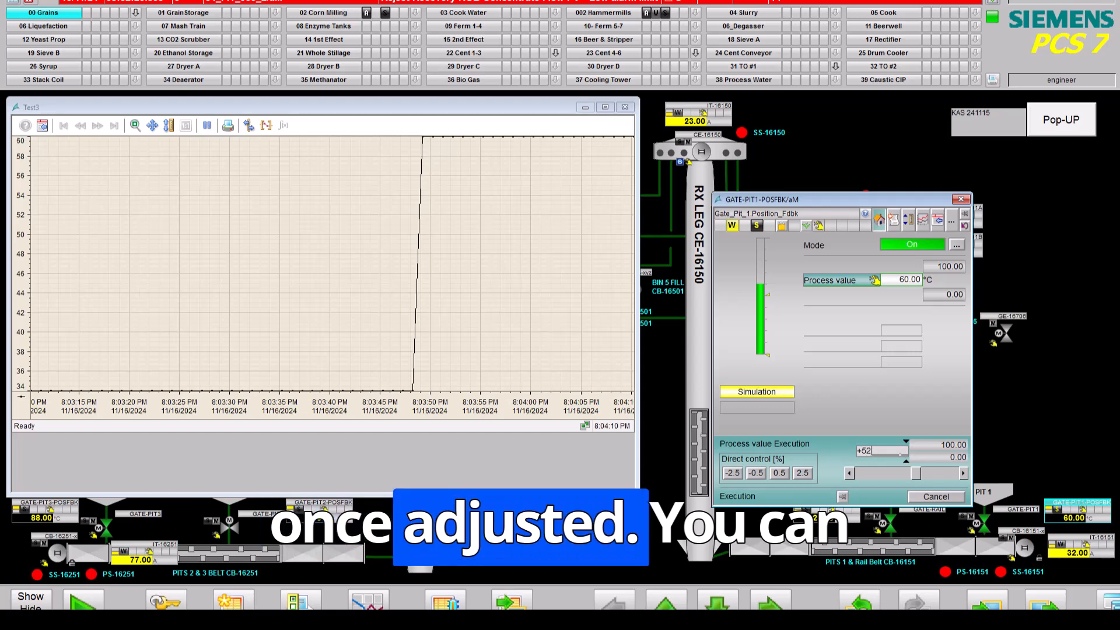
{"action": "key", "text": "Return"}
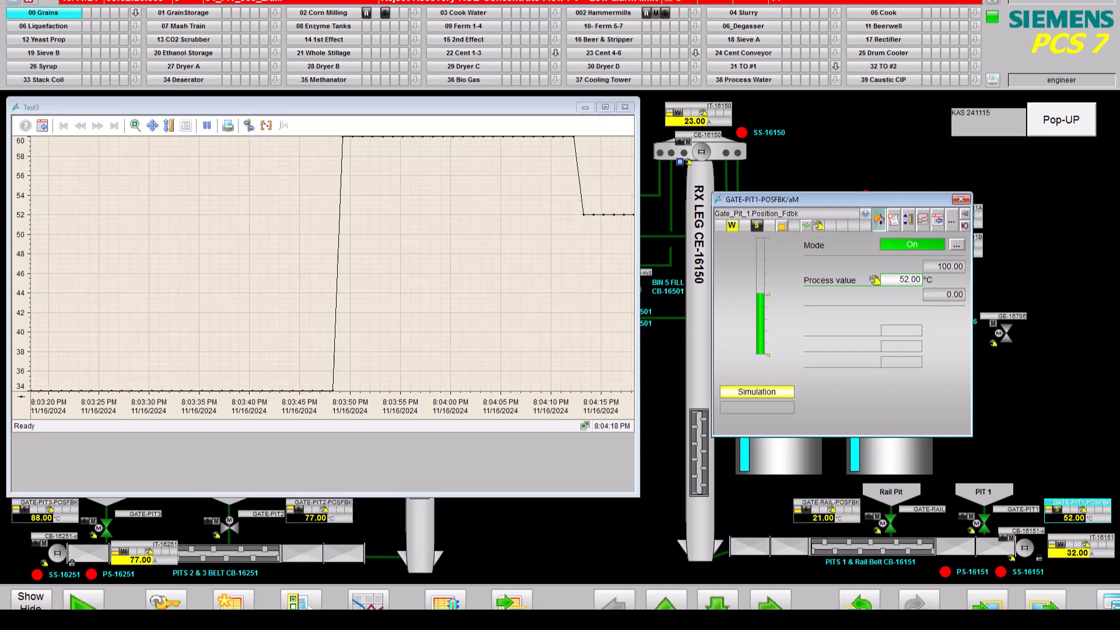
Pause the Test3 trend and set Time axis 1 to Start to end time with start date 11/14/2024
{"action": "left_click", "coordinate": [207, 125]}
{"action": "left_click", "coordinate": [43, 125]}
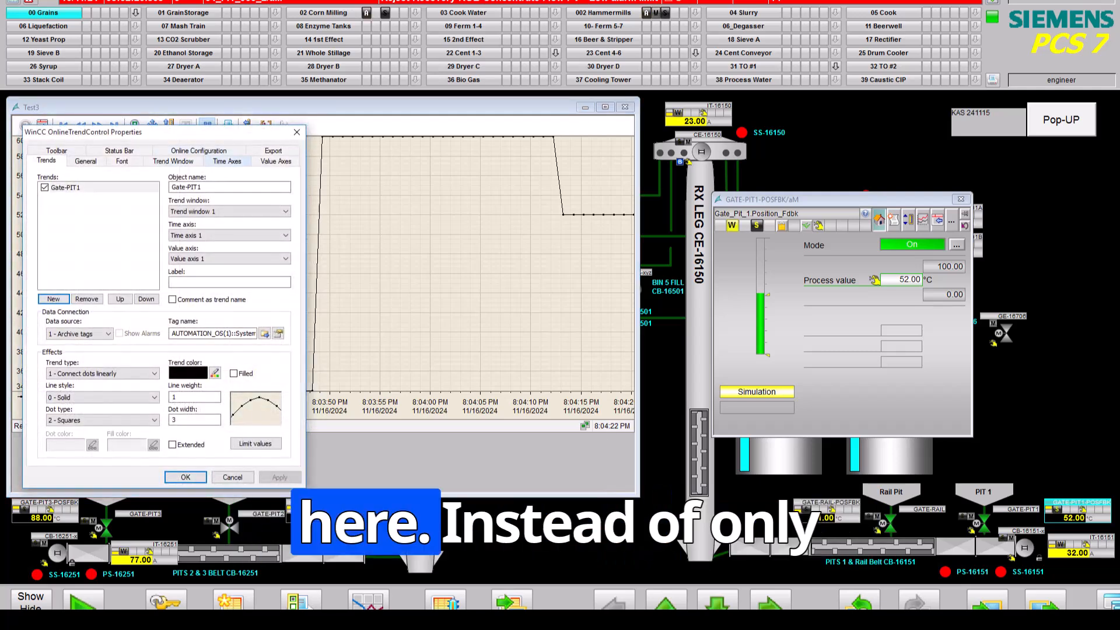
{"action": "left_click", "coordinate": [226, 161]}
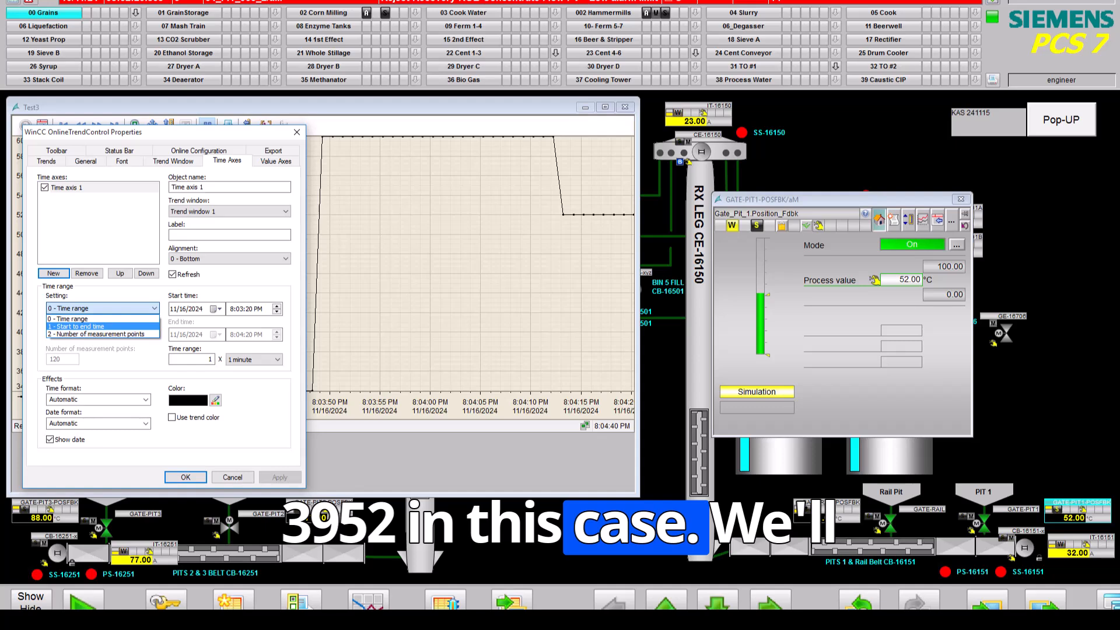
{"action": "left_click", "coordinate": [77, 327]}
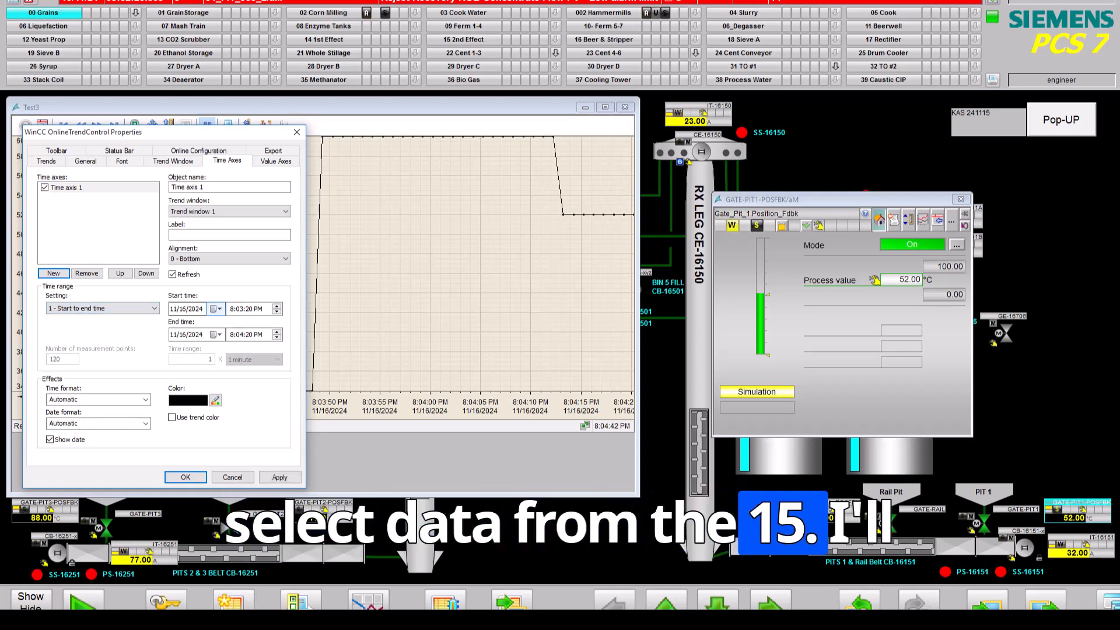
{"action": "left_click", "coordinate": [216, 308]}
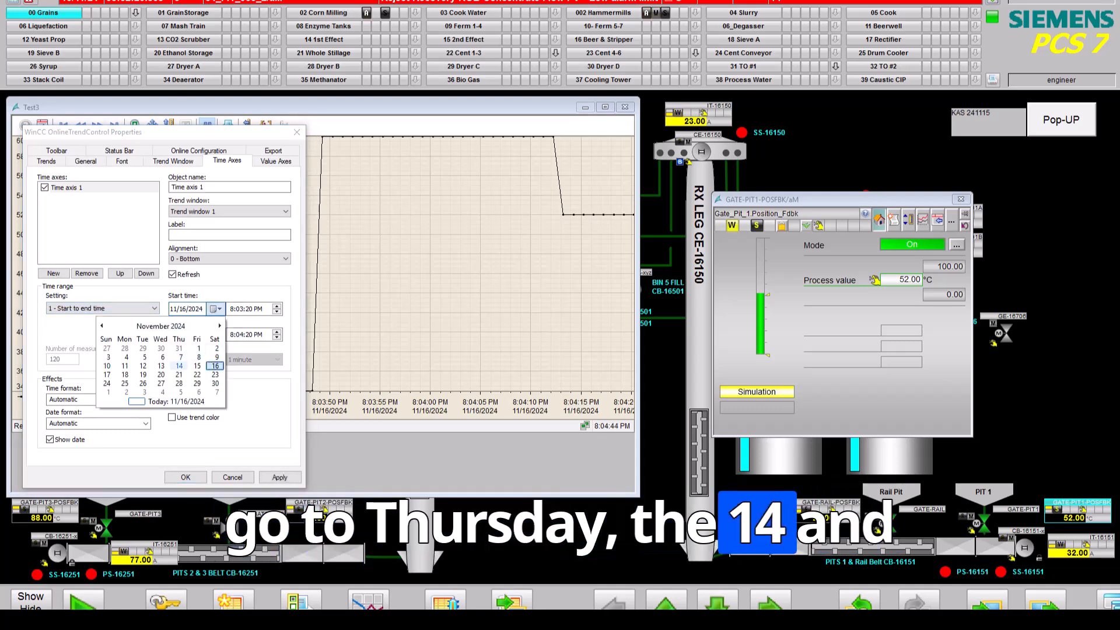
{"action": "left_click", "coordinate": [179, 366]}
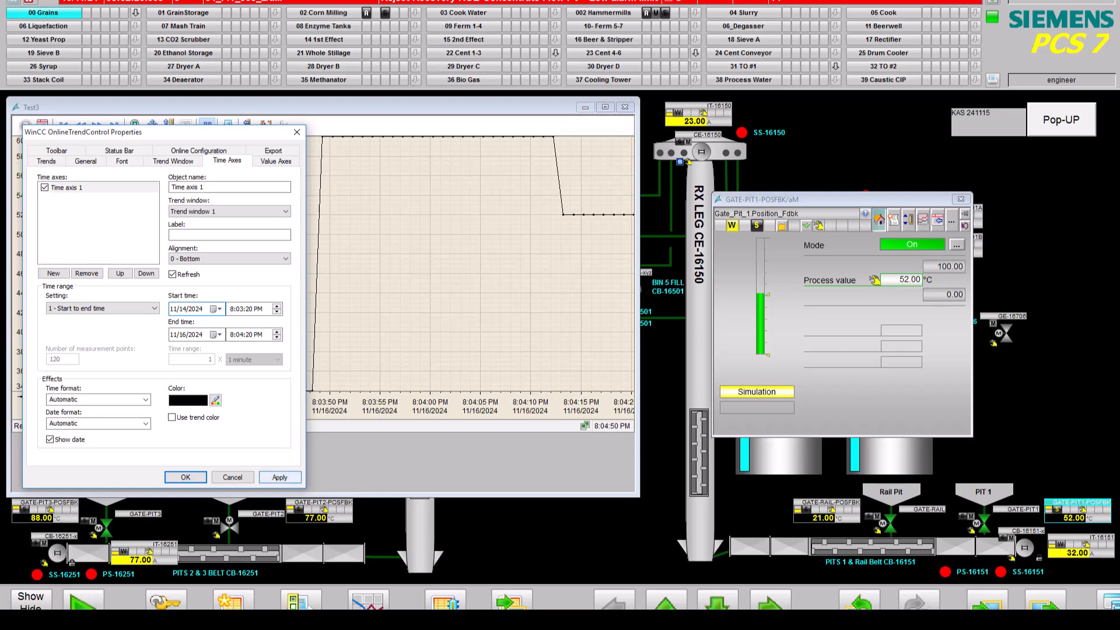
{"action": "left_click", "coordinate": [280, 477]}
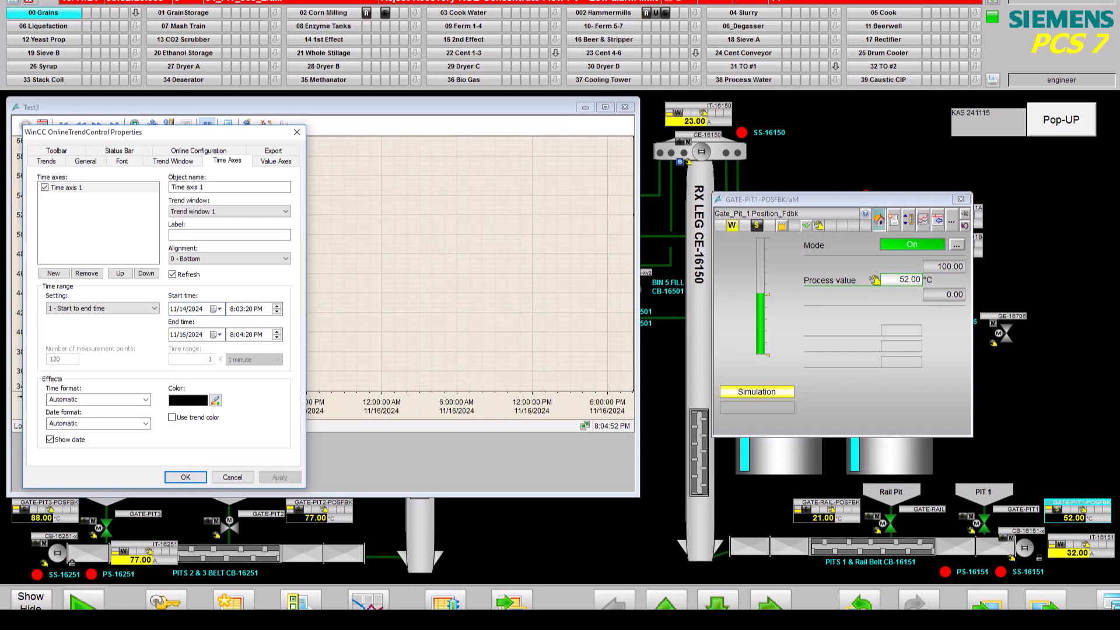
{"action": "left_click", "coordinate": [186, 477]}
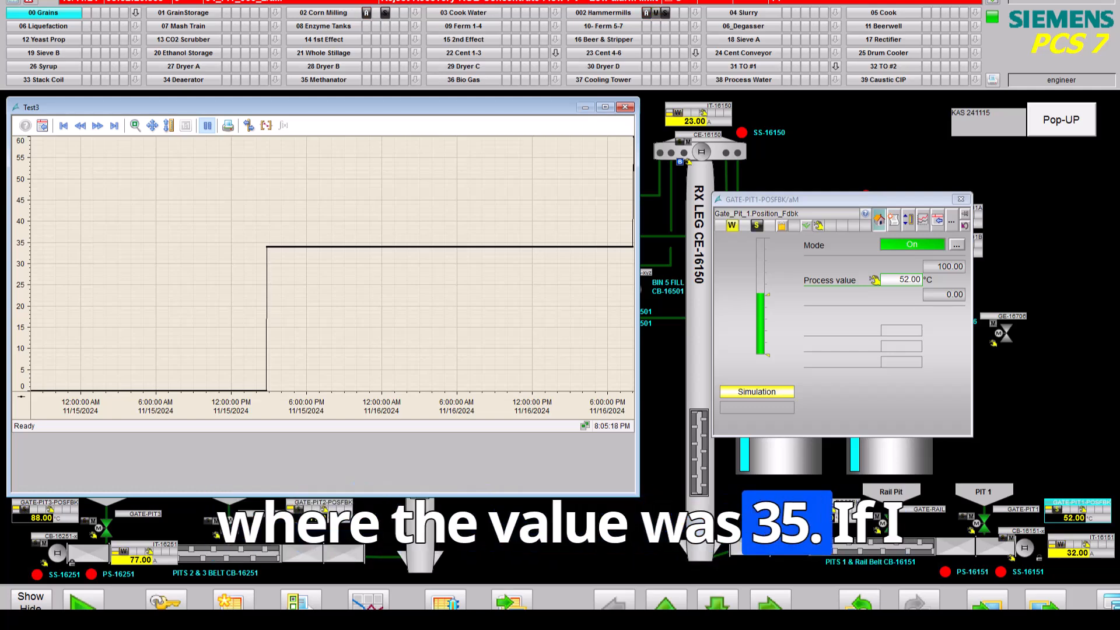
Page the Test3 trend forward, back and forward again between the neighbouring two-day archive periods
{"action": "left_click", "coordinate": [97, 125]}
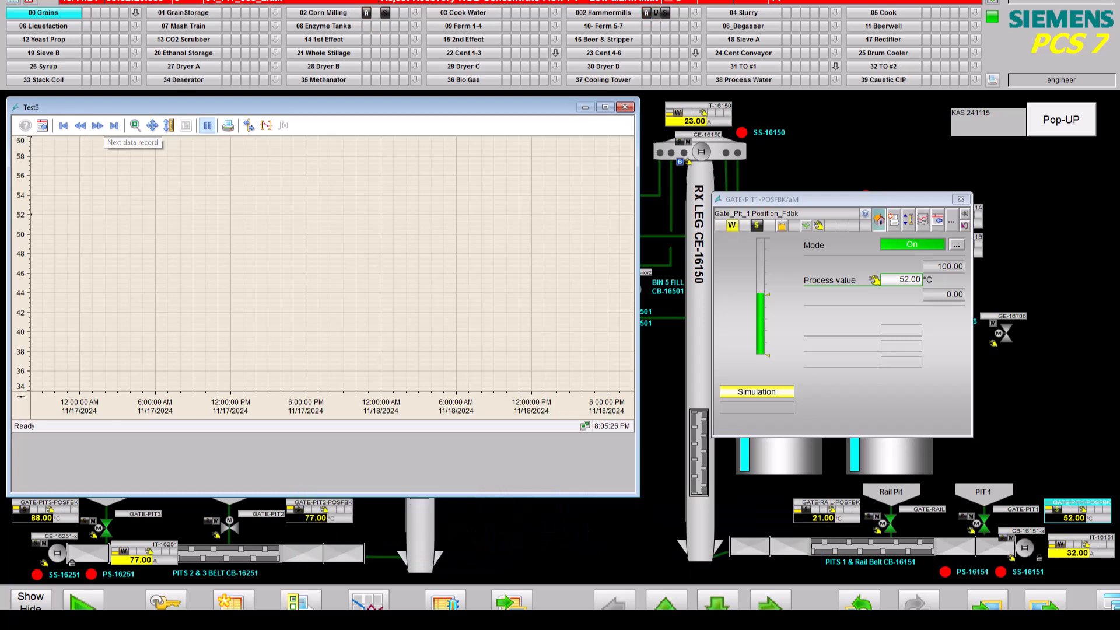
{"action": "left_click", "coordinate": [81, 125]}
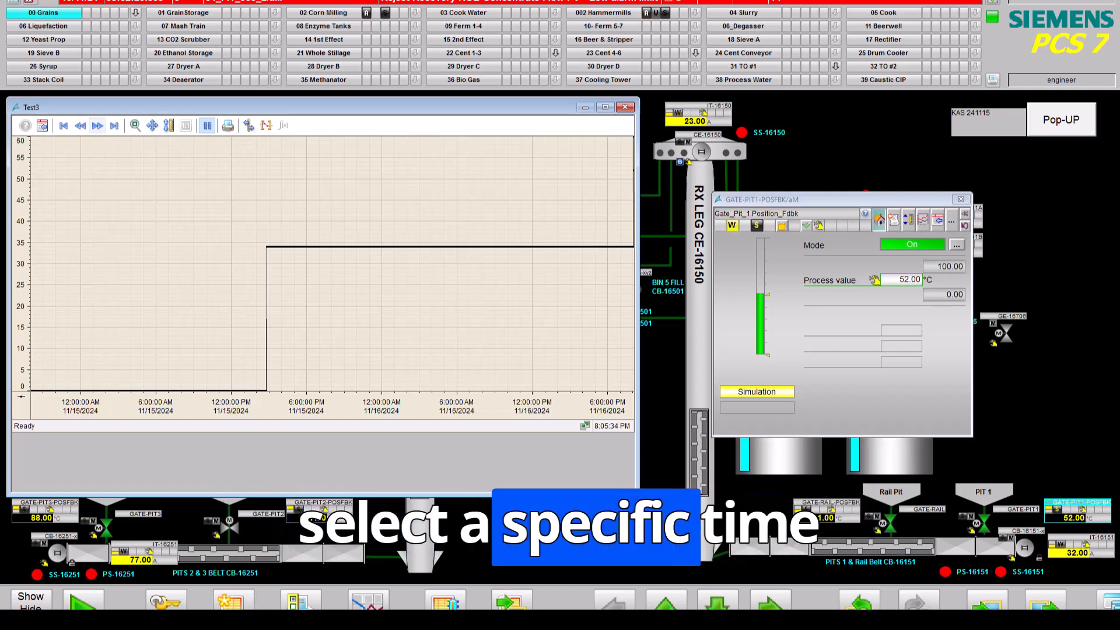
{"action": "left_click", "coordinate": [97, 125]}
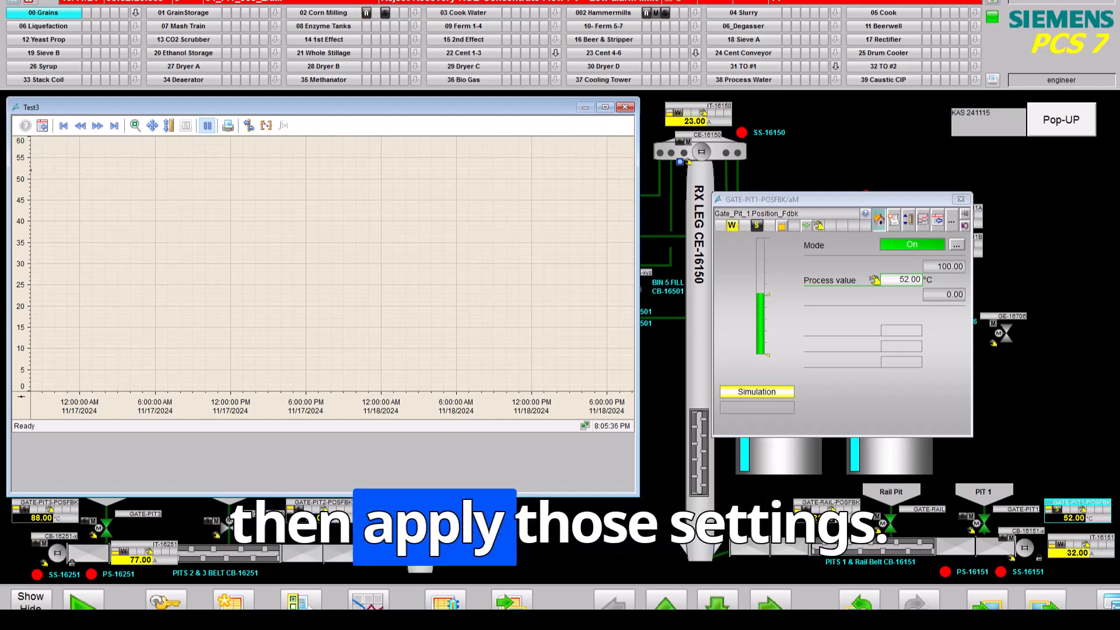
Switch the Test3 time axis back to the Time range setting with a range of 1 x 1 hour
{"action": "left_click", "coordinate": [42, 125]}
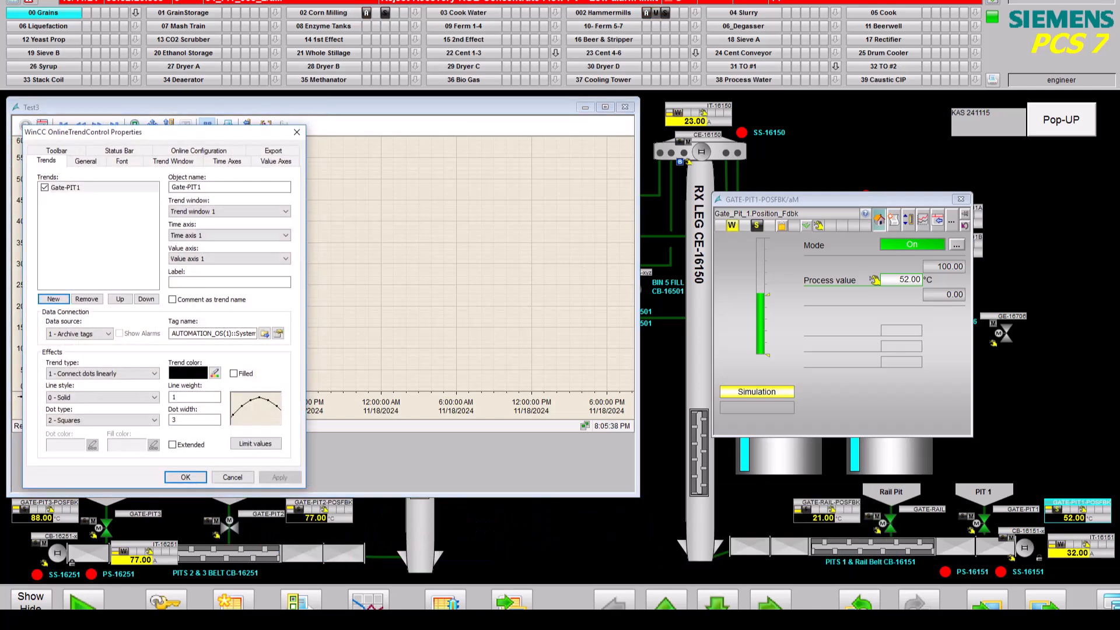
{"action": "left_click", "coordinate": [227, 161]}
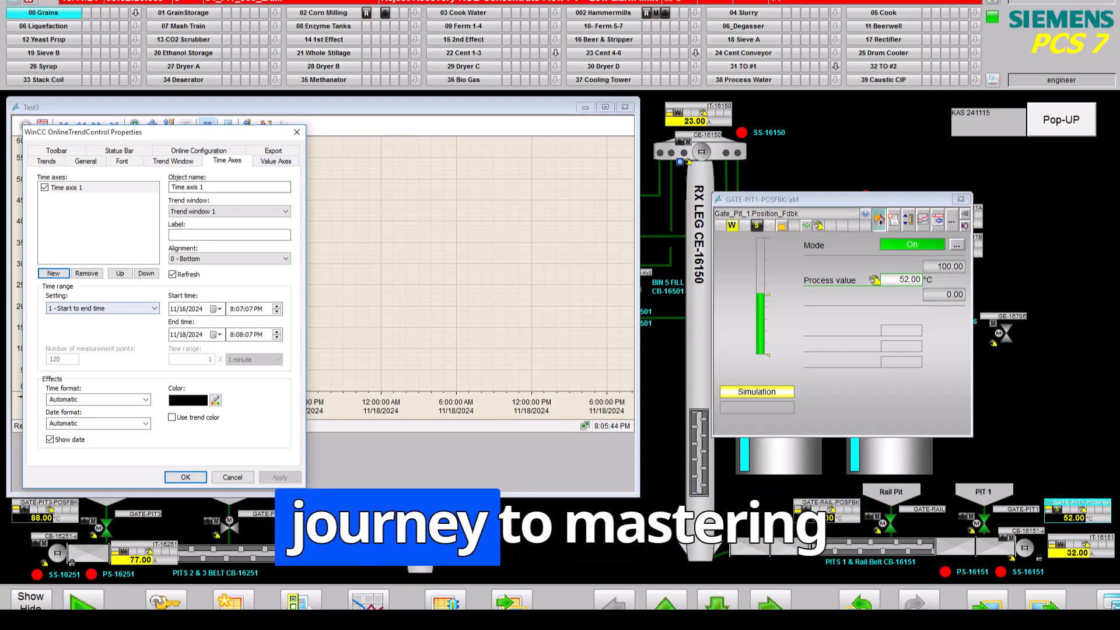
{"action": "left_click", "coordinate": [103, 308]}
{"action": "left_click", "coordinate": [69, 319]}
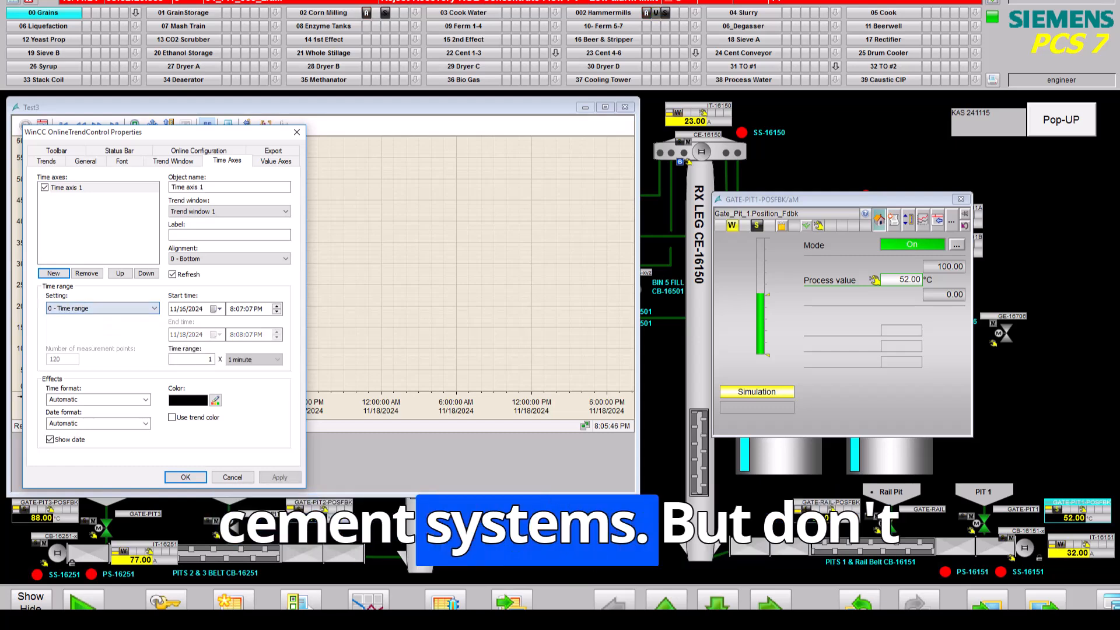
{"action": "left_click", "coordinate": [204, 360]}
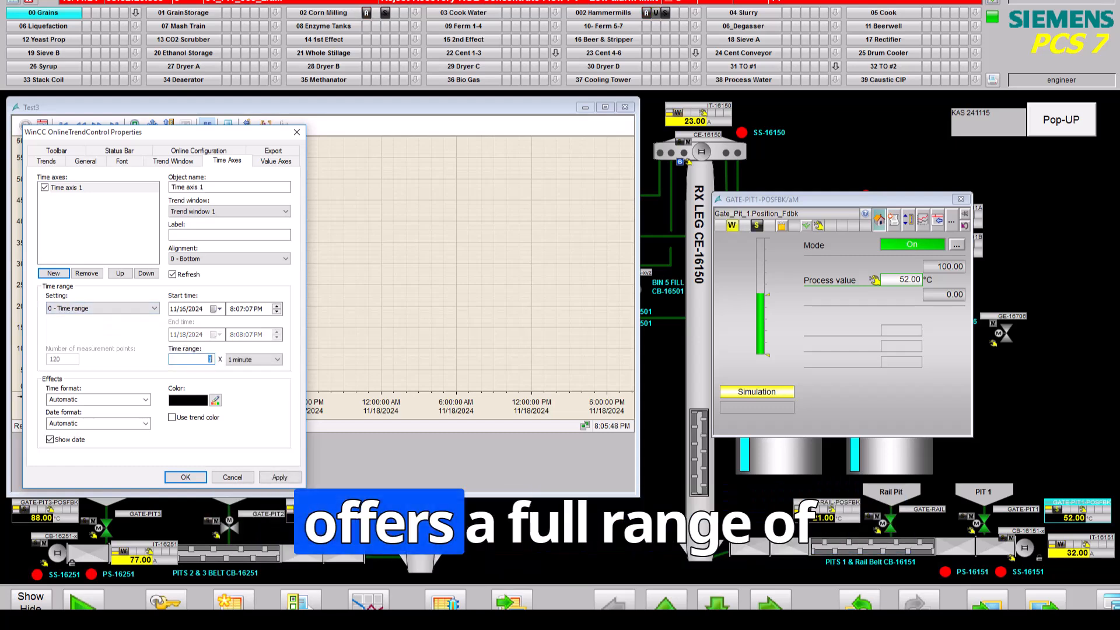
{"action": "left_click", "coordinate": [277, 359]}
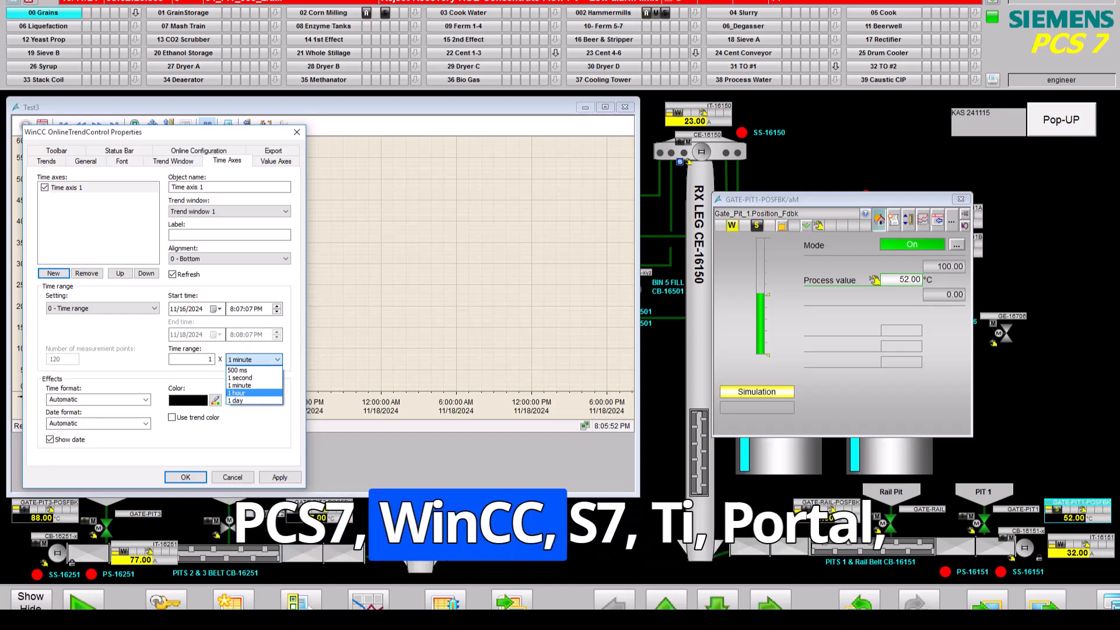
{"action": "left_click", "coordinate": [253, 393]}
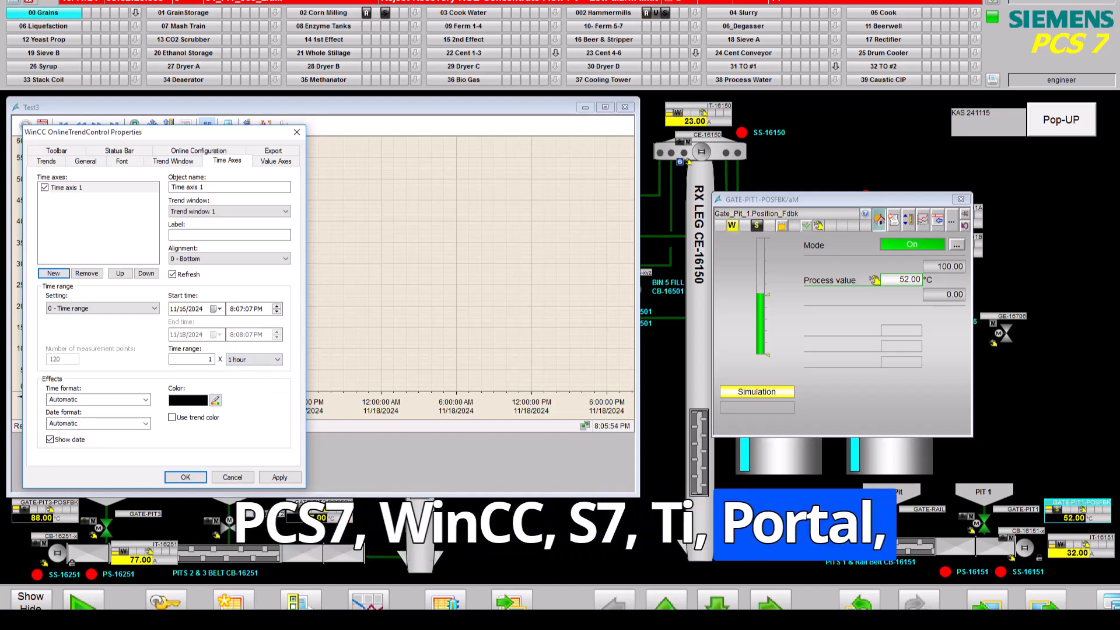
{"action": "left_click", "coordinate": [279, 477]}
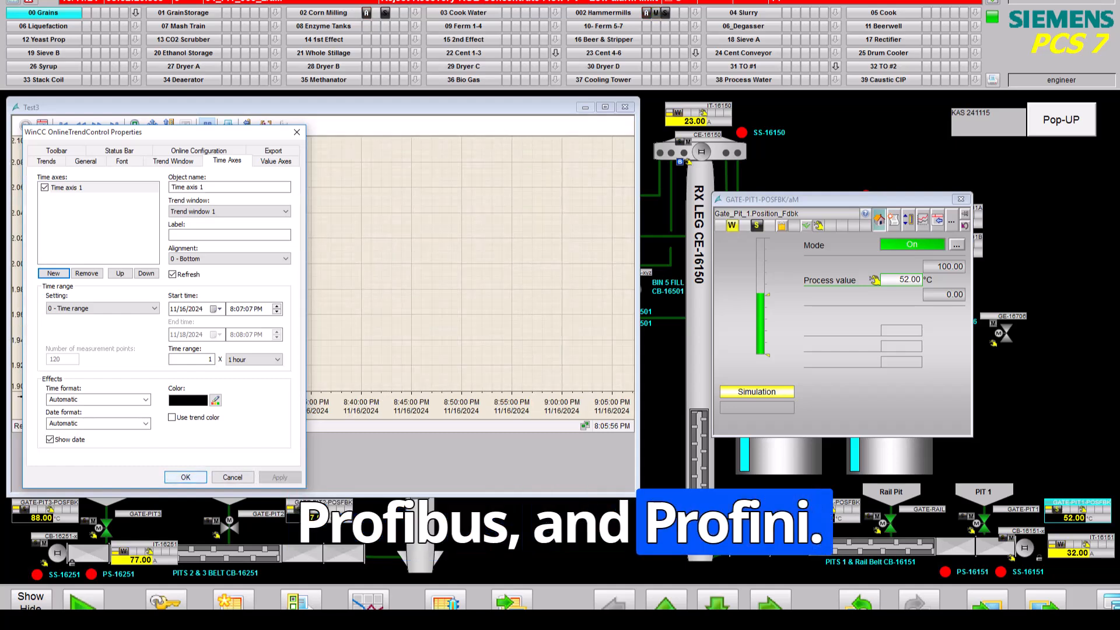
{"action": "left_click", "coordinate": [186, 477]}
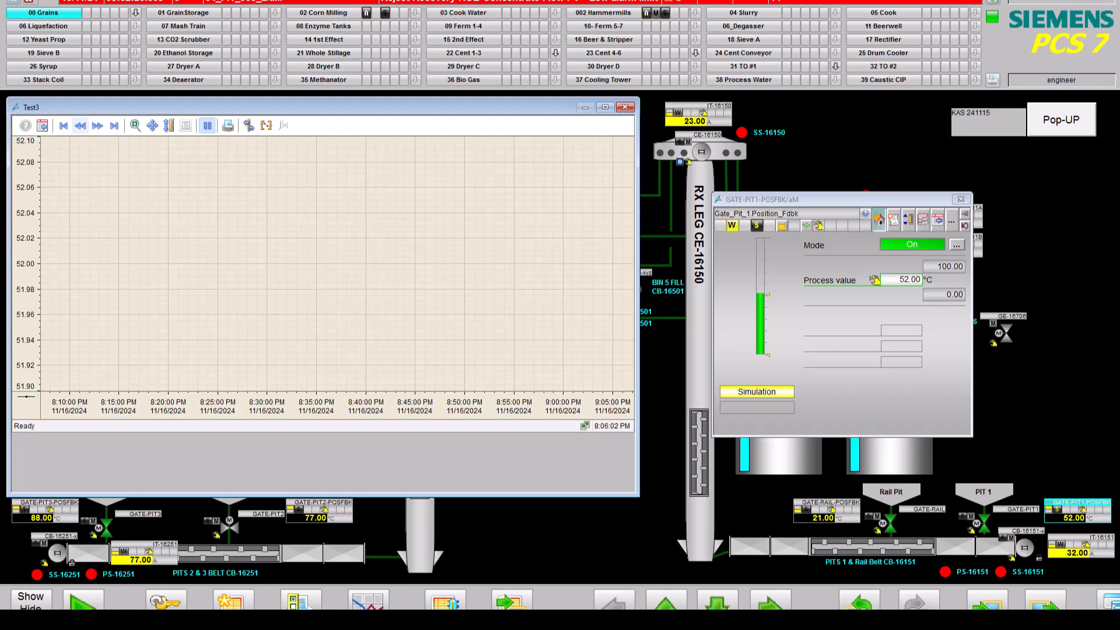
Page the Test3 trend back one hour, zoom in on the recent value steps, and resume the live display
{"action": "left_click", "coordinate": [80, 125]}
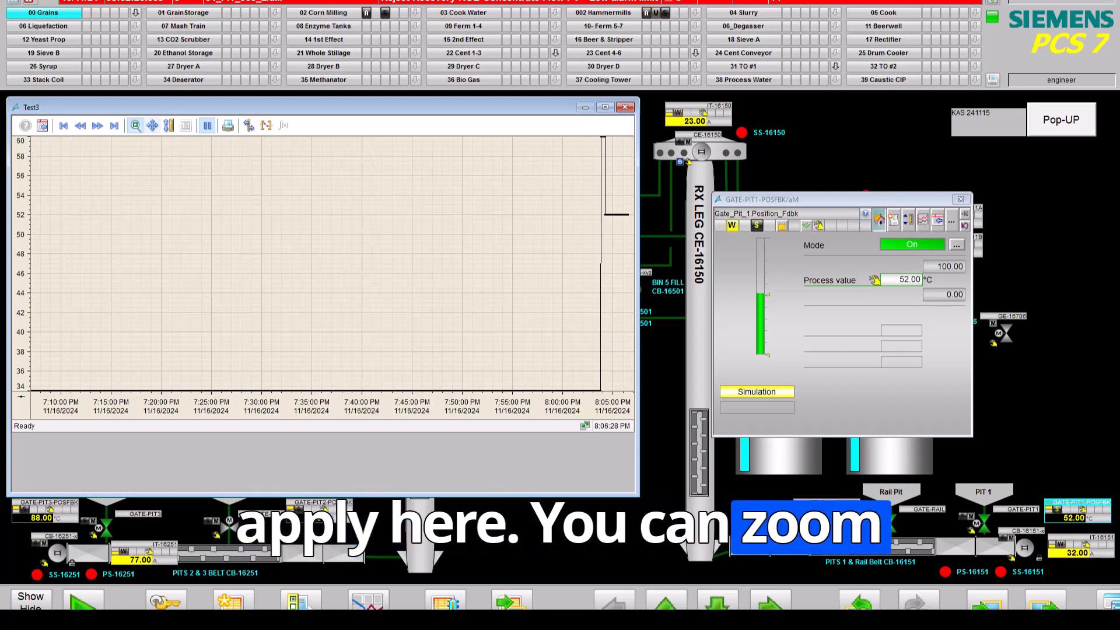
{"action": "left_click_drag", "start_coordinate": [564, 156], "coordinate": [624, 234]}
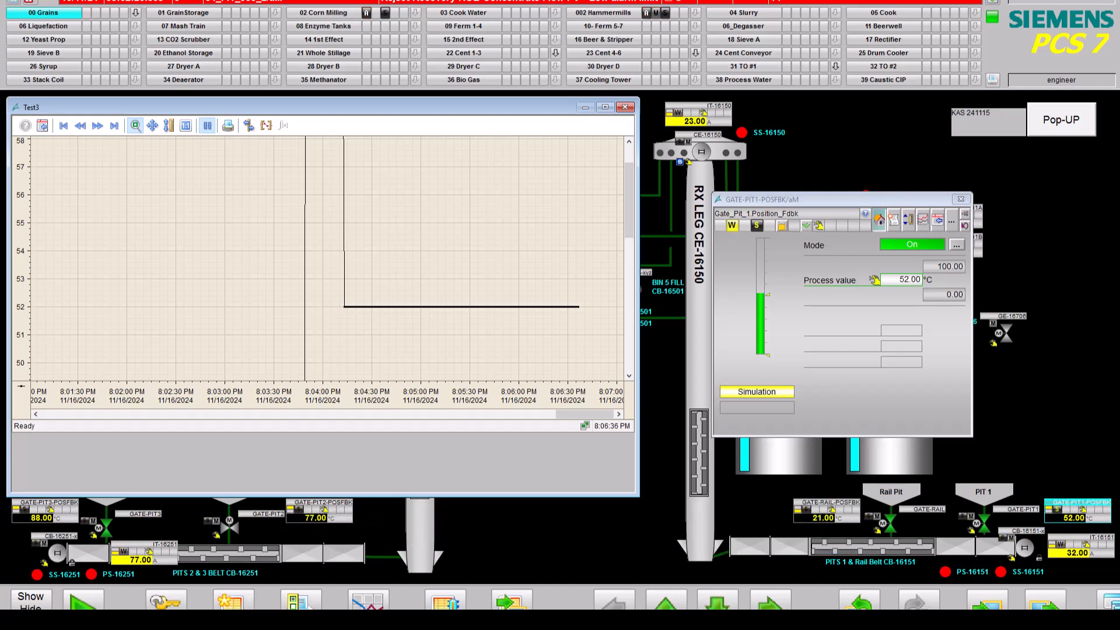
{"action": "left_click", "coordinate": [207, 126]}
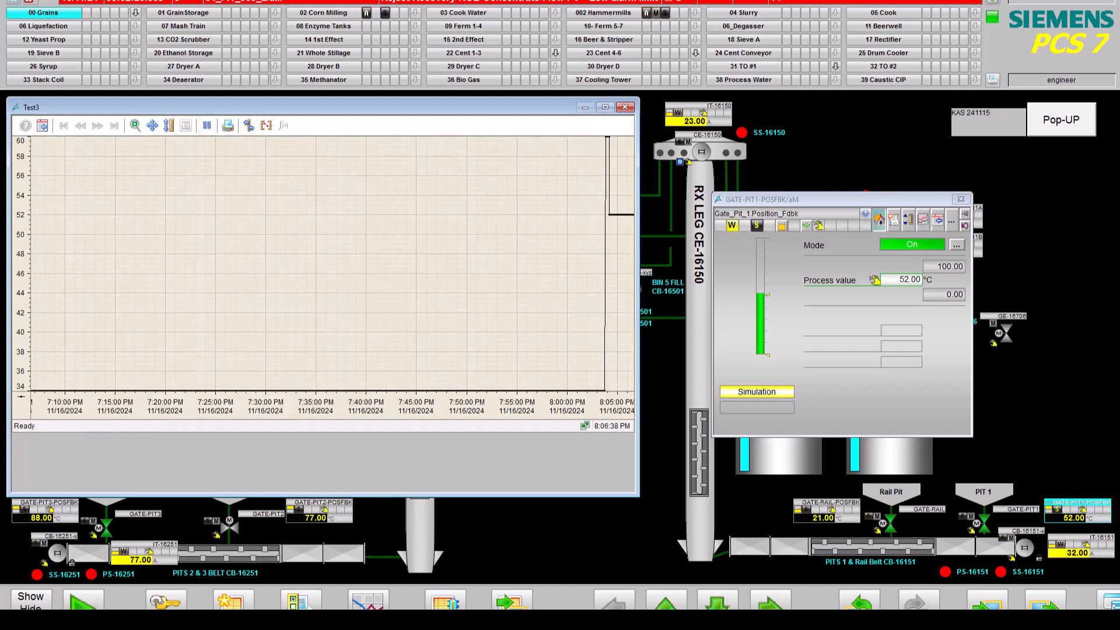
Bracket Gate-PIT1 values from about 7:52 PM to 8:06 PM with the Test3 statistics limit lines and calculate the statistics
{"action": "left_click", "coordinate": [265, 125]}
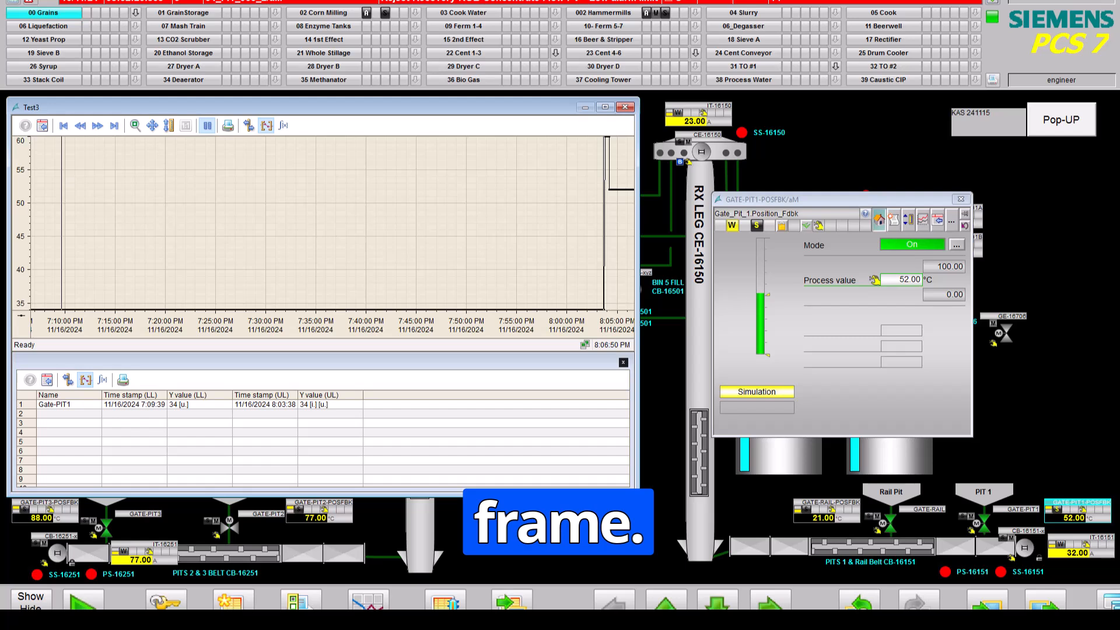
{"action": "left_click_drag", "start_coordinate": [61, 224], "coordinate": [461, 223]}
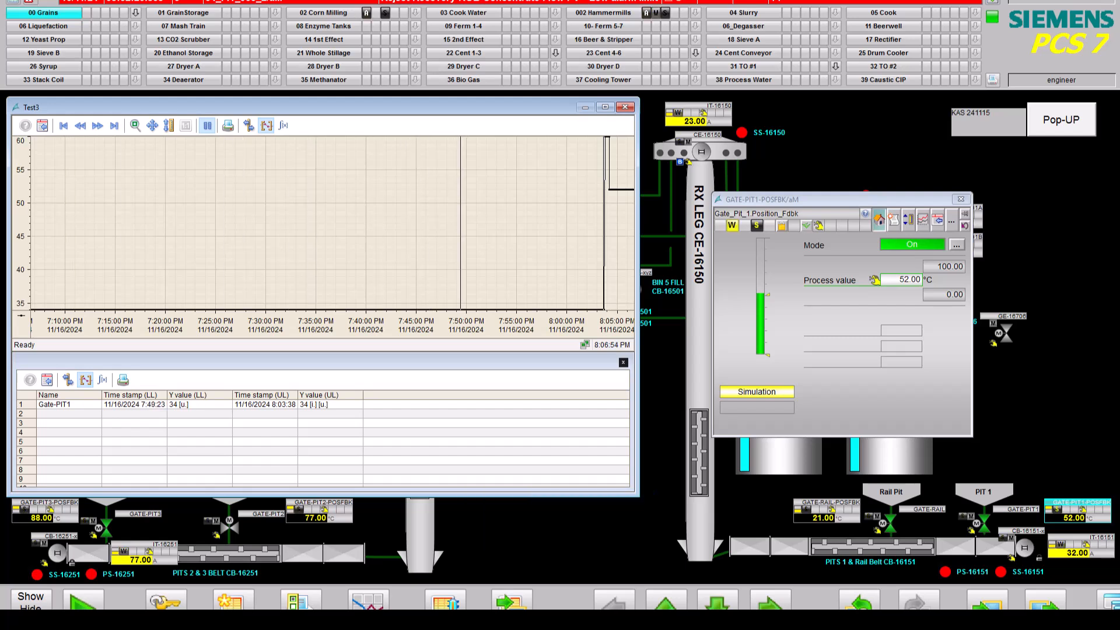
{"action": "left_click_drag", "start_coordinate": [604, 223], "coordinate": [625, 223]}
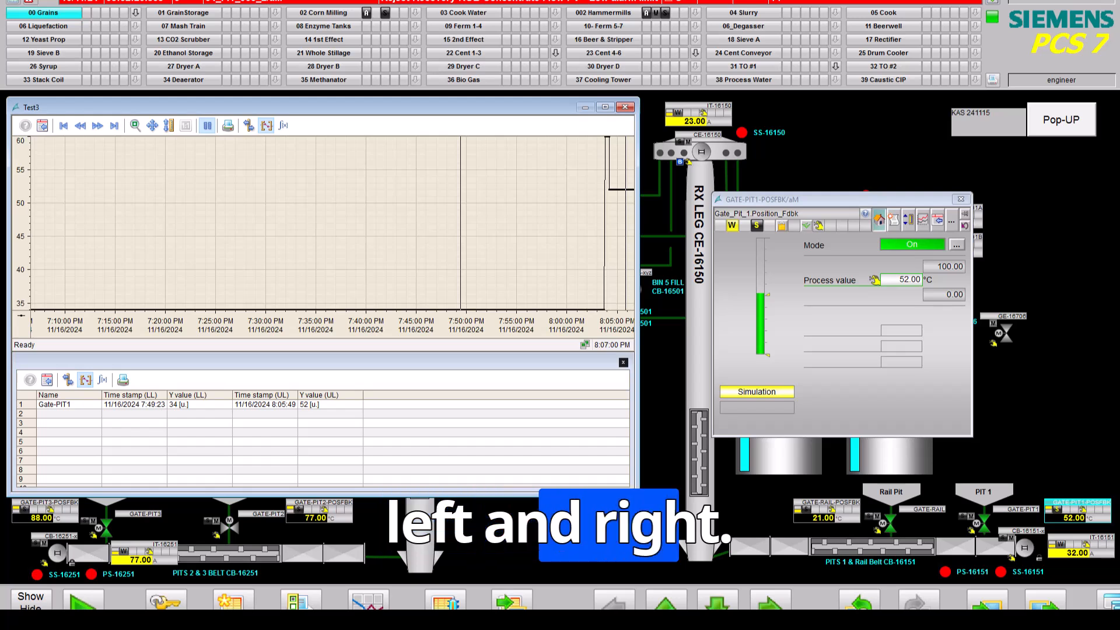
{"action": "left_click_drag", "start_coordinate": [460, 223], "coordinate": [493, 223]}
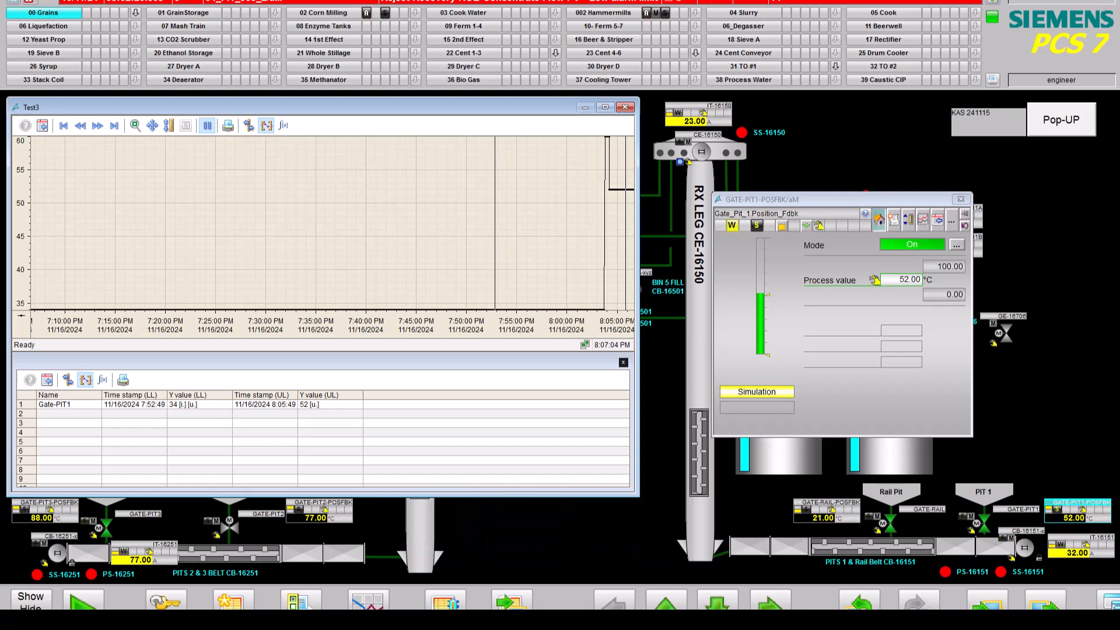
{"action": "left_click_drag", "start_coordinate": [626, 224], "coordinate": [632, 223]}
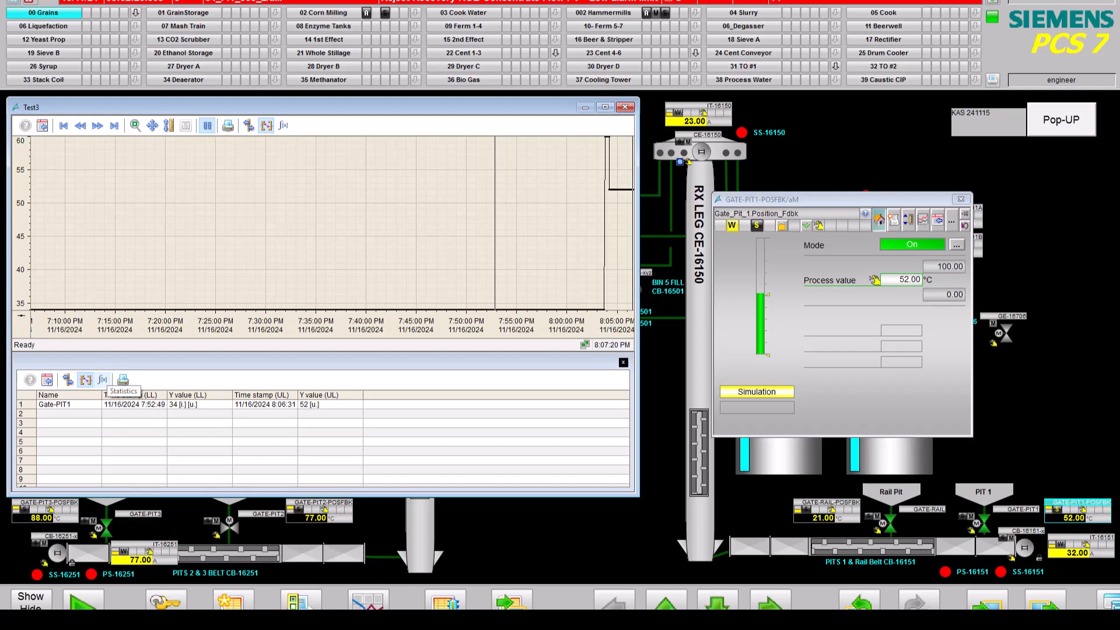
{"action": "left_click", "coordinate": [102, 379]}
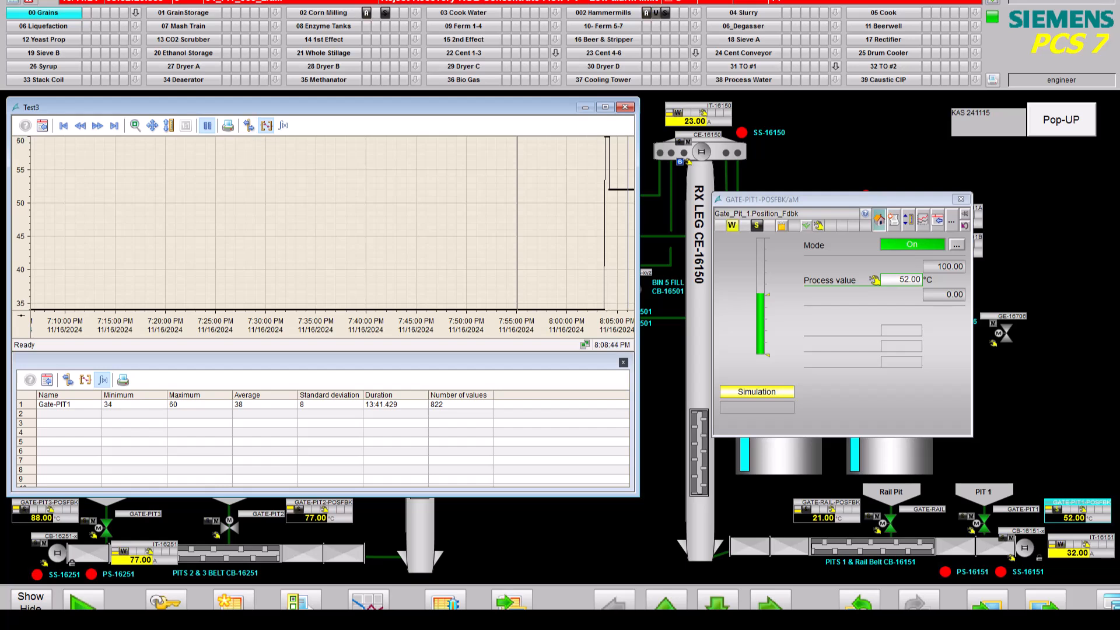
Display the ruler value table for Gate-PIT1 and page the Test3 trend back through three earlier one-hour periods
{"action": "left_click", "coordinate": [248, 126]}
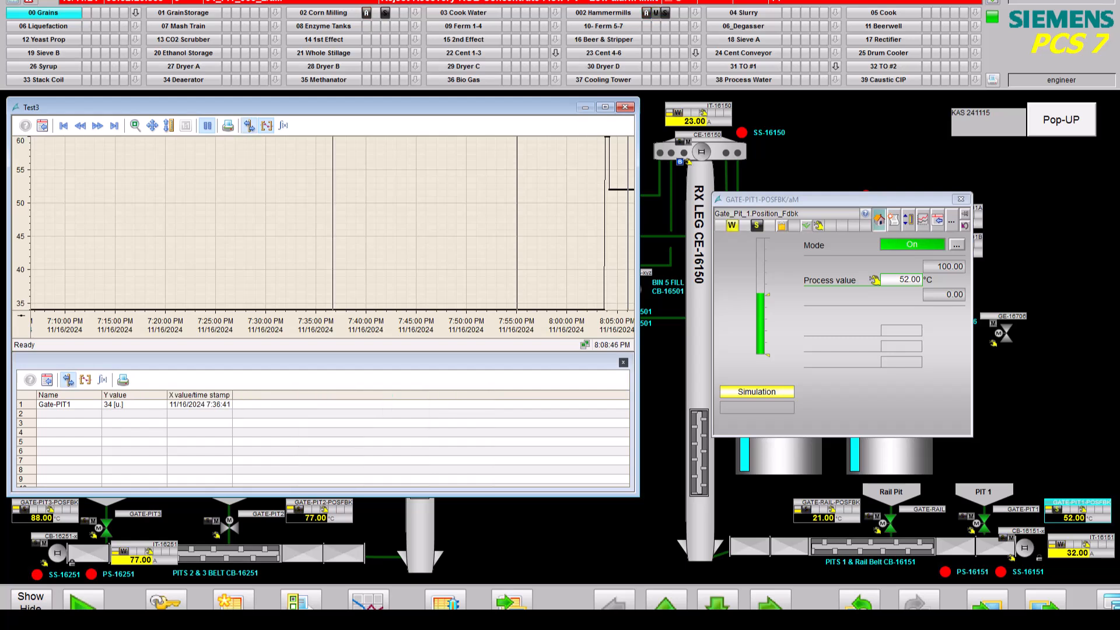
{"action": "left_click", "coordinate": [249, 126]}
{"action": "left_click", "coordinate": [249, 126]}
{"action": "left_click", "coordinate": [115, 126]}
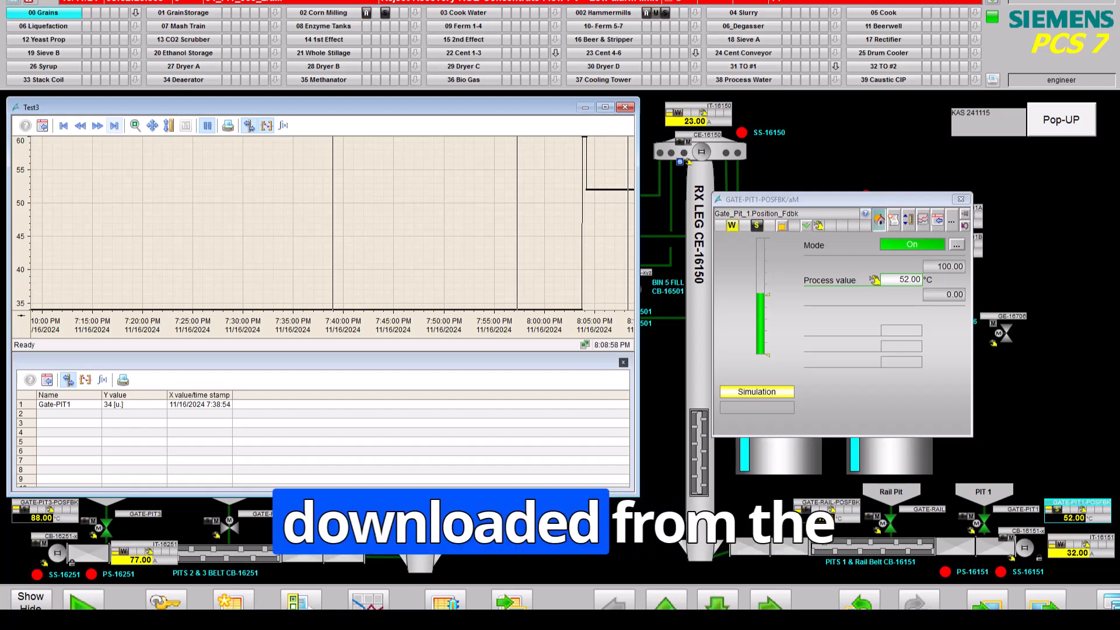
{"action": "left_click", "coordinate": [80, 125]}
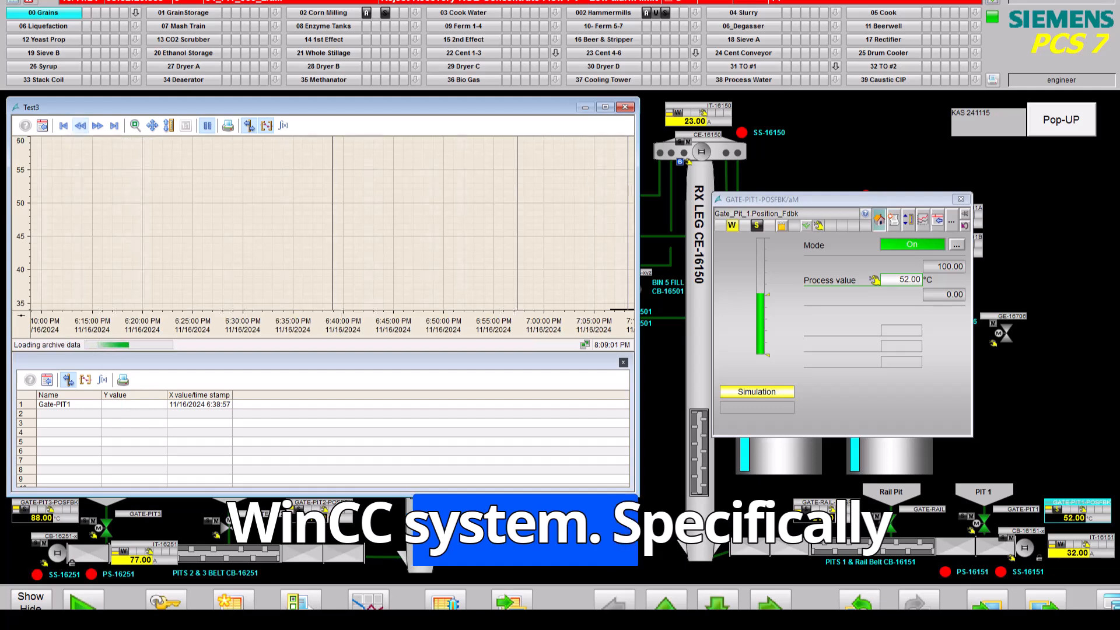
{"action": "left_click", "coordinate": [80, 126]}
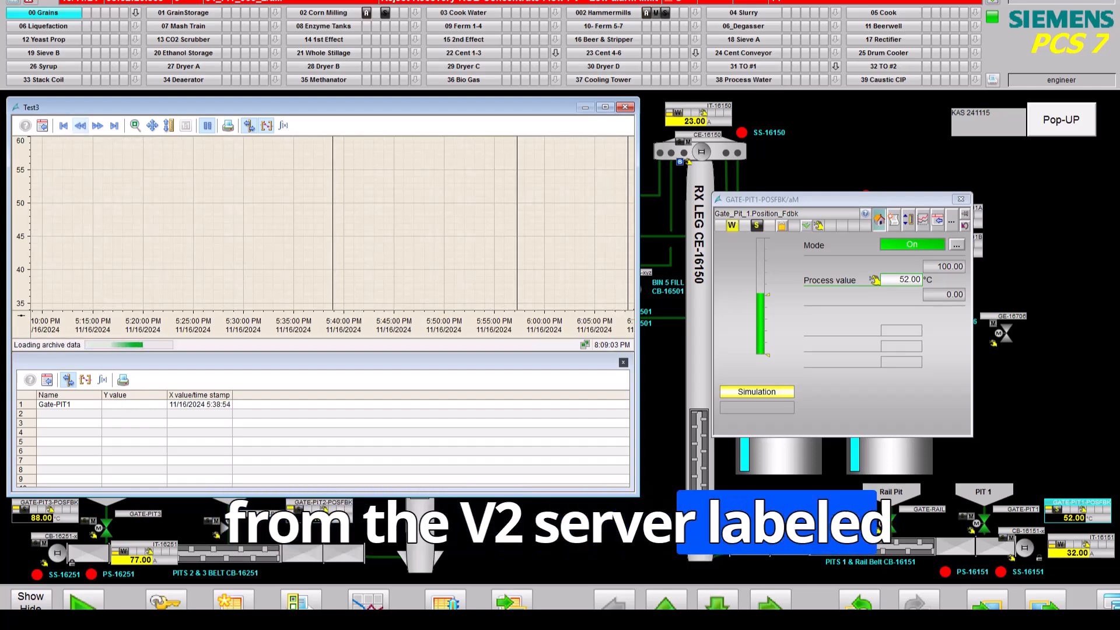
{"action": "left_click", "coordinate": [80, 125]}
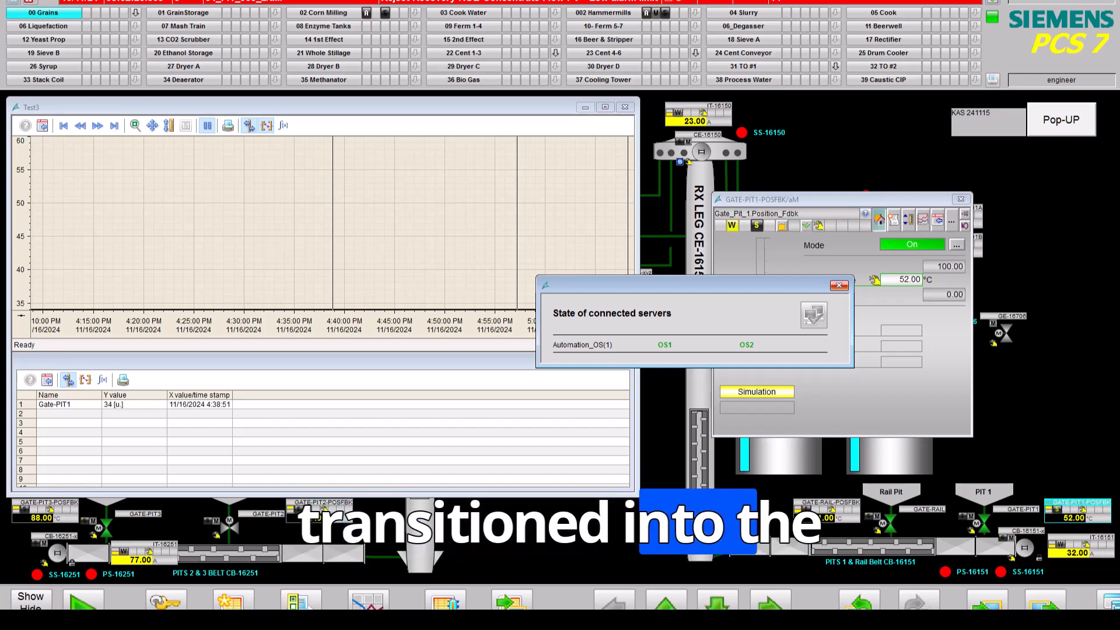
Close the connected-servers status and Test3 trend windows, moving the GATE-PIT1-POSFBK faceplate closer to the trend area
{"action": "left_click", "coordinate": [839, 286]}
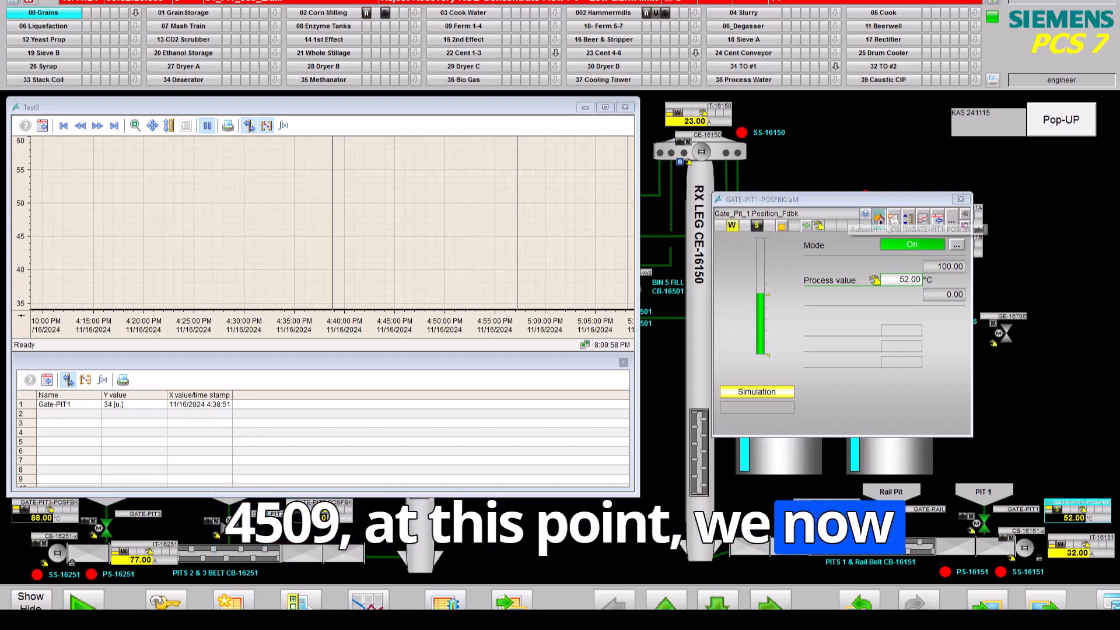
{"action": "left_click_drag", "start_coordinate": [840, 199], "coordinate": [776, 163]}
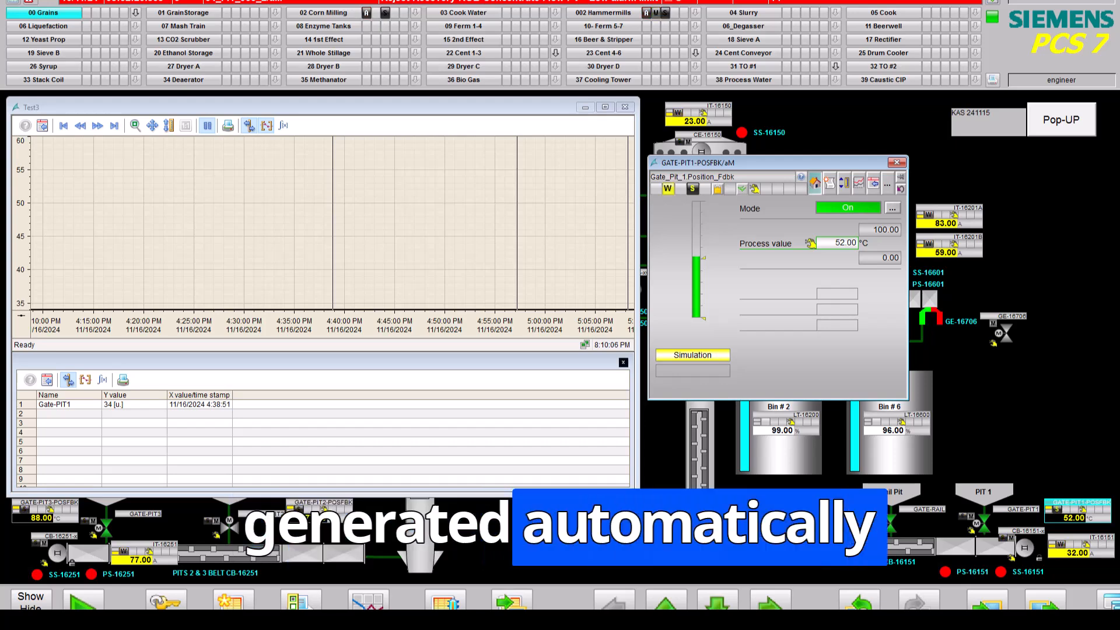
{"action": "left_click", "coordinate": [624, 107]}
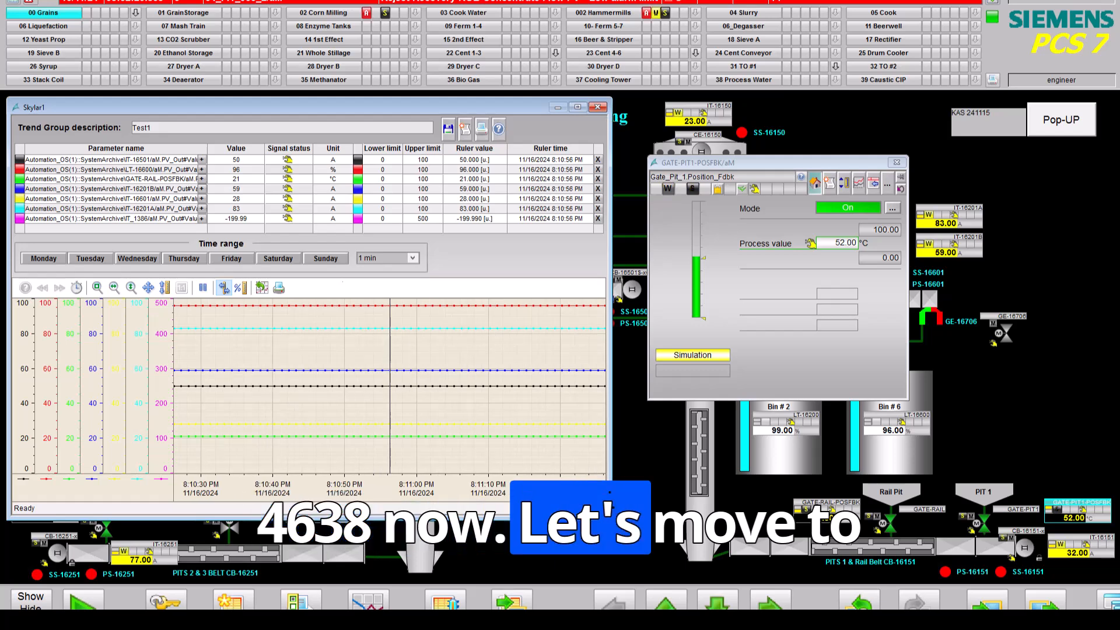
Review the GATE-PIT1-POSFBK alarm messages and compare its process value with the high and low warning limits
{"action": "left_click", "coordinate": [830, 183]}
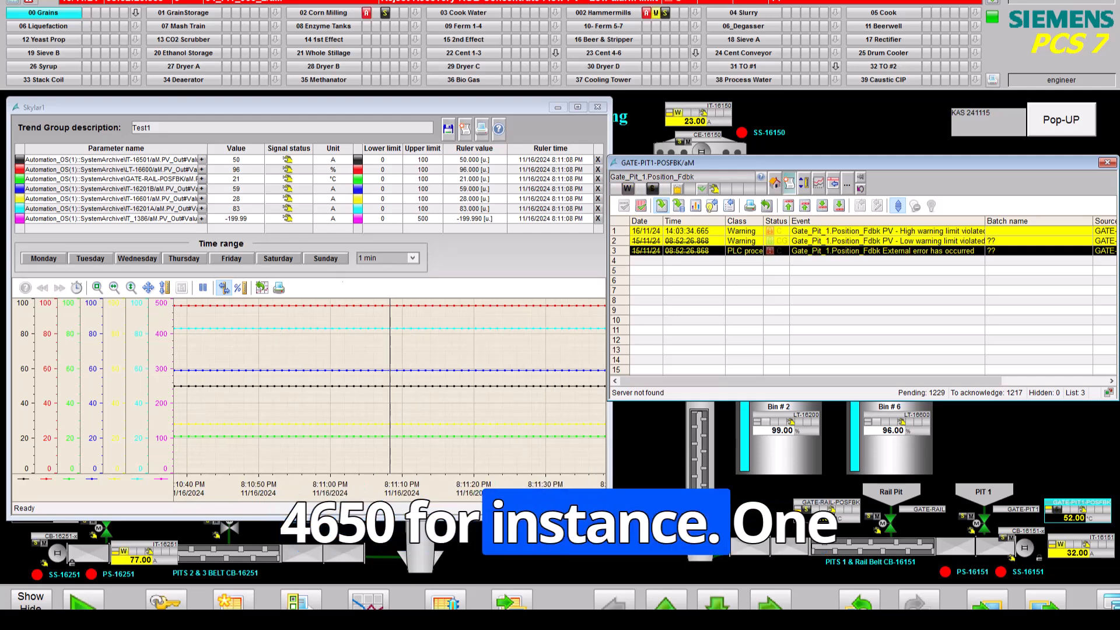
{"action": "left_click", "coordinate": [694, 230]}
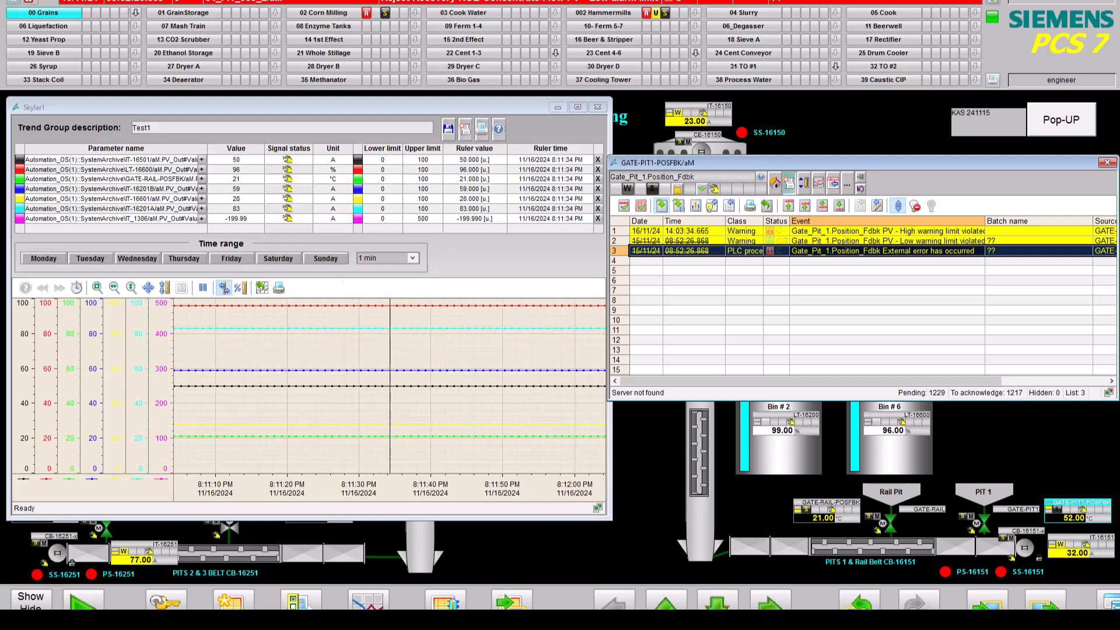
{"action": "left_click", "coordinate": [803, 183]}
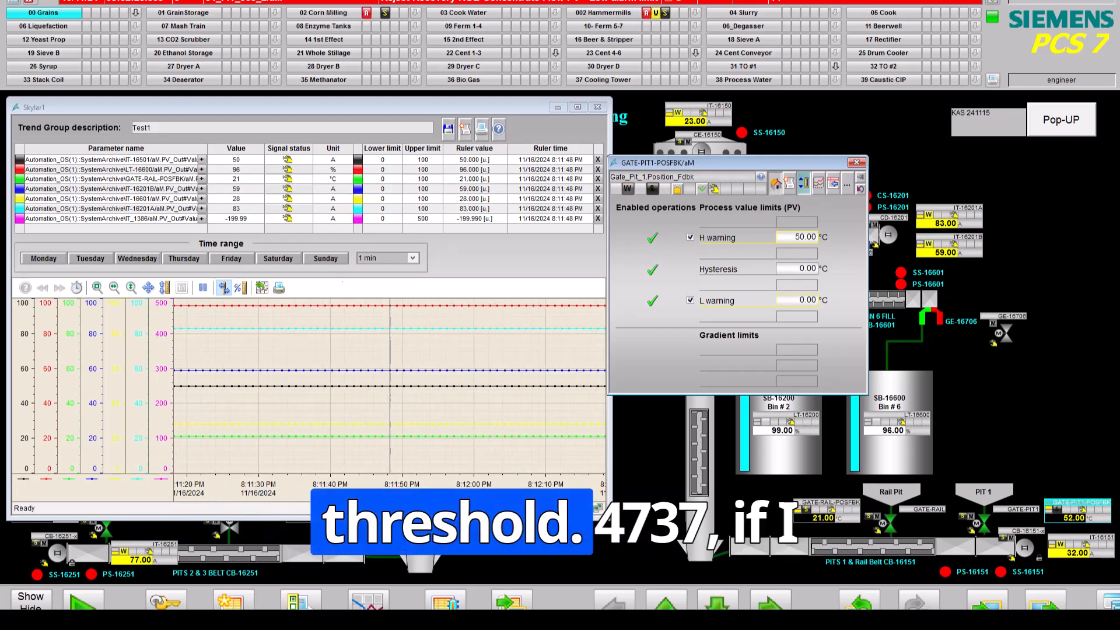
{"action": "left_click", "coordinate": [775, 183]}
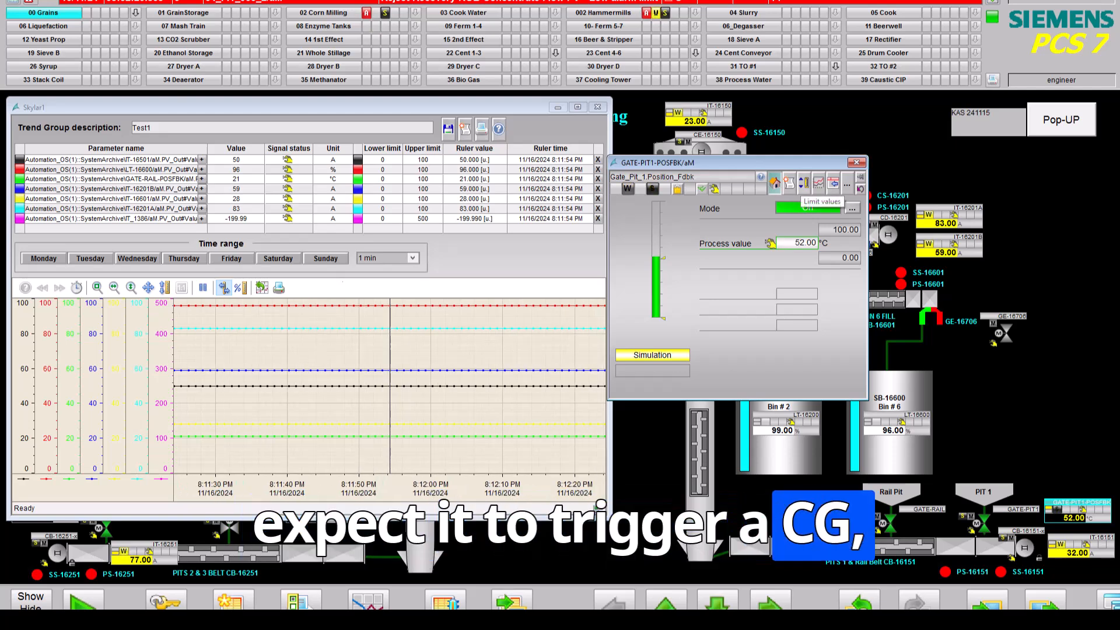
{"action": "left_click", "coordinate": [803, 183]}
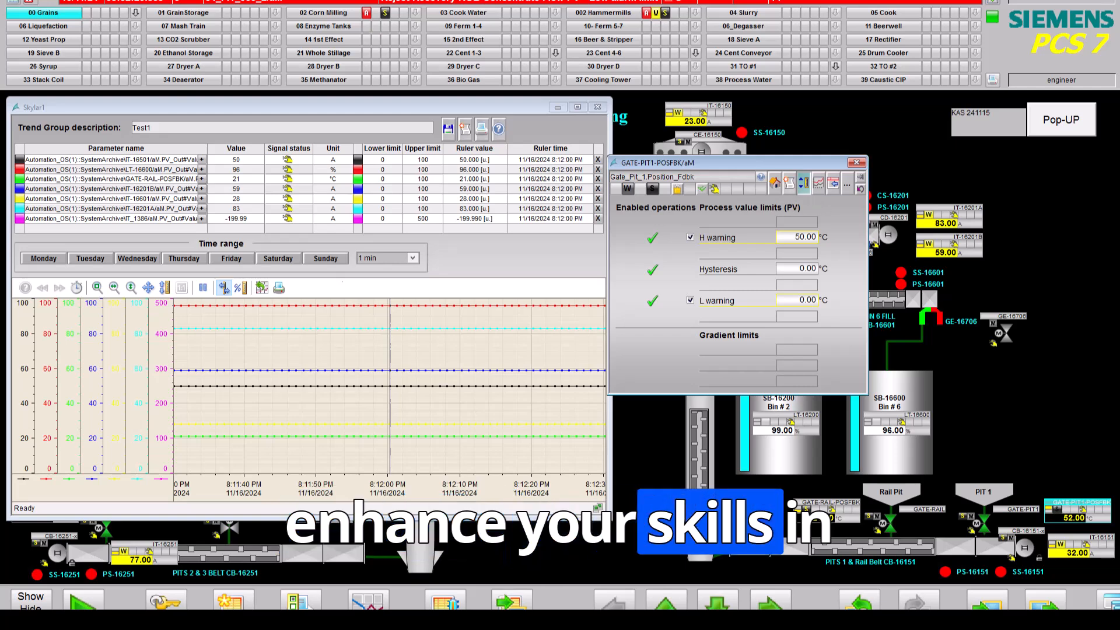
{"action": "left_click", "coordinate": [789, 183]}
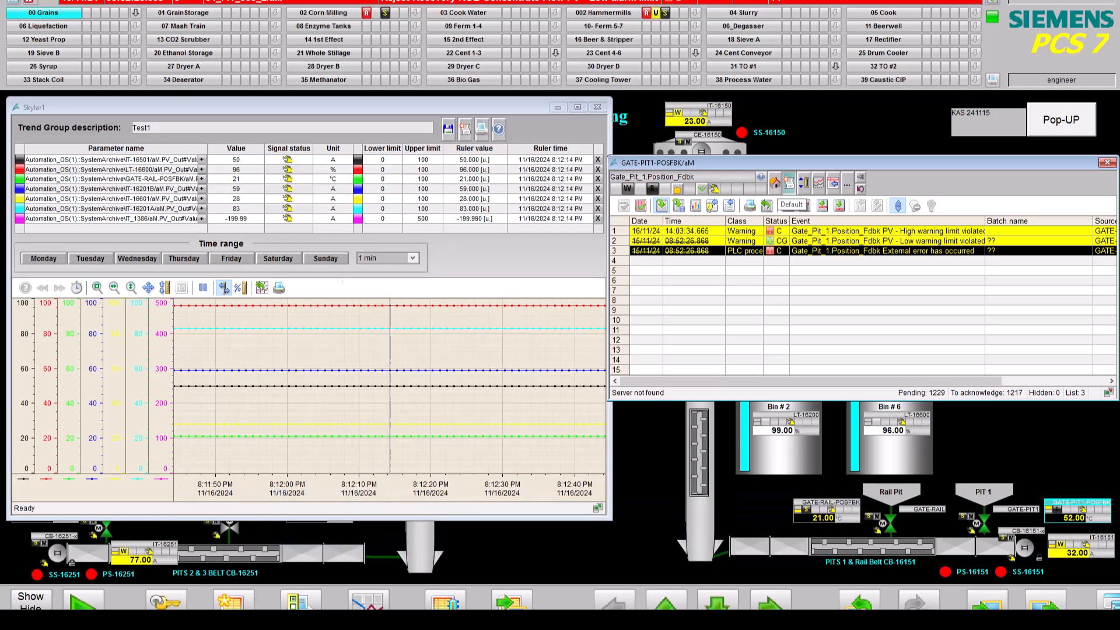
Set the simulated process value of GATE-PIT1-POSFBK to 45 °C
{"action": "left_click", "coordinate": [774, 182]}
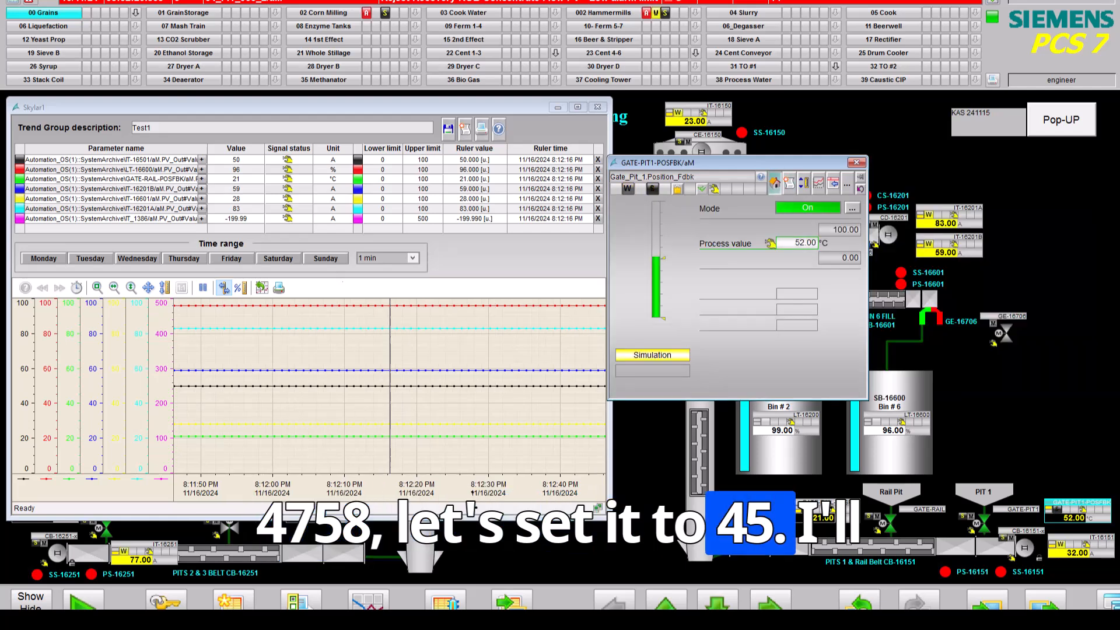
{"action": "left_click", "coordinate": [796, 243]}
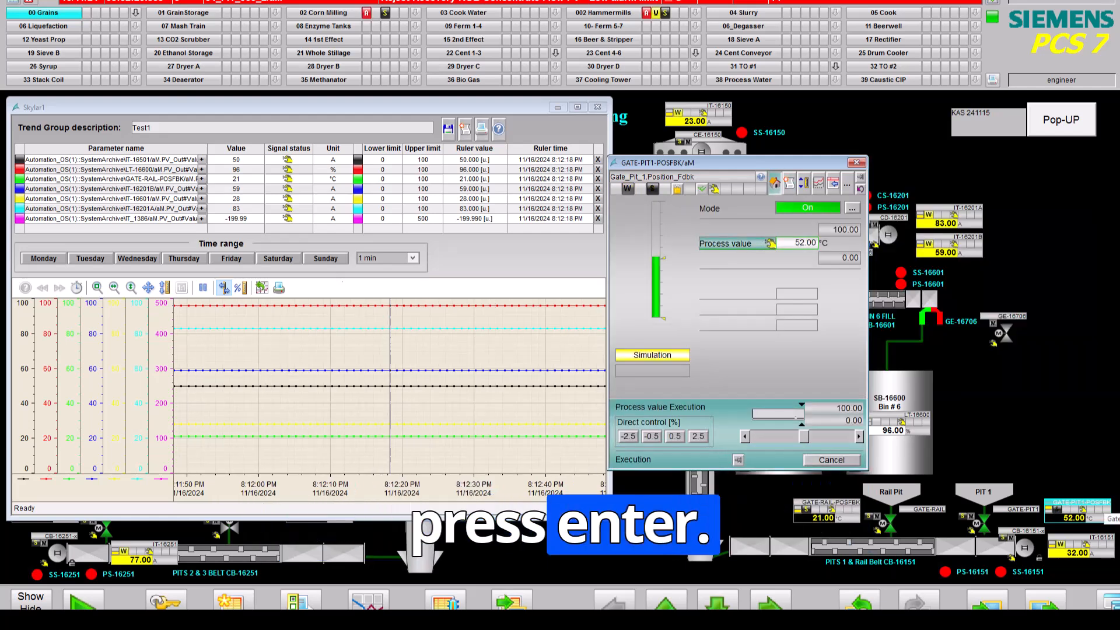
{"action": "key", "text": "Return"}
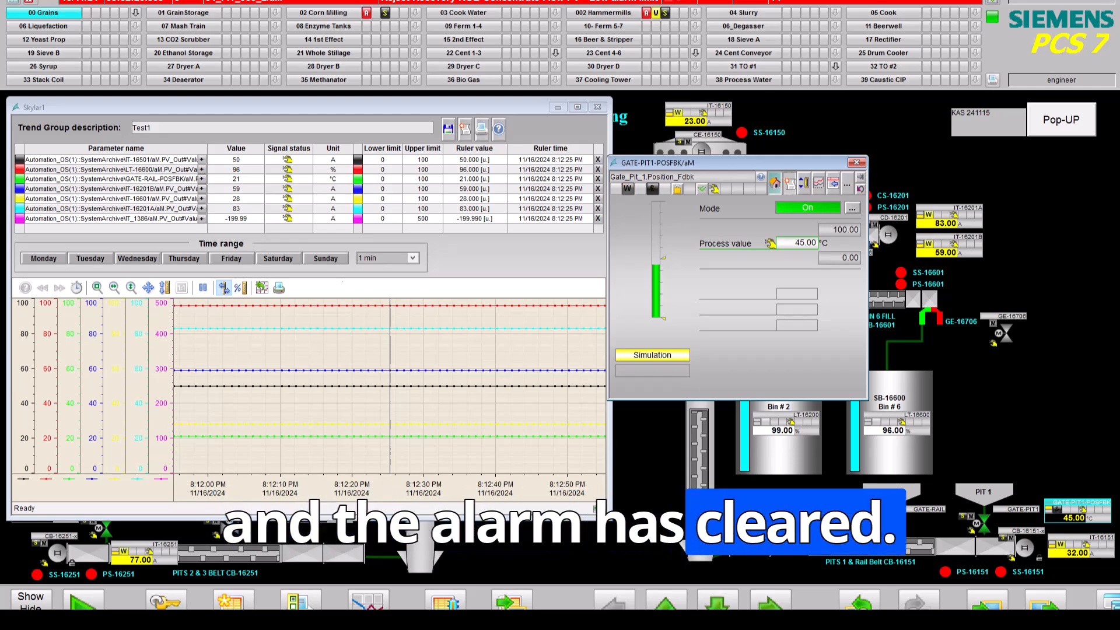
Inspect the low and high warning messages of GATE-PIT1-POSFBK, followed by its process value limits and trend
{"action": "left_click", "coordinate": [789, 182]}
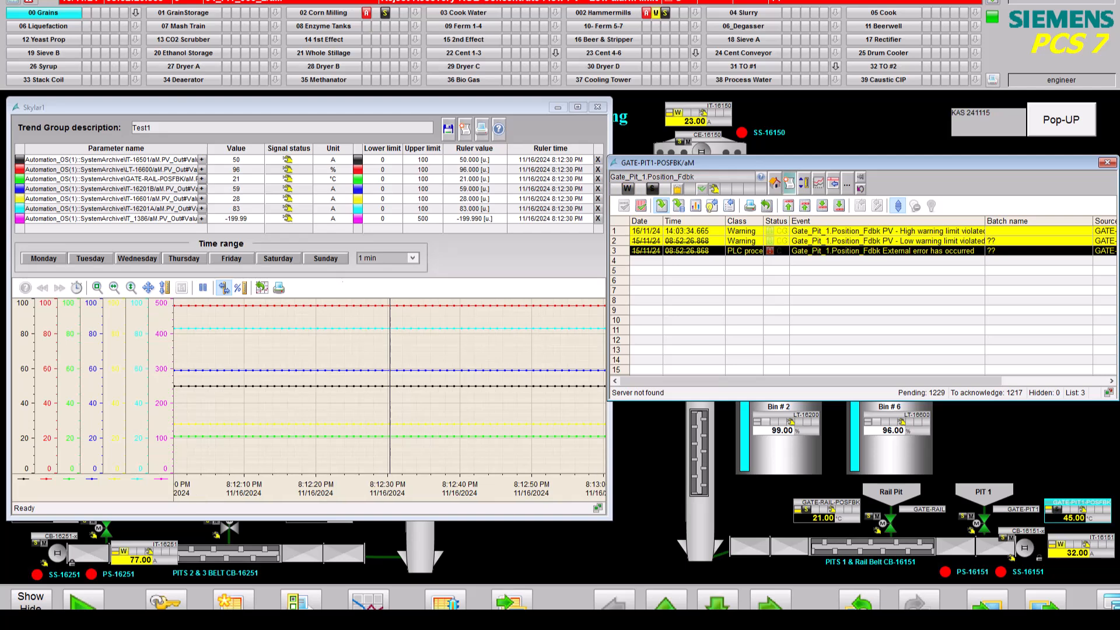
{"action": "left_click", "coordinate": [776, 241]}
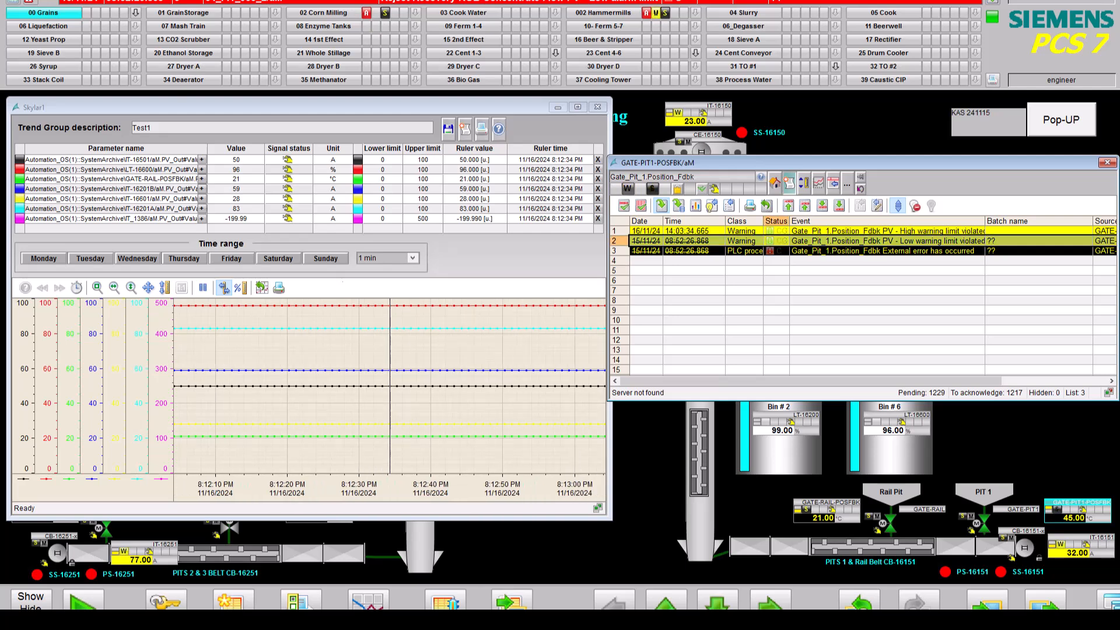
{"action": "left_click", "coordinate": [776, 231]}
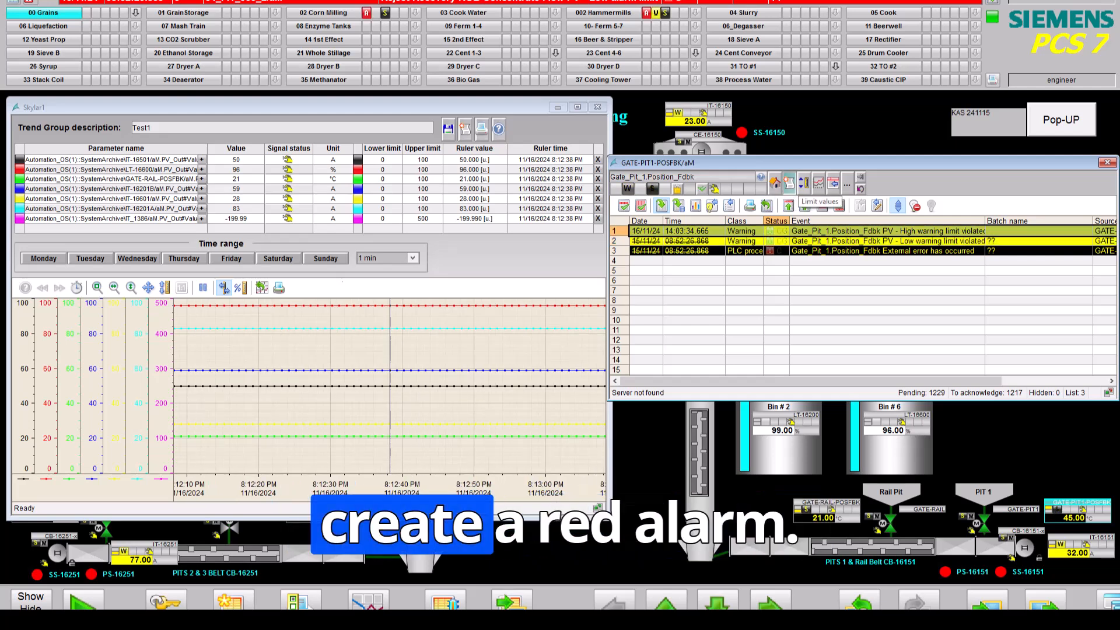
{"action": "left_click", "coordinate": [788, 184]}
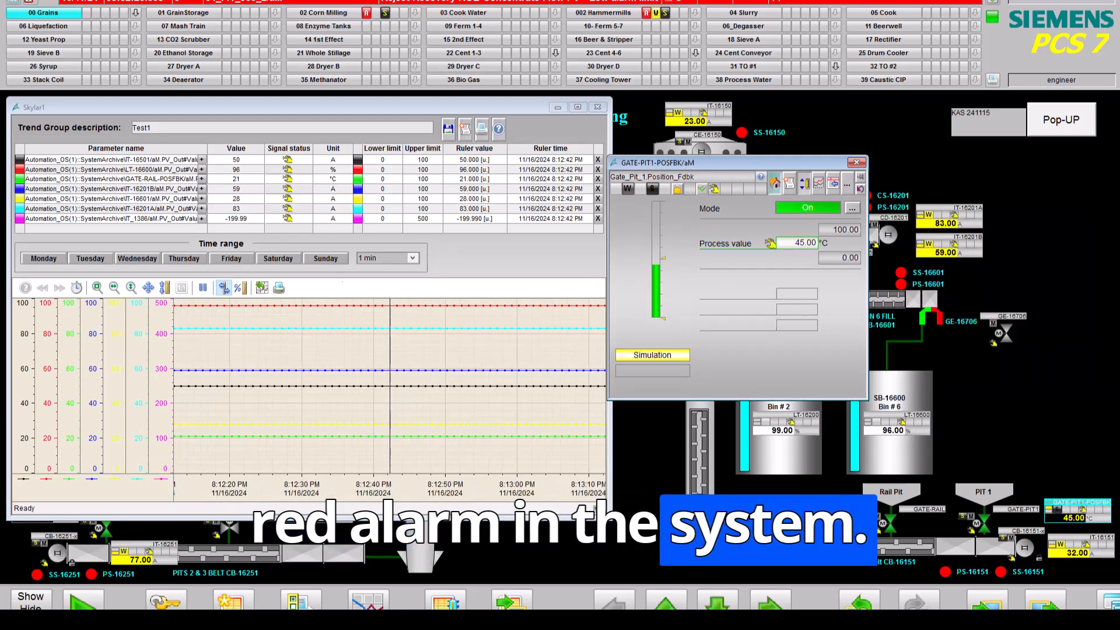
{"action": "left_click", "coordinate": [803, 183]}
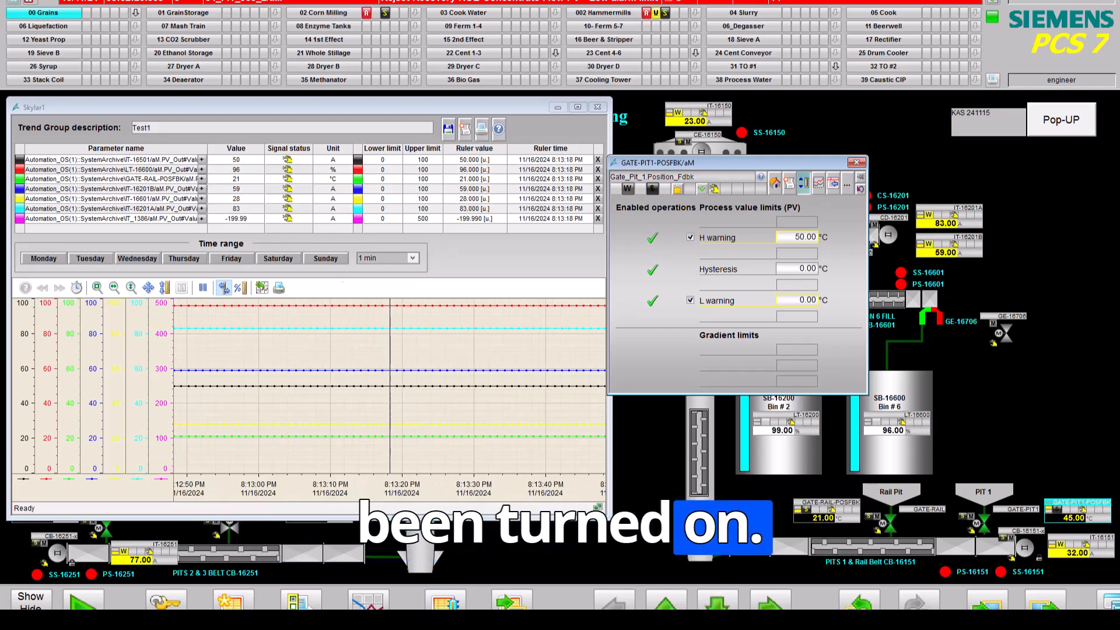
{"action": "left_click", "coordinate": [819, 184]}
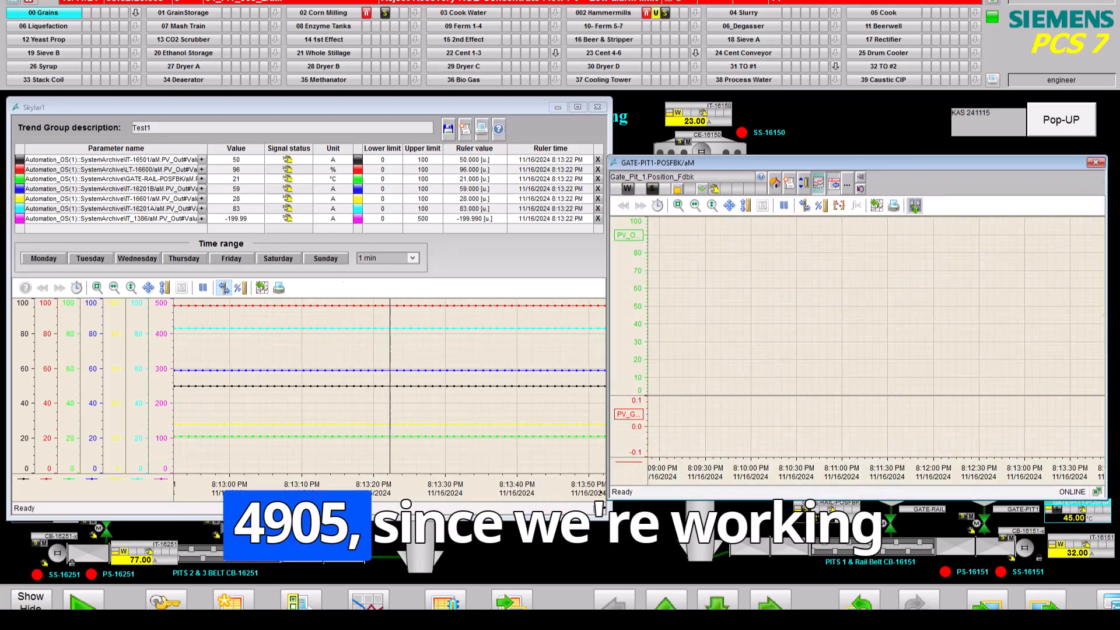
Turn off simulation for GATE-PIT1-POSFBK and check its process value and warning limits
{"action": "left_click", "coordinate": [833, 184]}
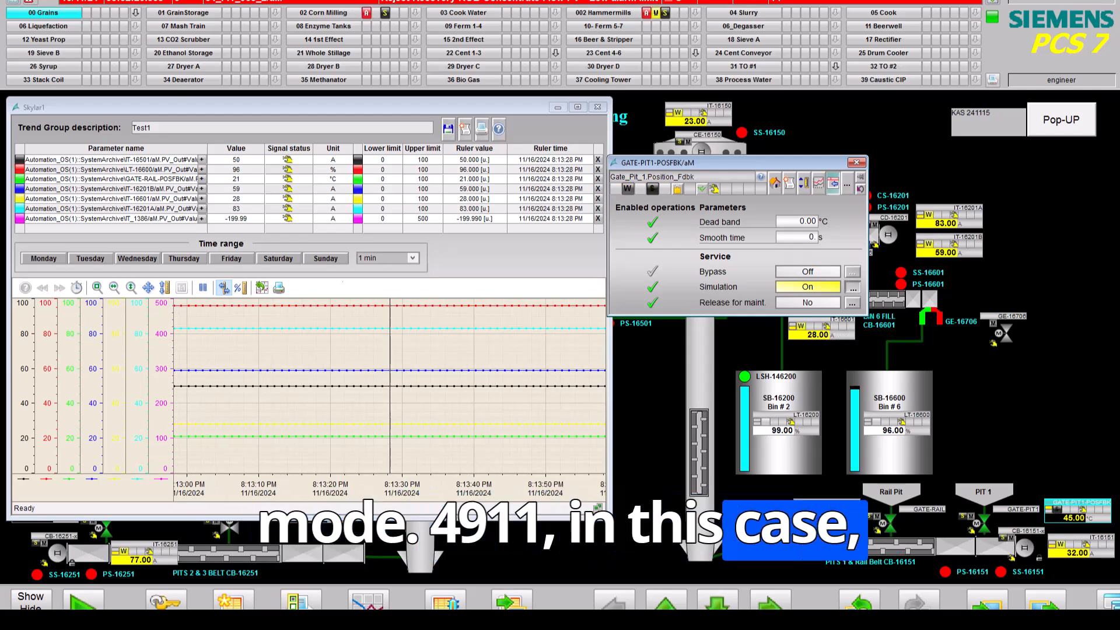
{"action": "left_click", "coordinate": [852, 287]}
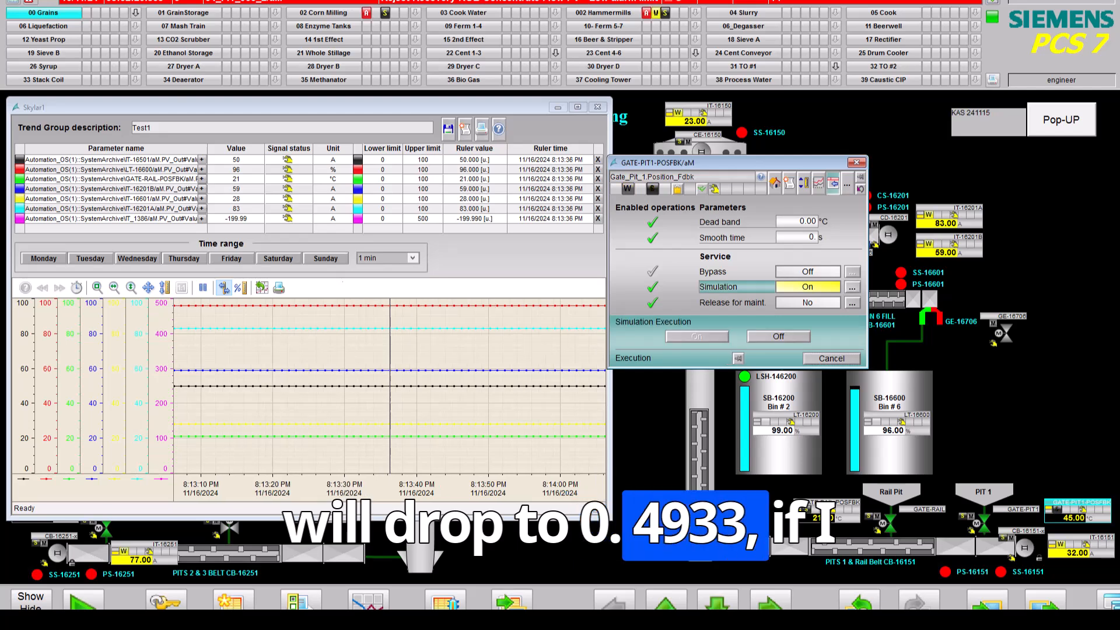
{"action": "left_click", "coordinate": [778, 337]}
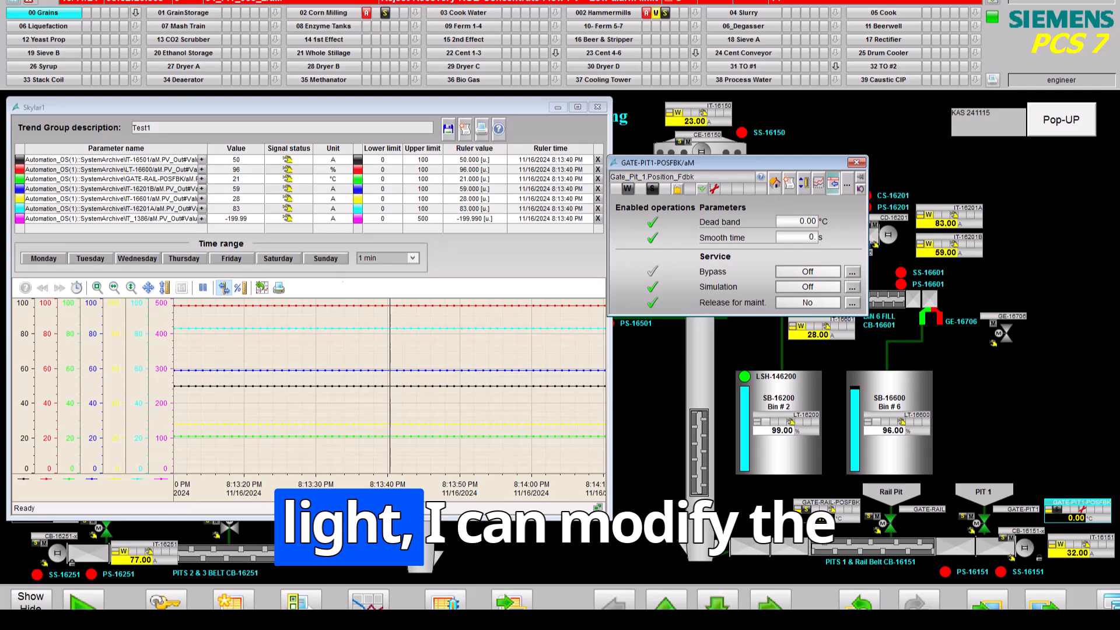
{"action": "left_click", "coordinate": [774, 182]}
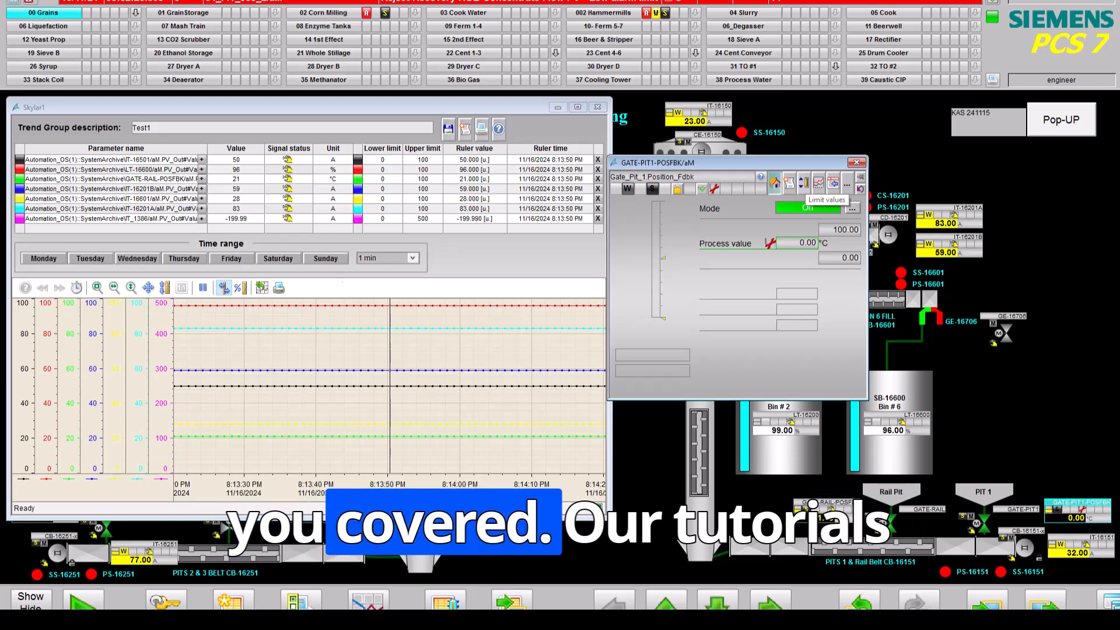
{"action": "left_click", "coordinate": [804, 183]}
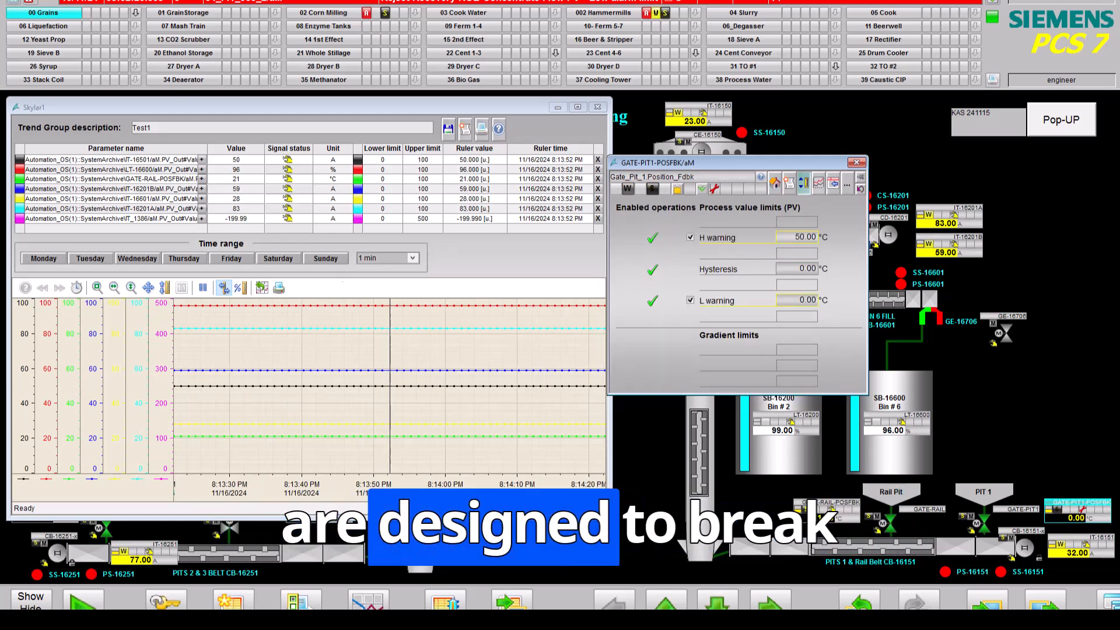
Turn simulation back on for GATE-PIT1-POSFBK and set its process value to 38 °C
{"action": "left_click", "coordinate": [832, 183]}
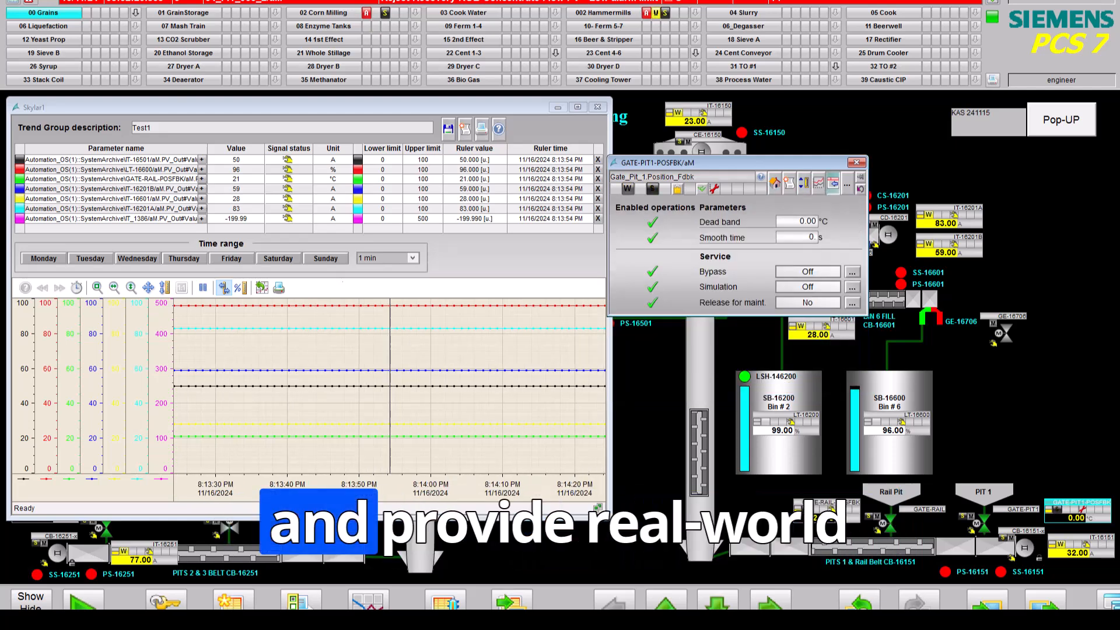
{"action": "left_click", "coordinate": [851, 286]}
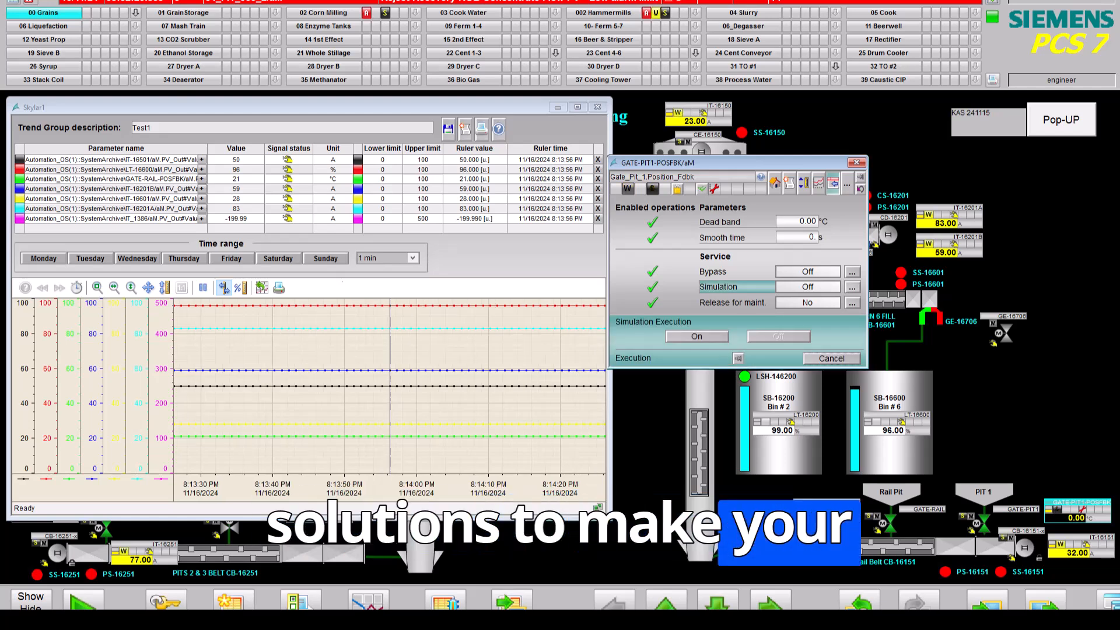
{"action": "left_click", "coordinate": [696, 337]}
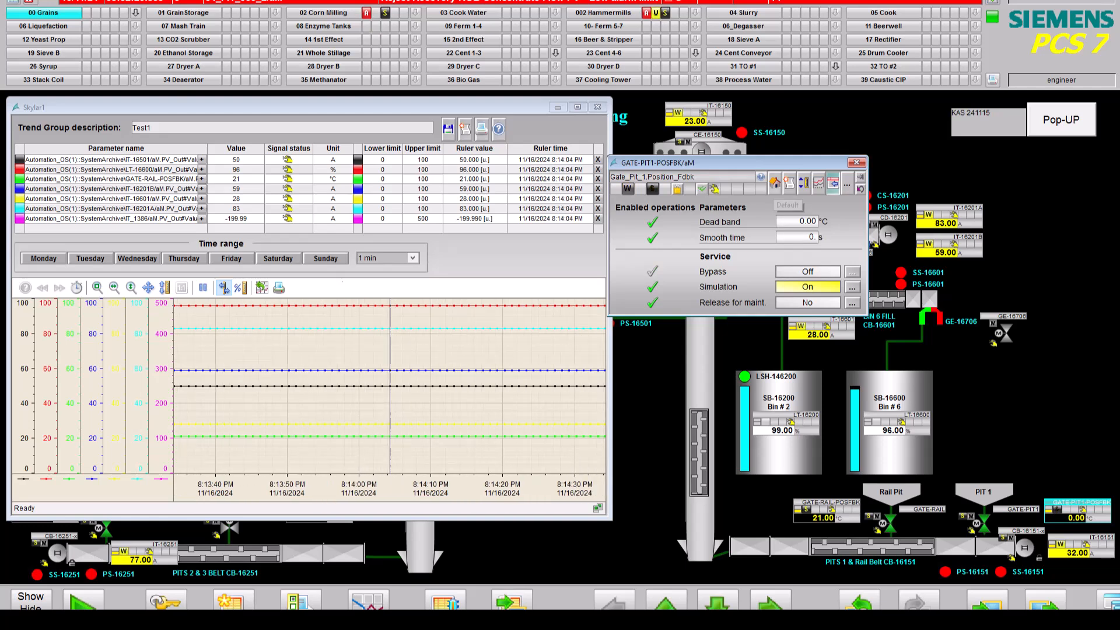
{"action": "left_click", "coordinate": [774, 183]}
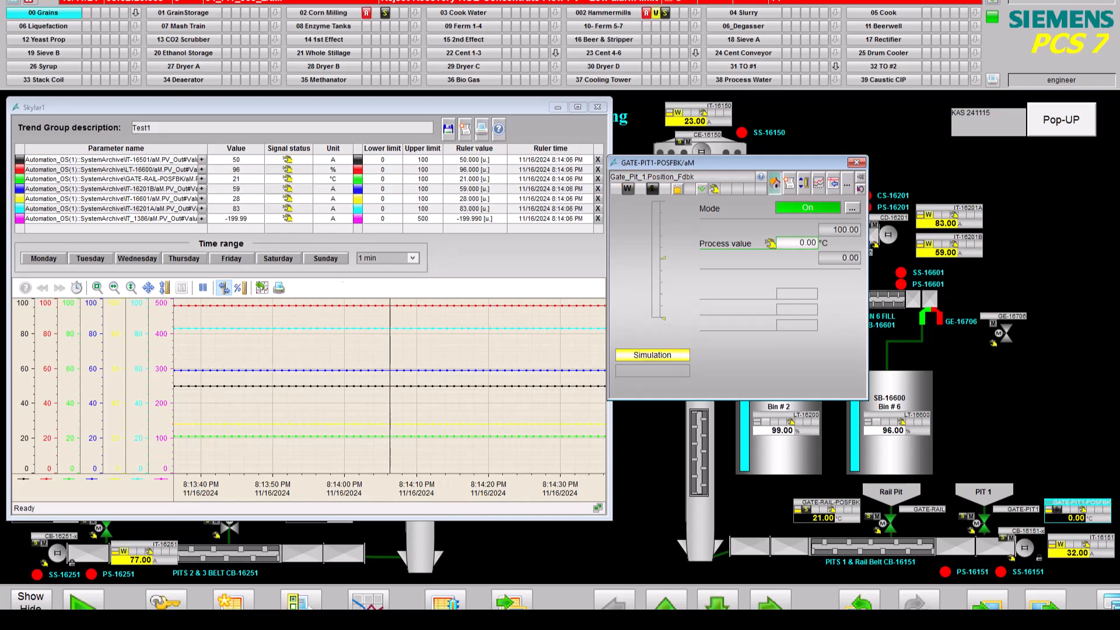
{"action": "left_click", "coordinate": [796, 242]}
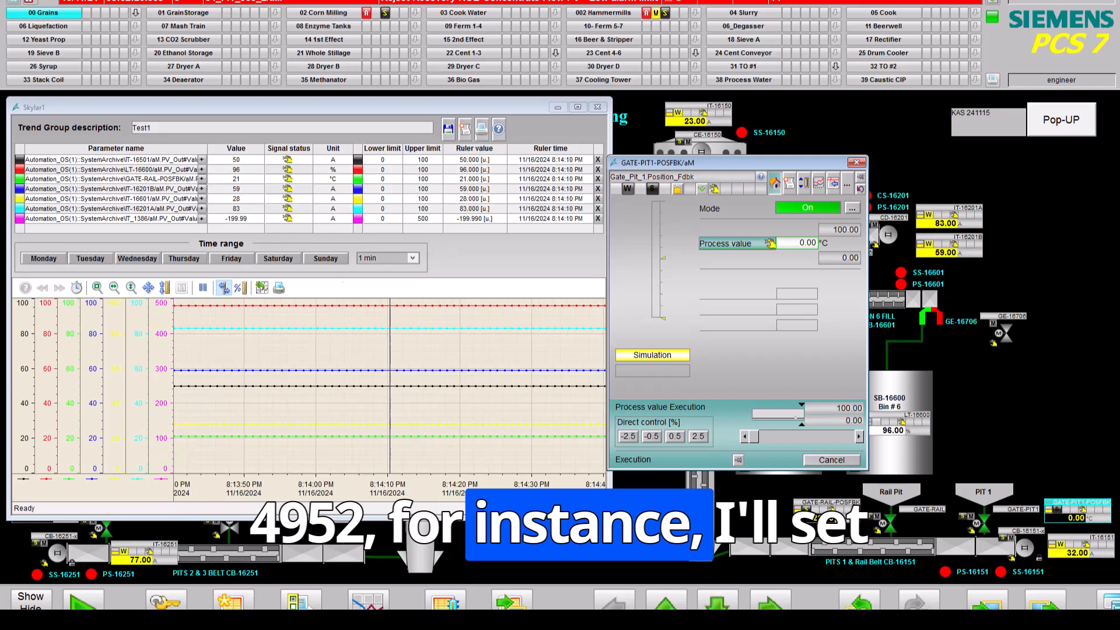
{"action": "type", "text": "+38"}
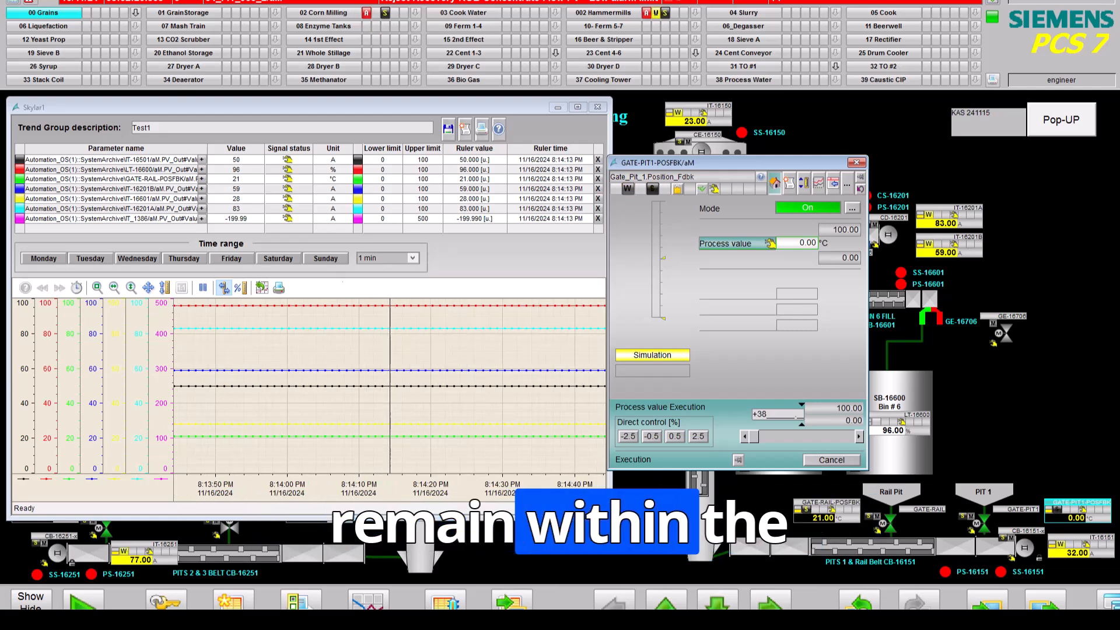
{"action": "key", "text": "Return"}
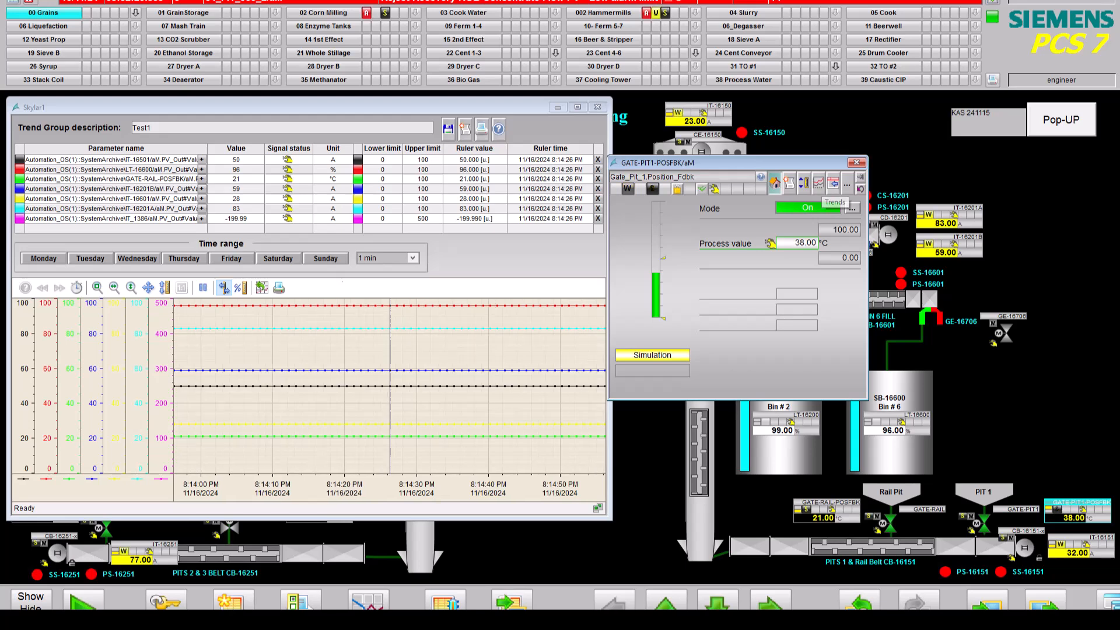
Set the simulated process value of GATE-PIT1-POSFBK to 79 °C and select the high warning message in its alarm list
{"action": "left_click", "coordinate": [832, 183]}
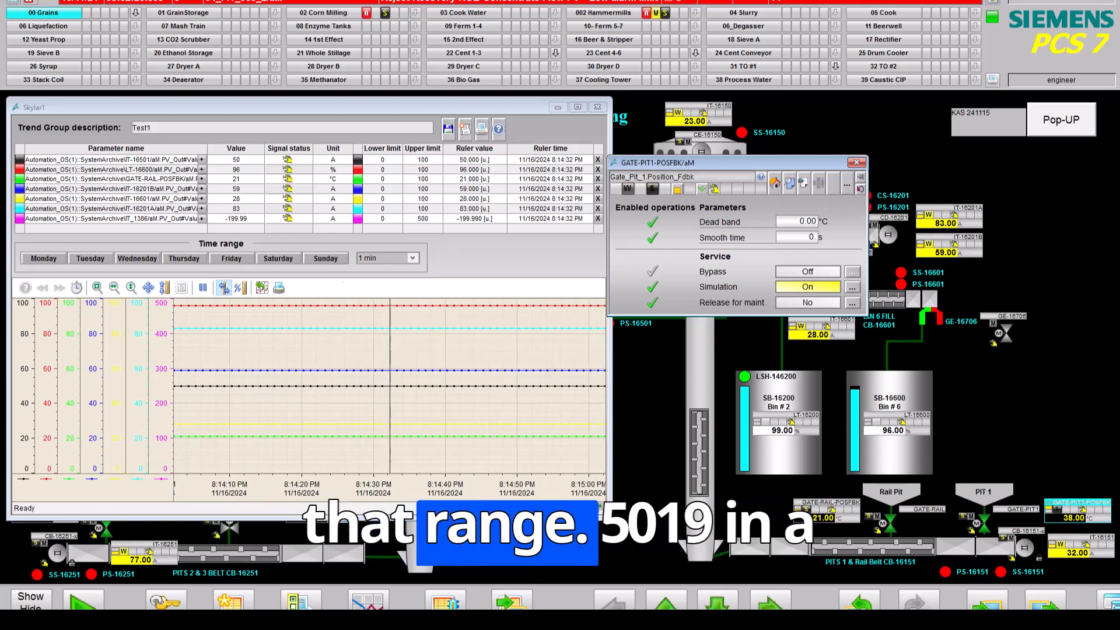
{"action": "left_click", "coordinate": [788, 183]}
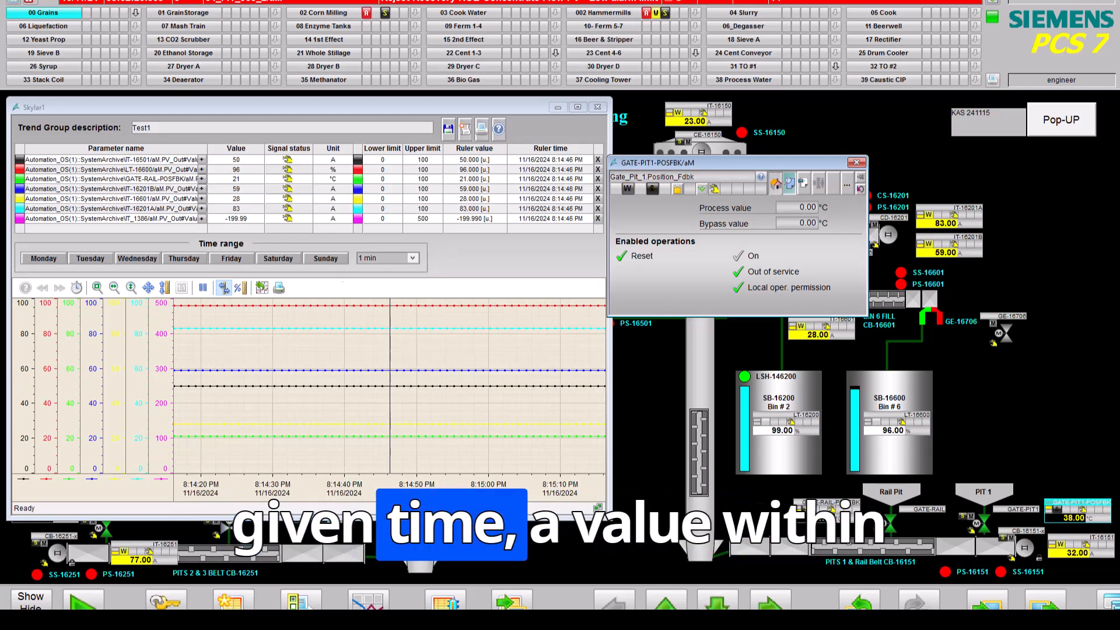
{"action": "left_click", "coordinate": [774, 183]}
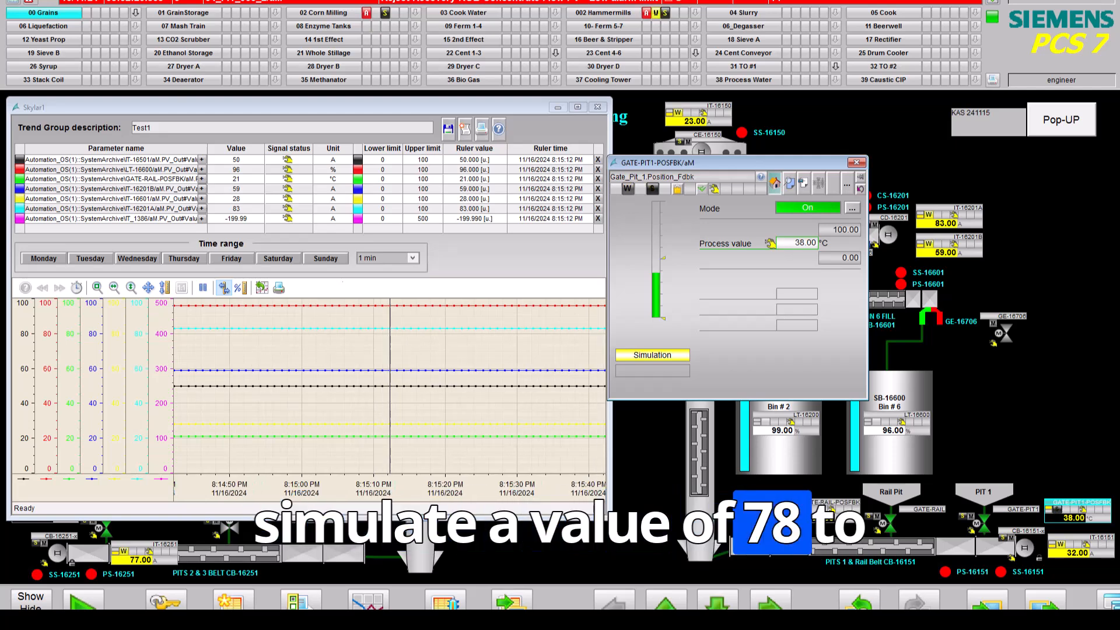
{"action": "left_click", "coordinate": [796, 243]}
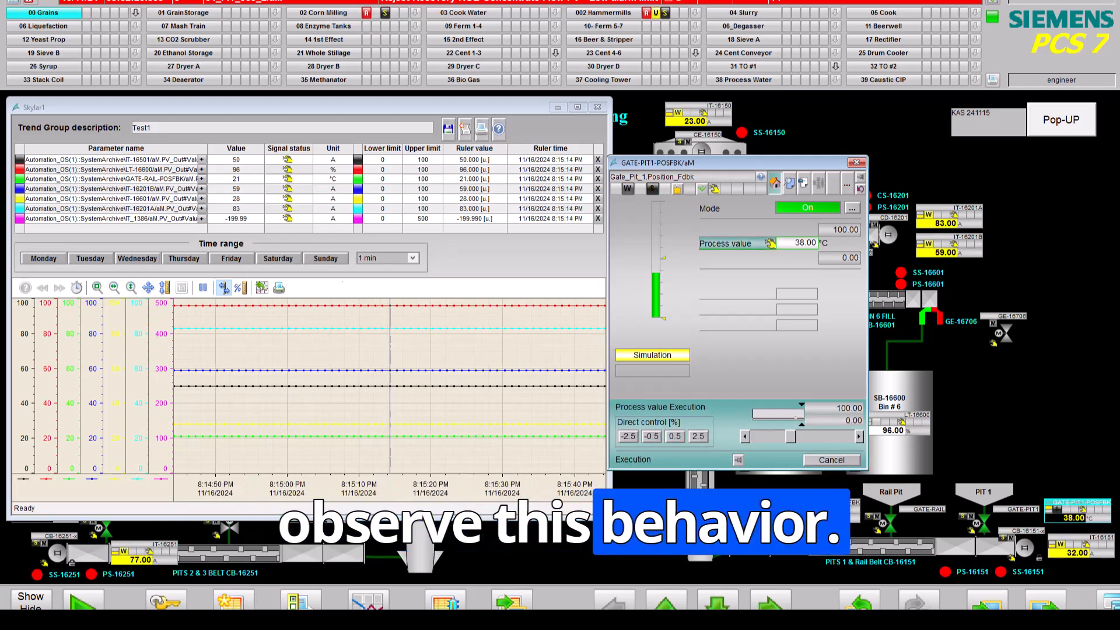
{"action": "type", "text": "+79"}
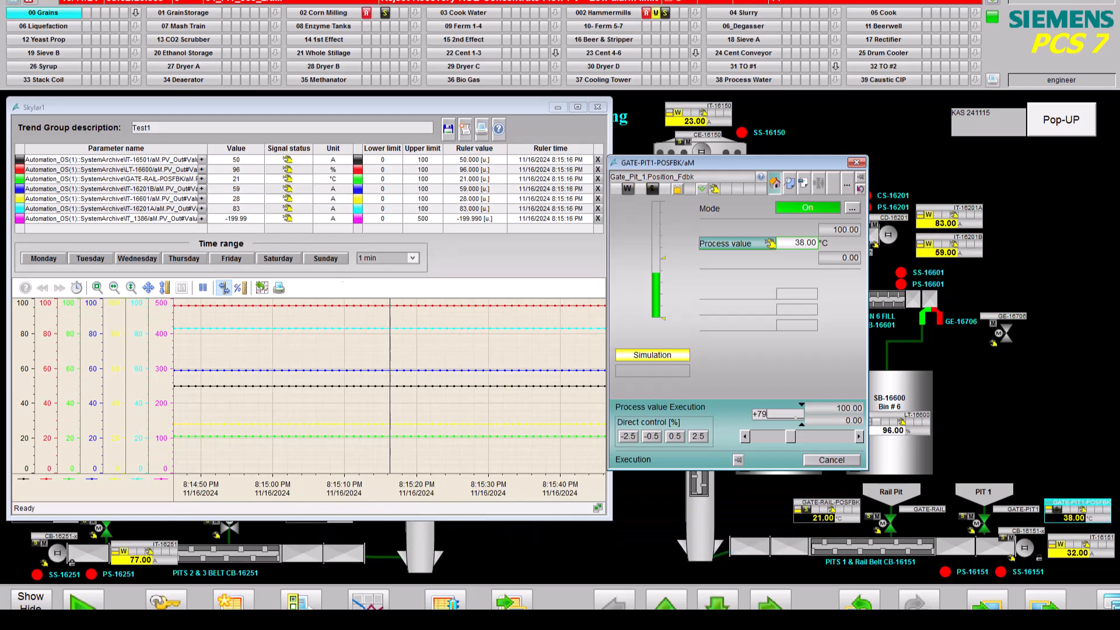
{"action": "key", "text": "Return"}
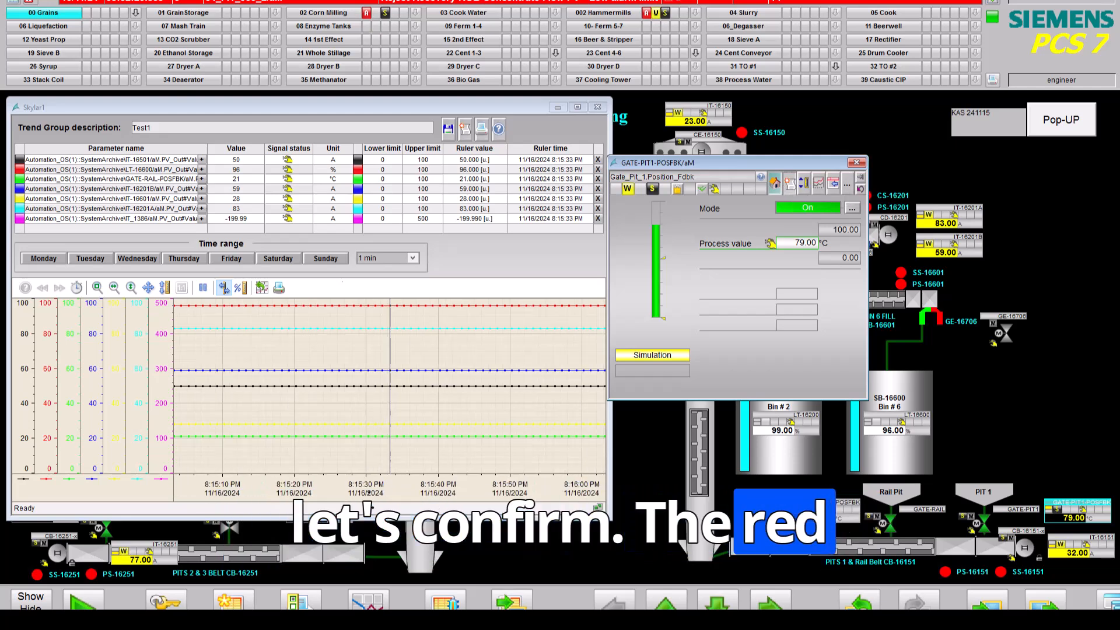
{"action": "left_click", "coordinate": [790, 183]}
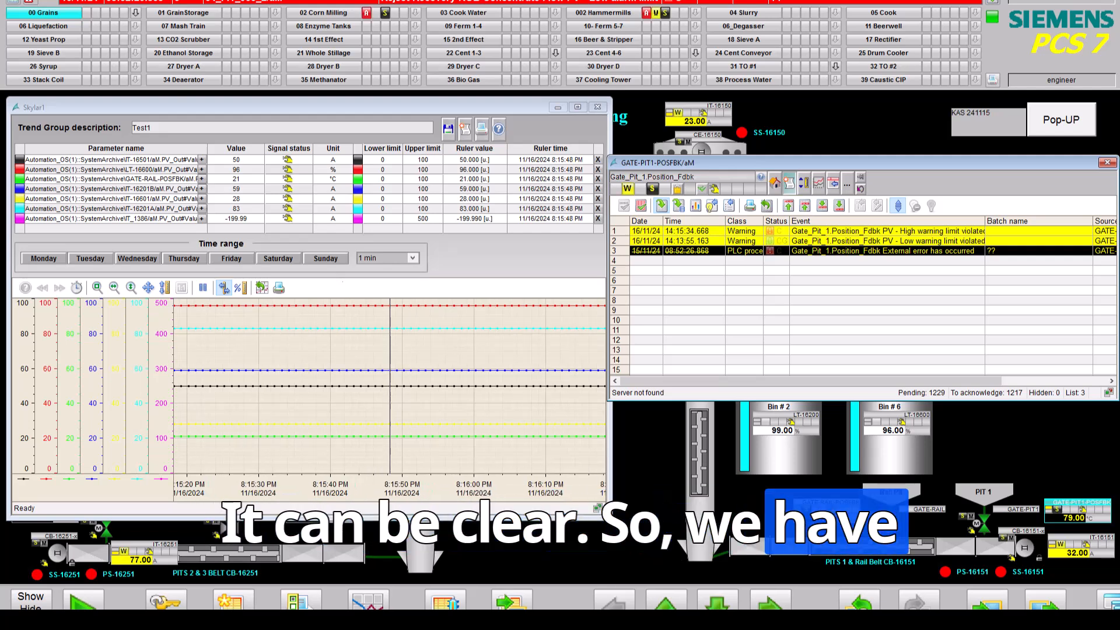
{"action": "left_click", "coordinate": [776, 241]}
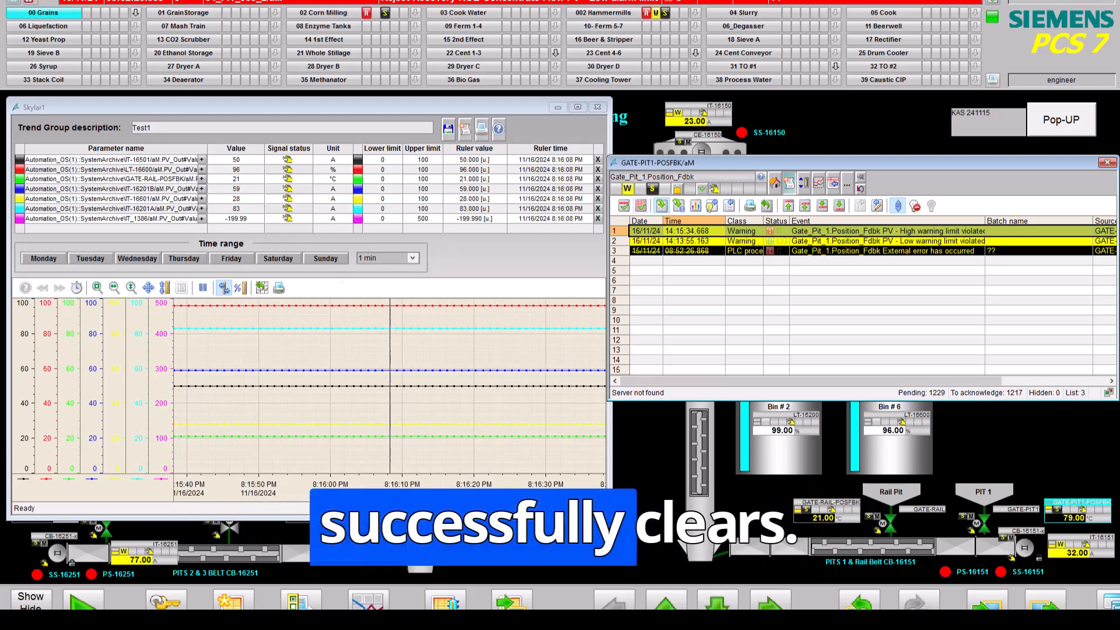
Acknowledge the high warning message and the low warning message in the GATE-PIT1-POSFBK alarm list
{"action": "left_click", "coordinate": [624, 206]}
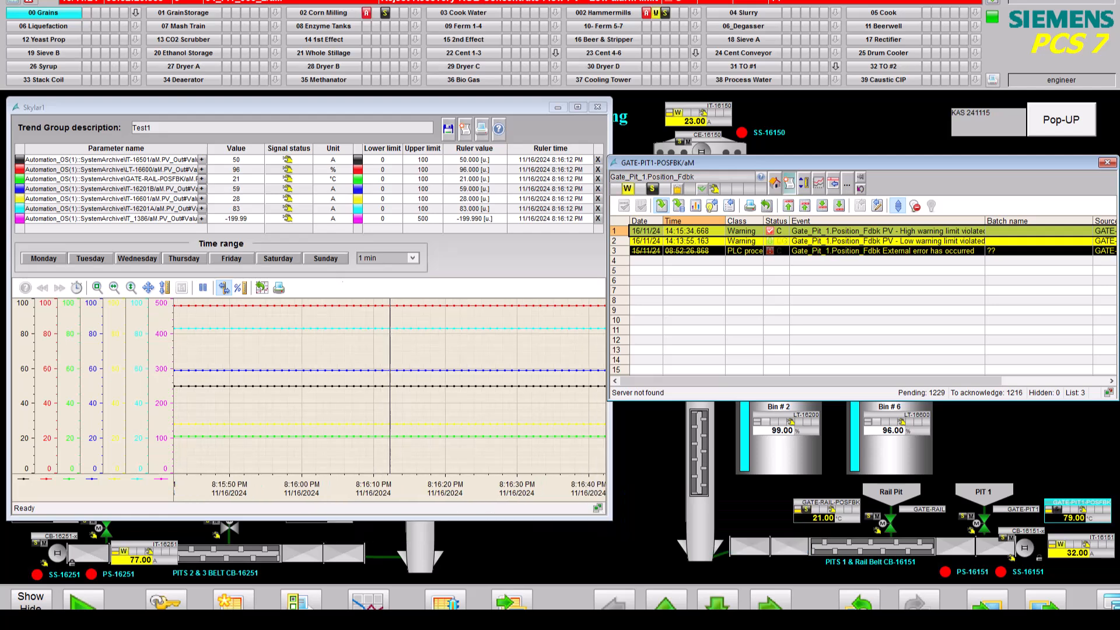
{"action": "left_click", "coordinate": [887, 241]}
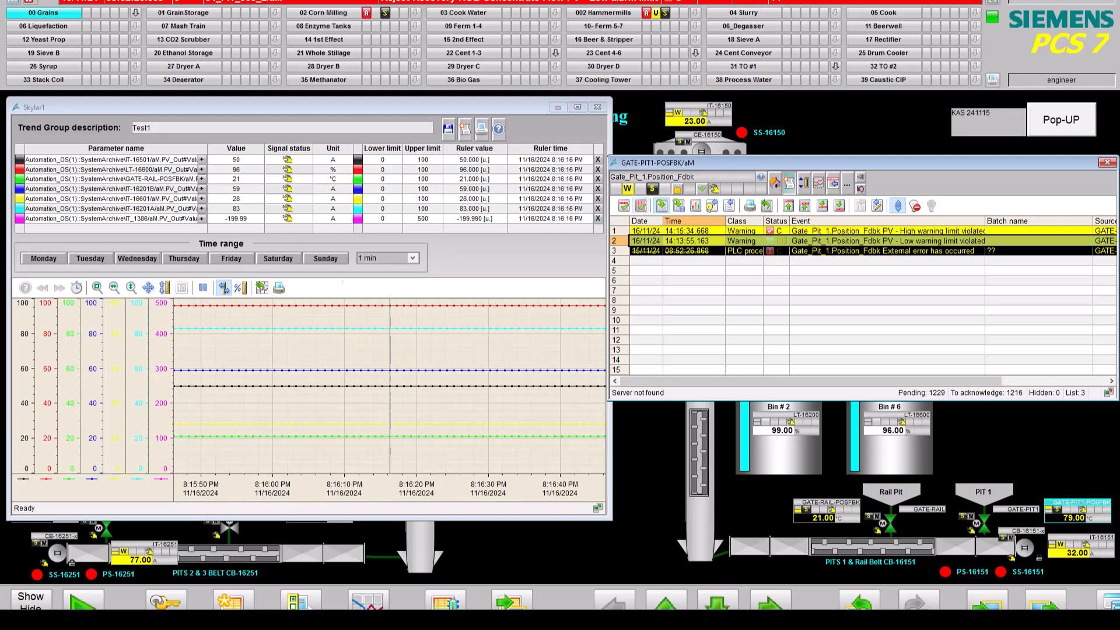
{"action": "left_click", "coordinate": [641, 205]}
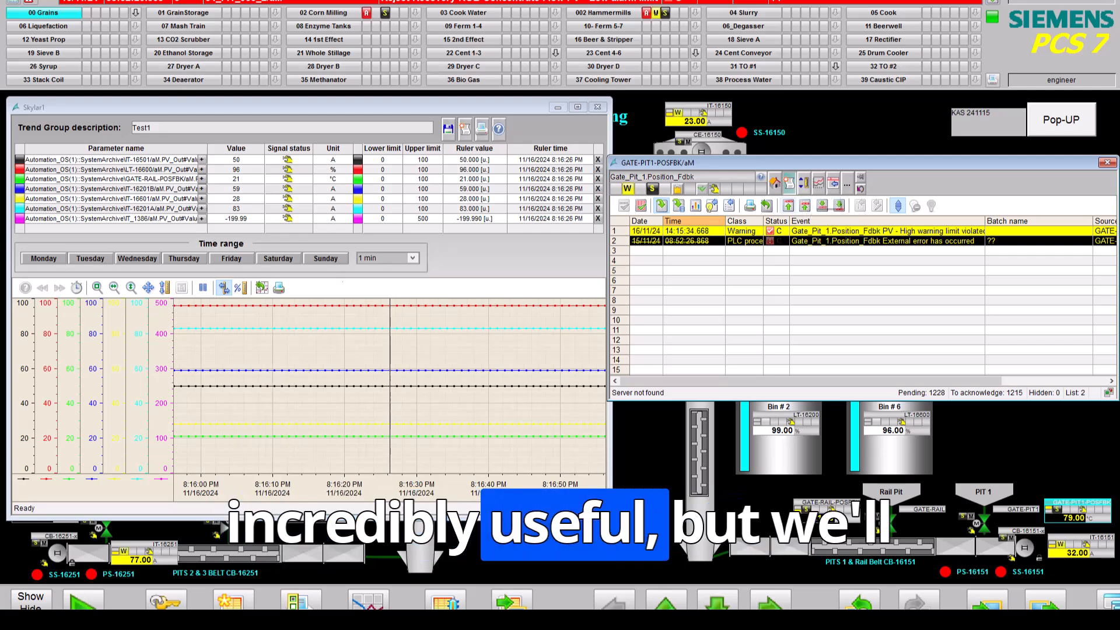
View the message hit list of GATE-PIT1-POSFBK, followed by its process value limits and trend
{"action": "left_click", "coordinate": [695, 206]}
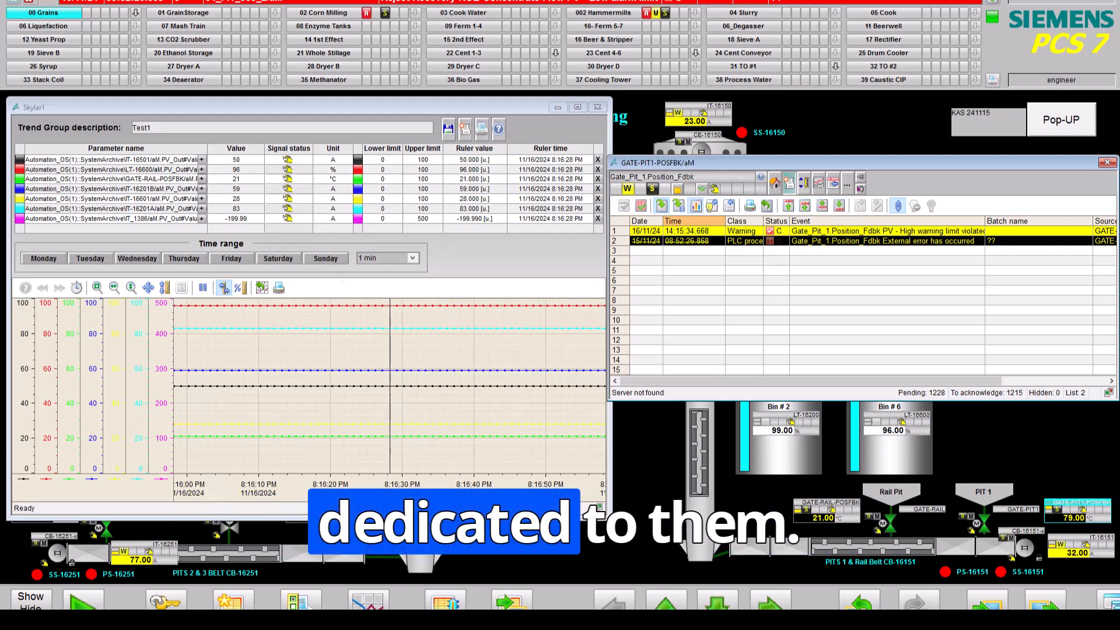
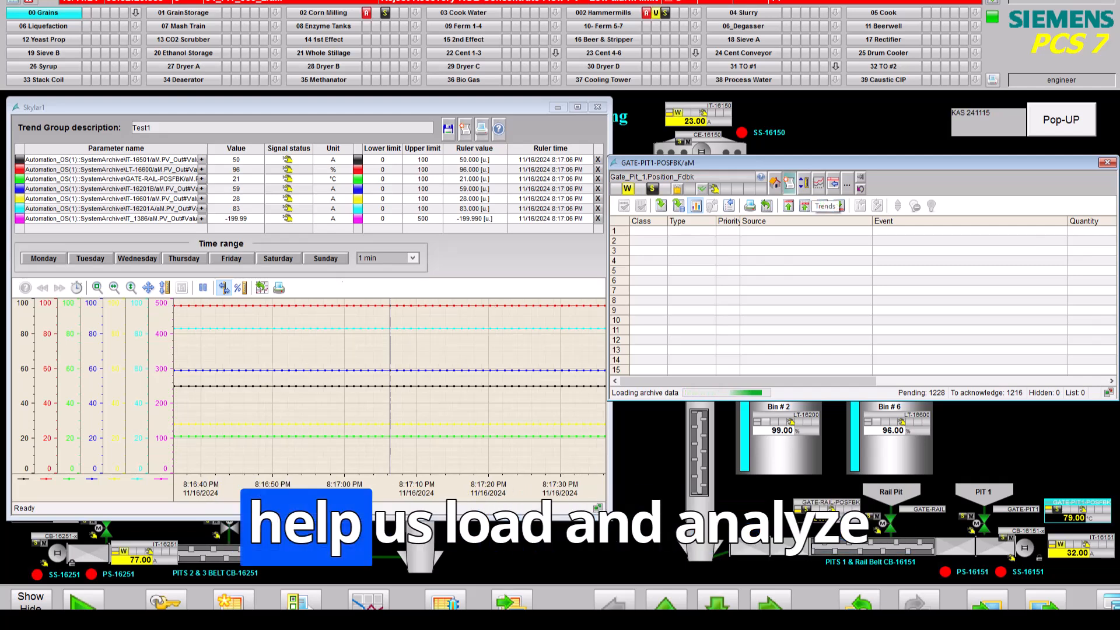
{"action": "left_click", "coordinate": [803, 183]}
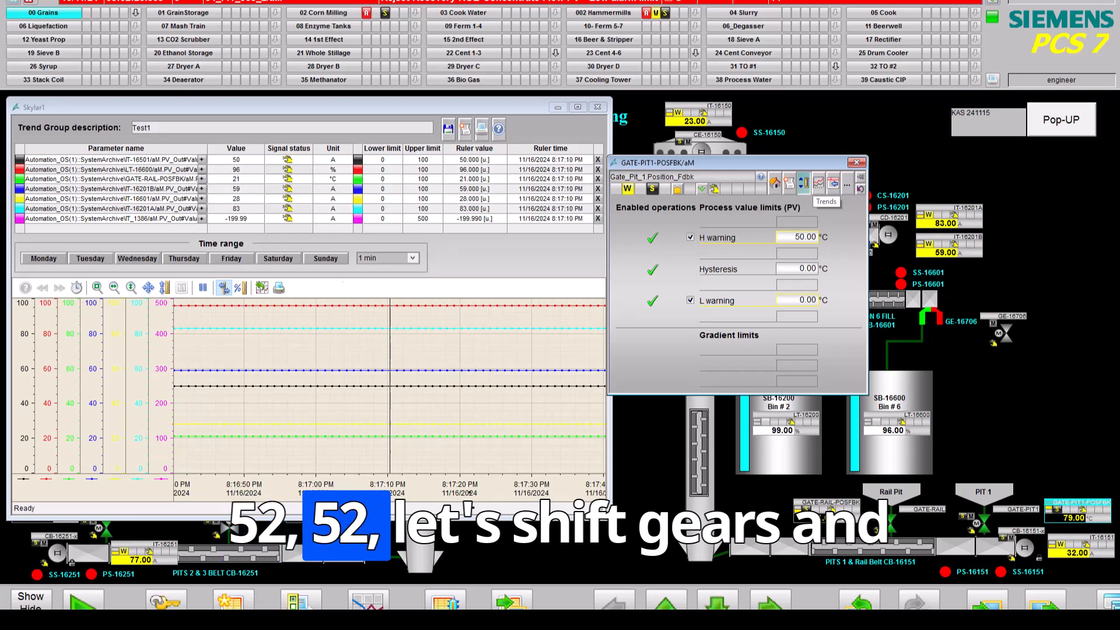
{"action": "left_click", "coordinate": [818, 183]}
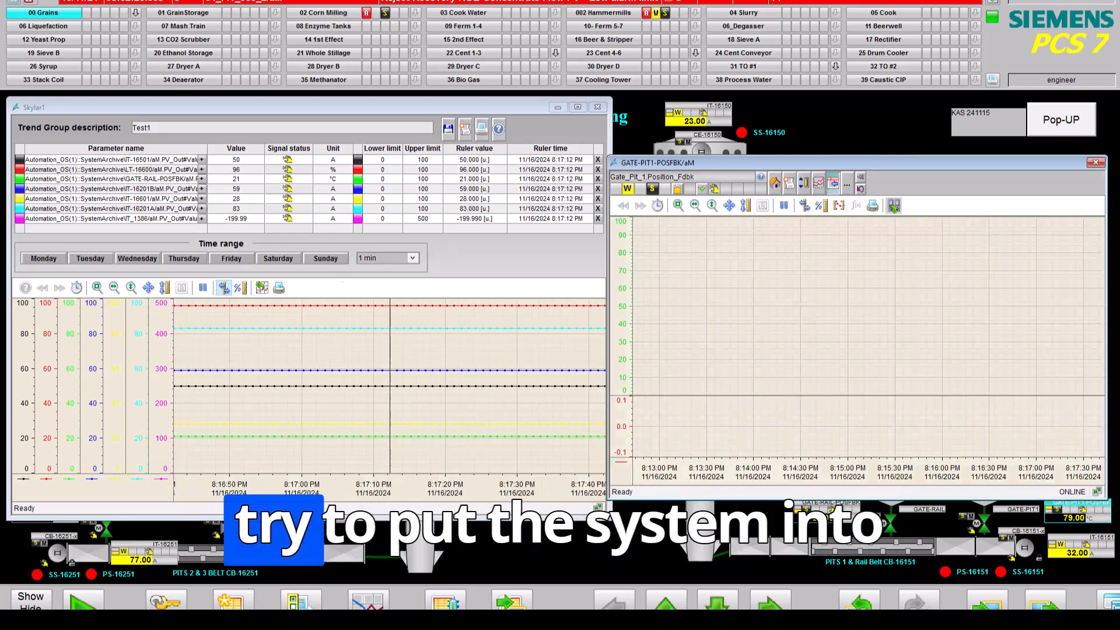
Set Release for maint. to Yes in the service parameters of GATE-PIT1-POSFBK
{"action": "left_click", "coordinate": [833, 183]}
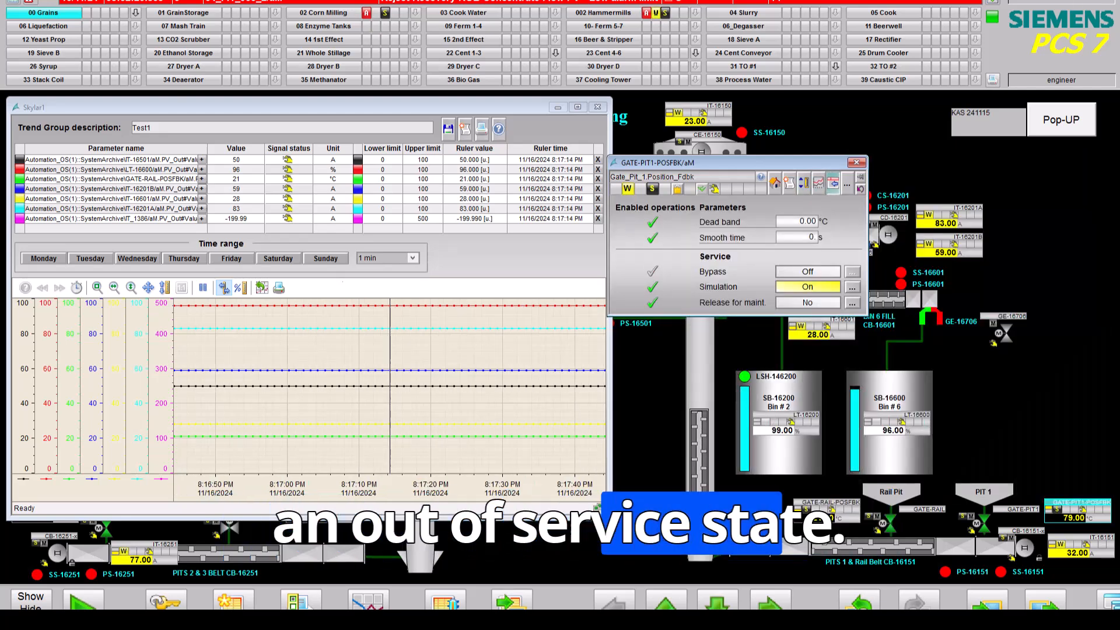
{"action": "left_click", "coordinate": [852, 302]}
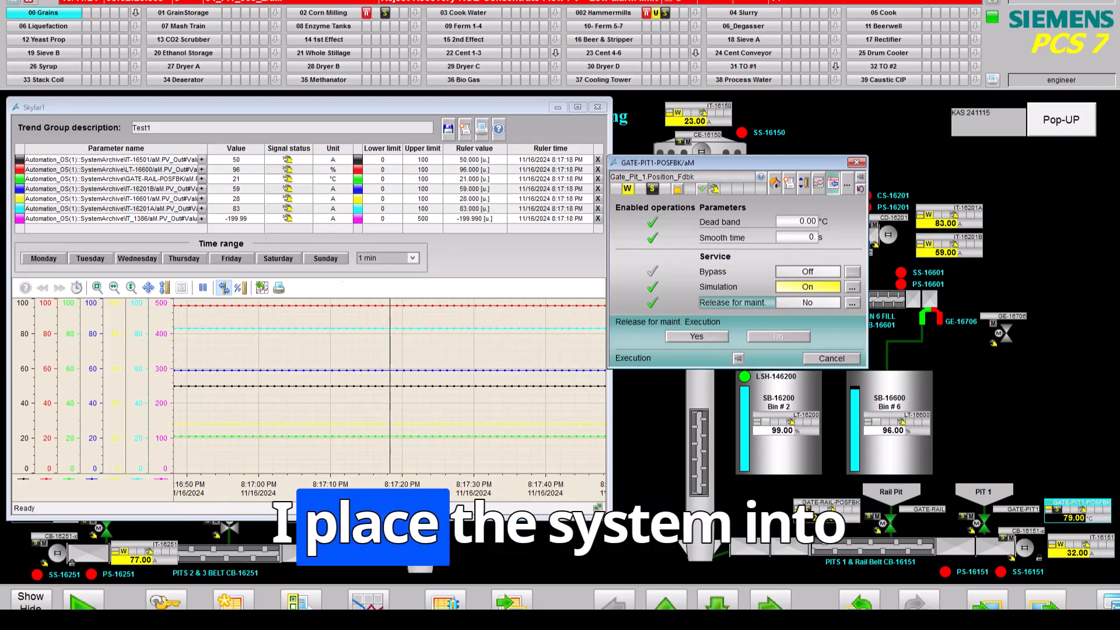
{"action": "left_click", "coordinate": [697, 336]}
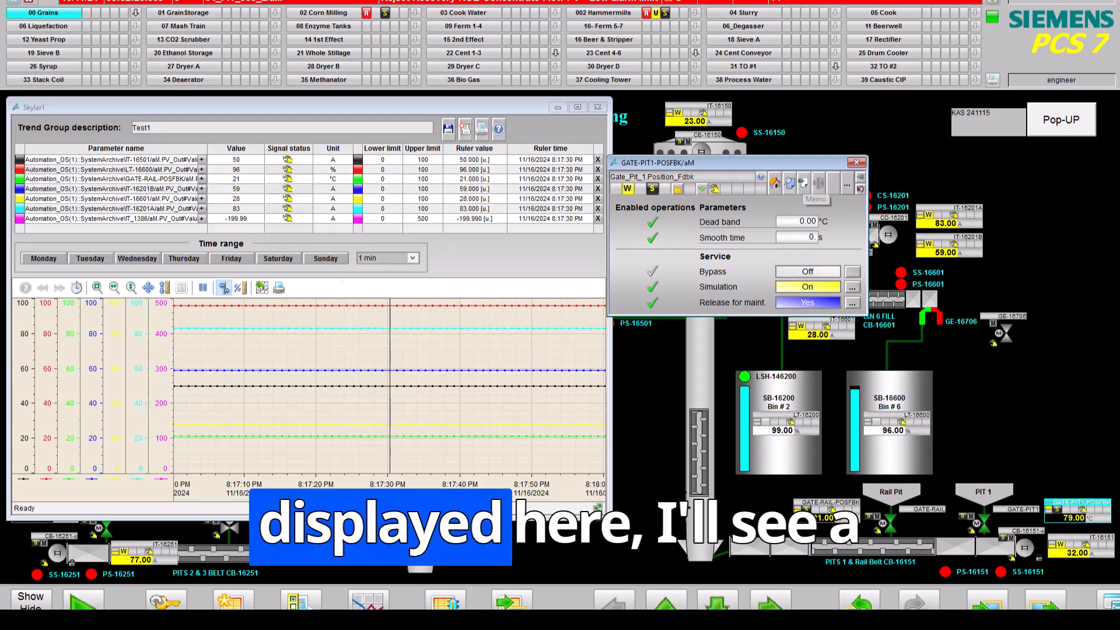
Review the enabled operations, operating mode, process value, trend and warning limits of GATE-PIT1-POSFBK in maintenance
{"action": "left_click", "coordinate": [789, 183]}
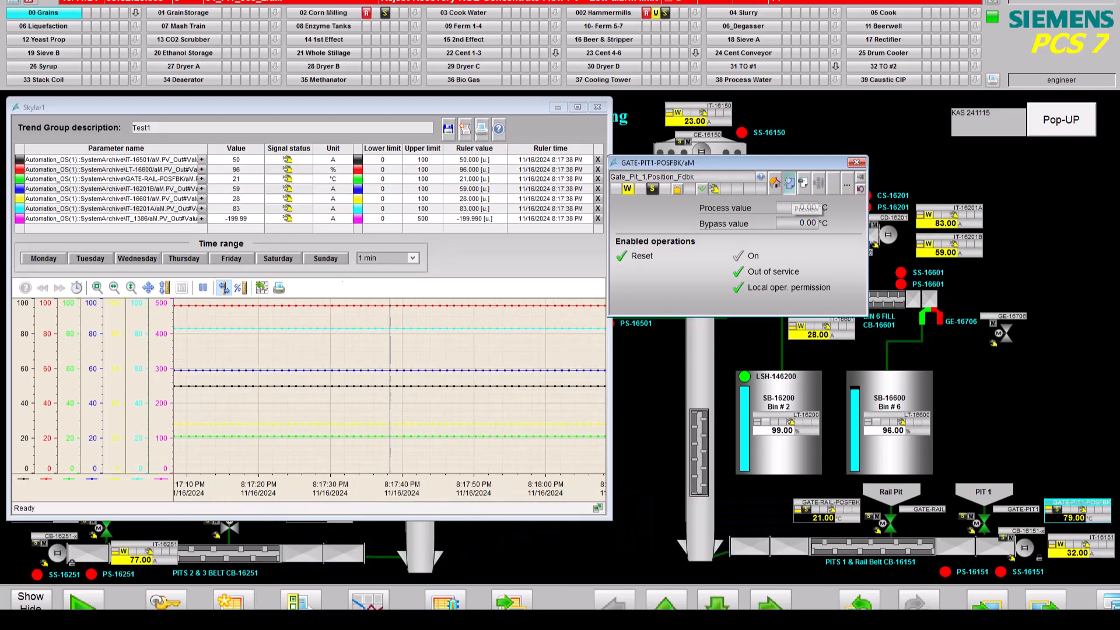
{"action": "left_click", "coordinate": [774, 182]}
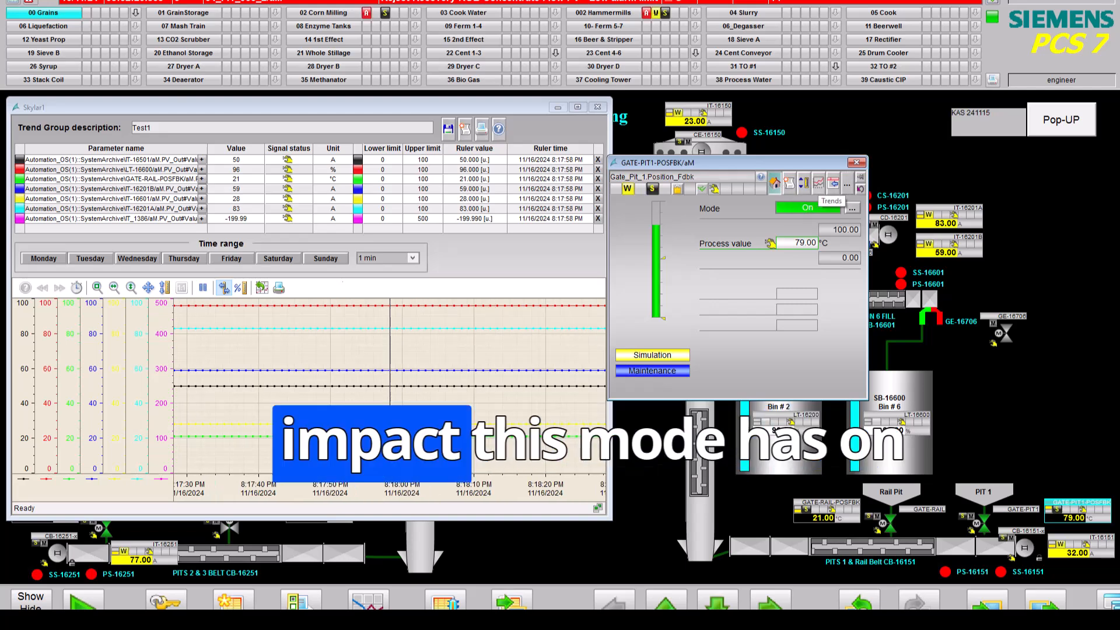
{"action": "left_click", "coordinate": [818, 183]}
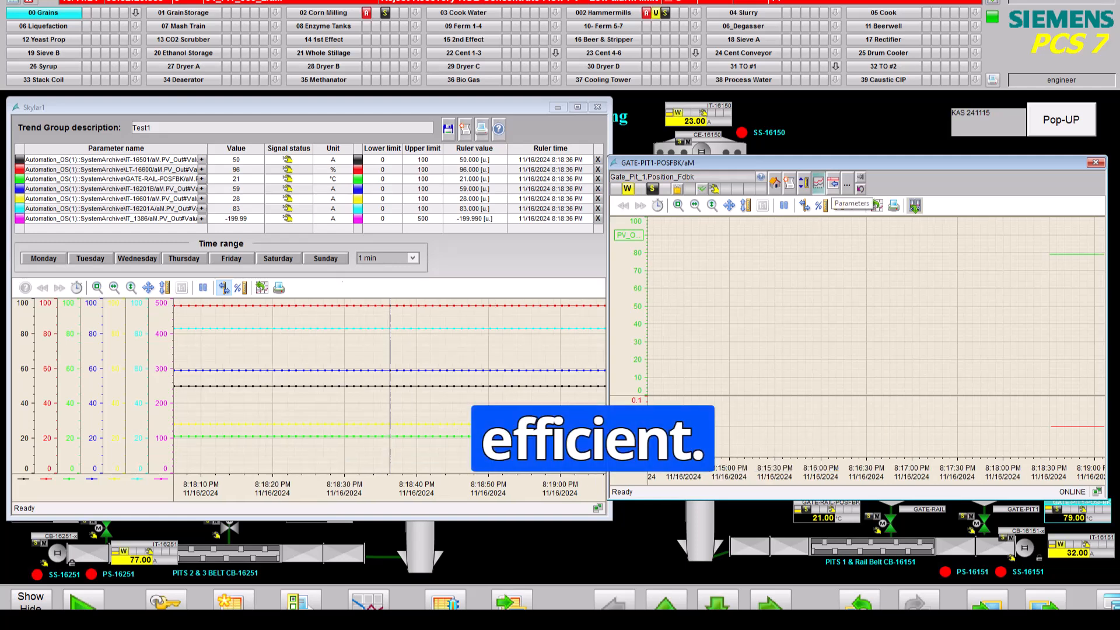
{"action": "left_click", "coordinate": [804, 185]}
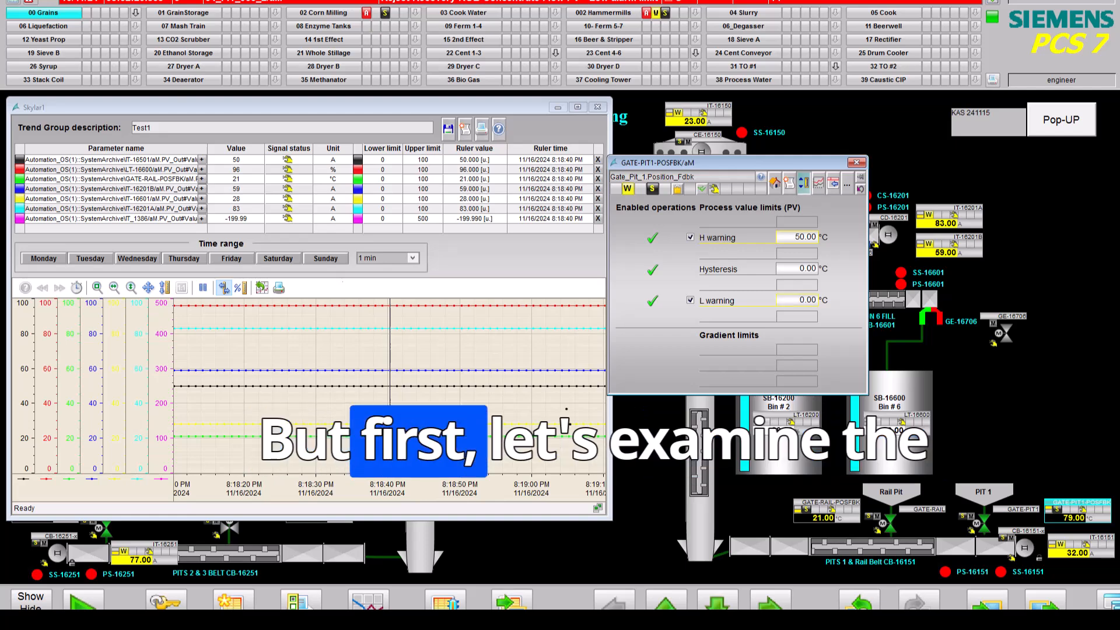
{"action": "left_click", "coordinate": [774, 183]}
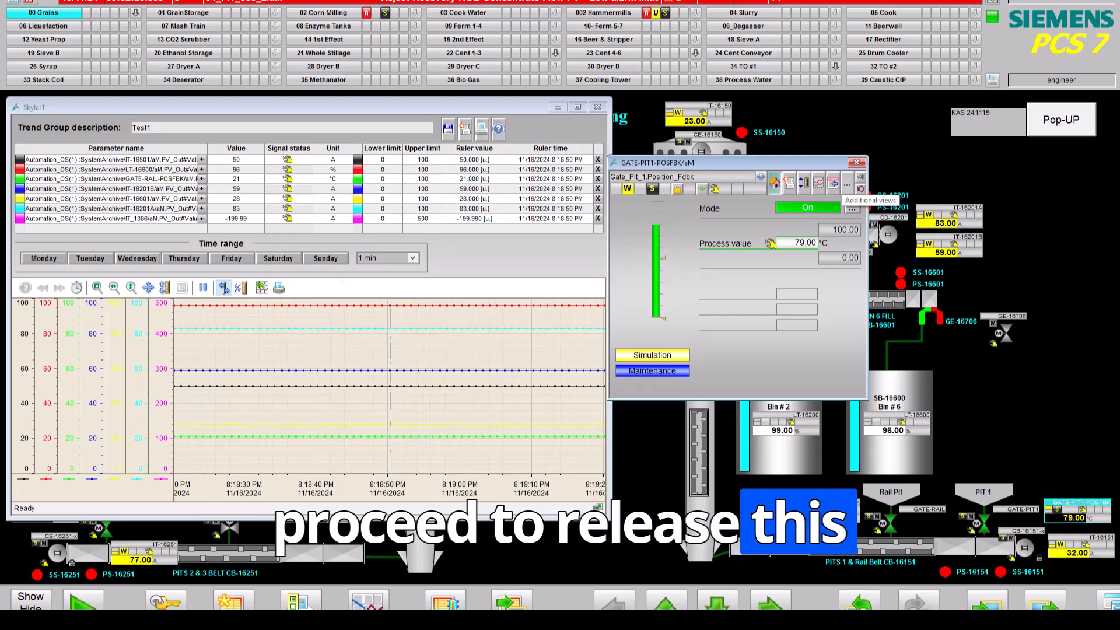
Set Release for maint. back to No for GATE-PIT1-POSFBK
{"action": "left_click", "coordinate": [832, 182]}
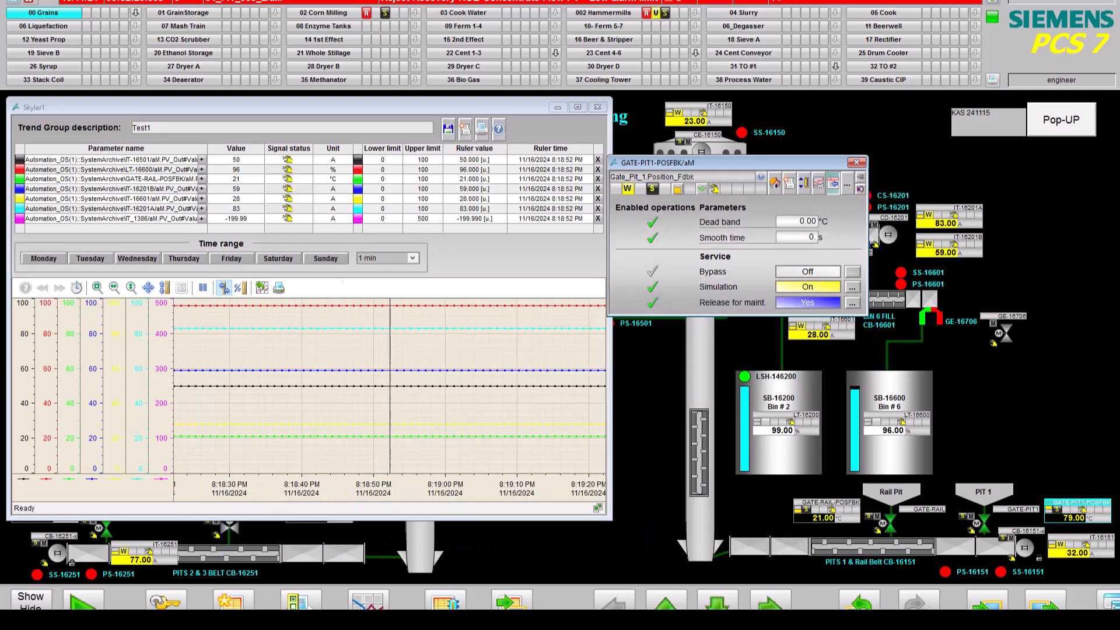
{"action": "left_click", "coordinate": [852, 303]}
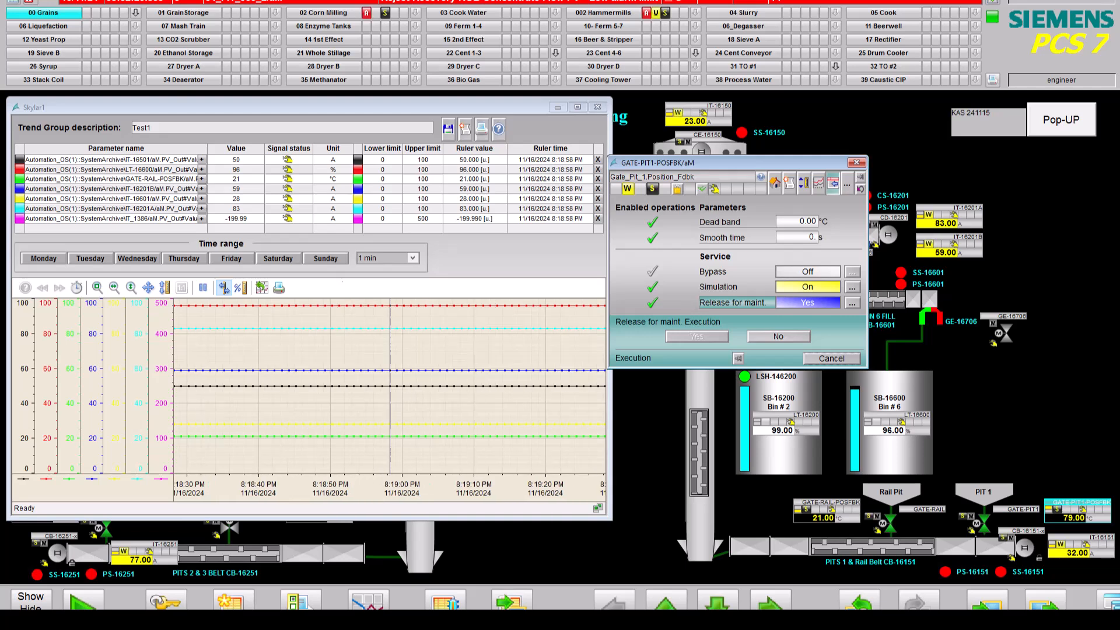
{"action": "left_click", "coordinate": [831, 359]}
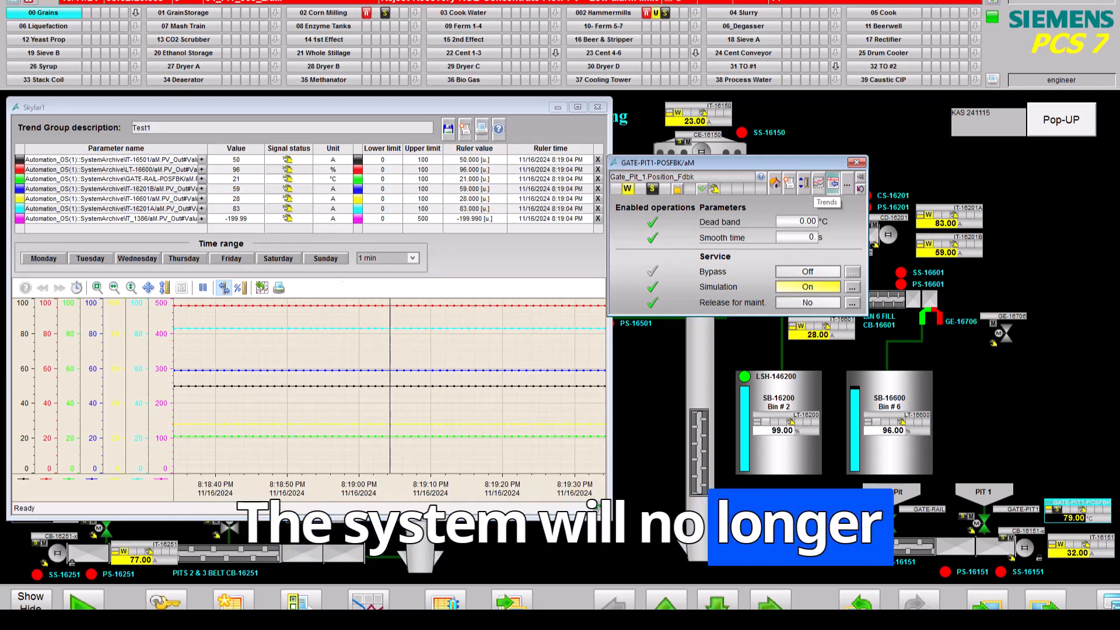
Pause the GATE-PIT1-POSFBK trend and page back through three earlier data records
{"action": "left_click", "coordinate": [818, 184]}
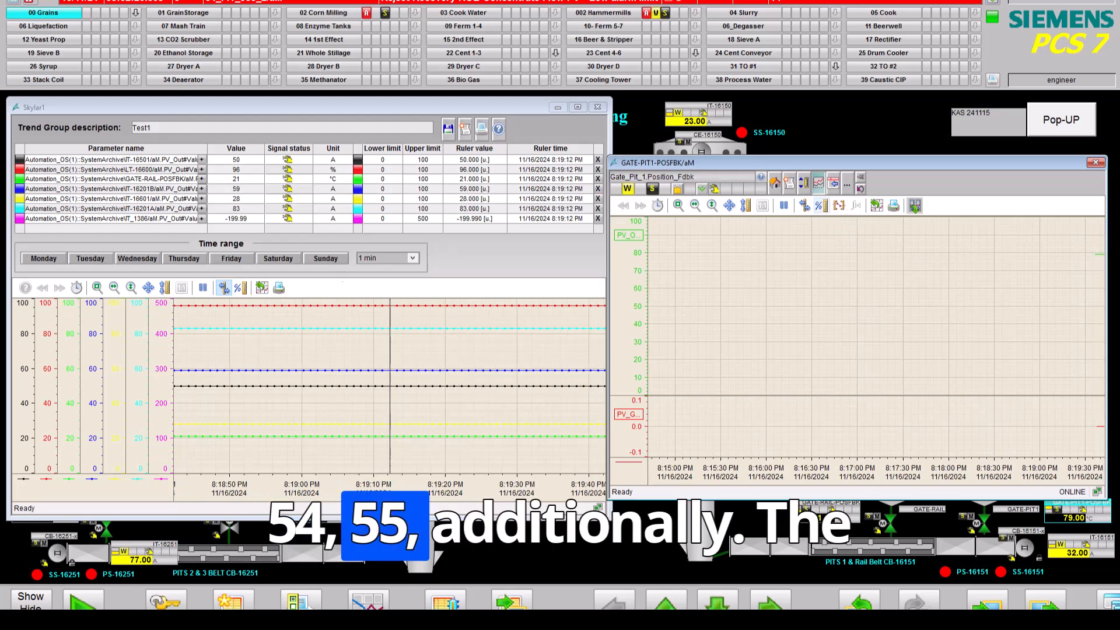
{"action": "left_click", "coordinate": [783, 205]}
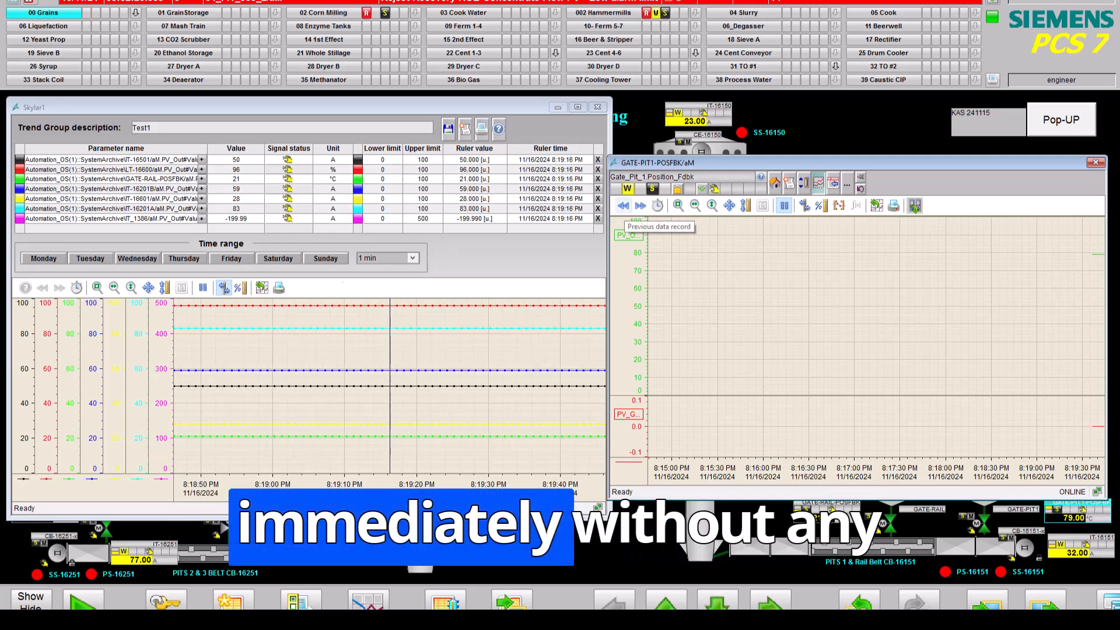
{"action": "left_click", "coordinate": [623, 205]}
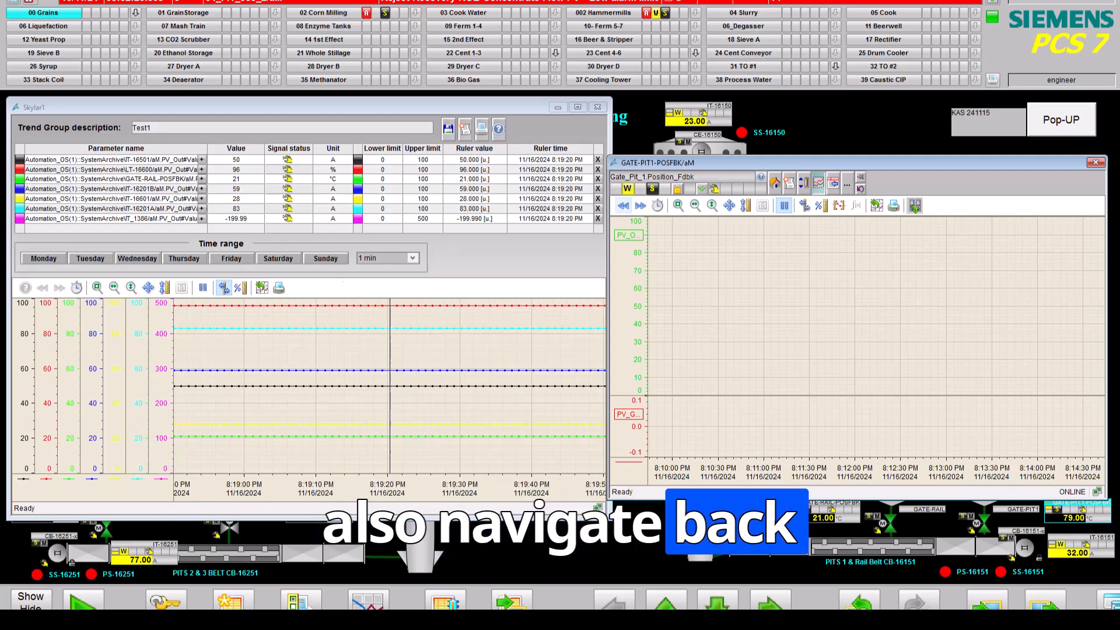
{"action": "left_click", "coordinate": [622, 206]}
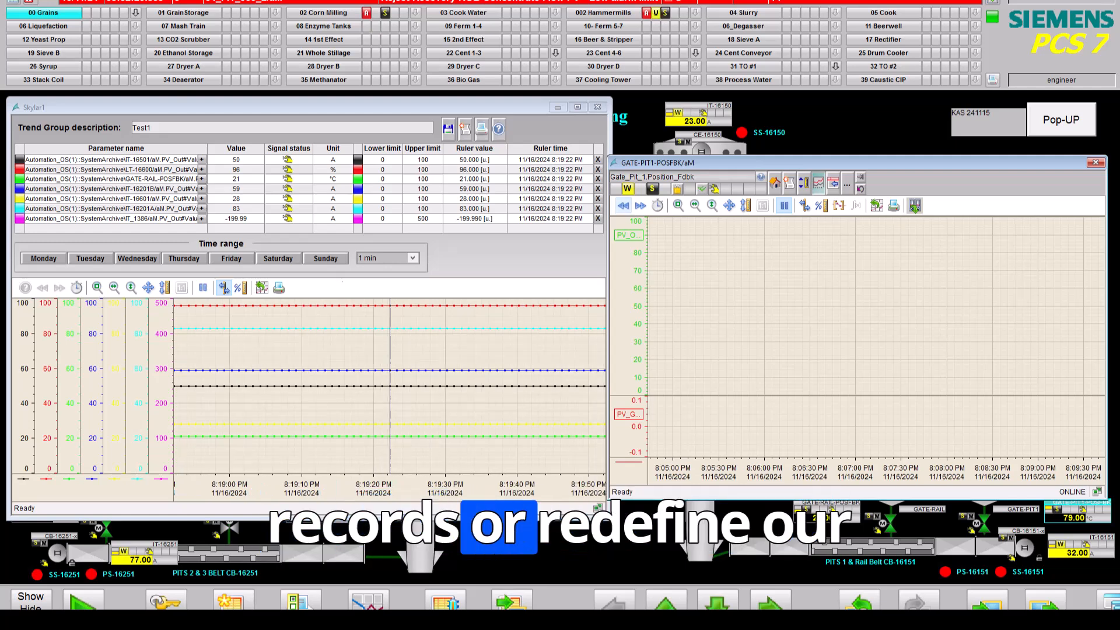
{"action": "left_click", "coordinate": [622, 205]}
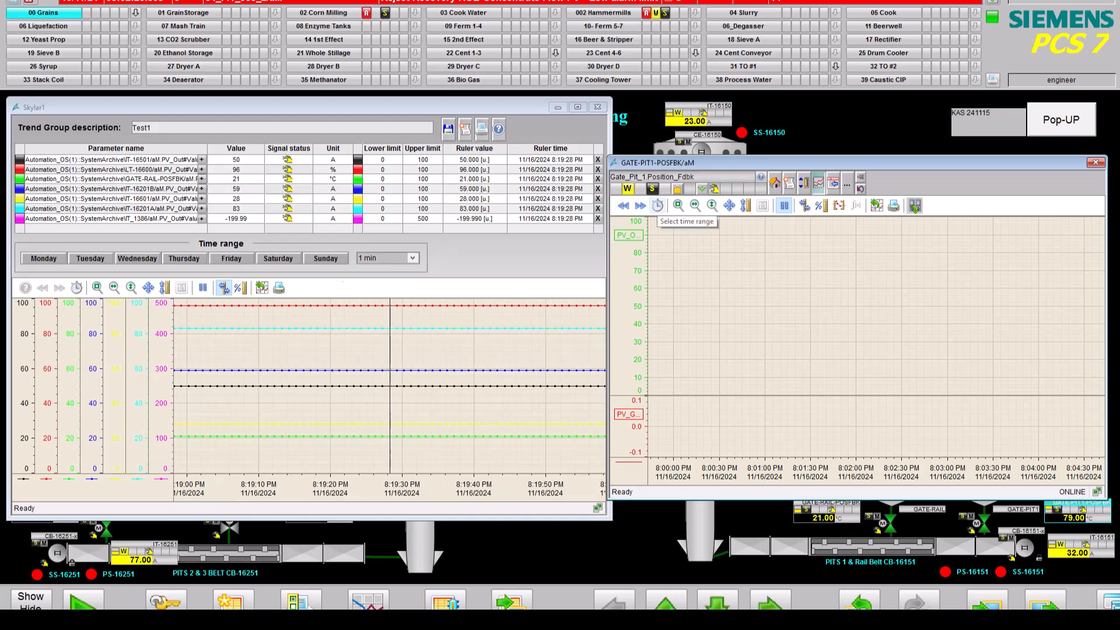
Set the PV_Out trend to a start-to-end time range from 11/15/2024 7:59:43 AM to 11/16/2024 8:04:43 PM
{"action": "left_click", "coordinate": [658, 205]}
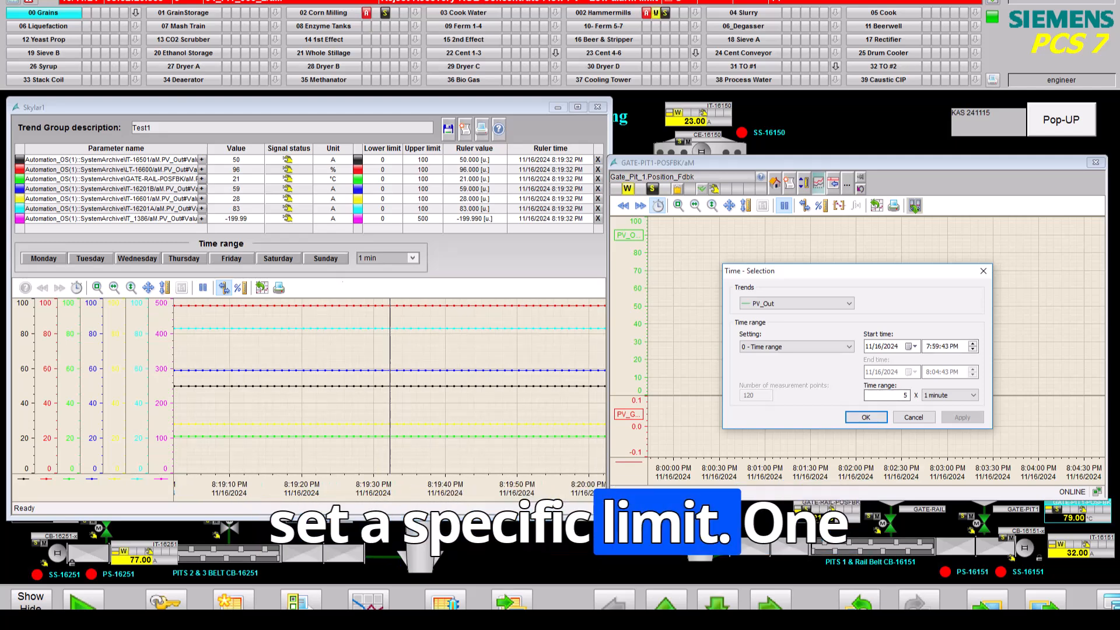
{"action": "left_click", "coordinate": [878, 346]}
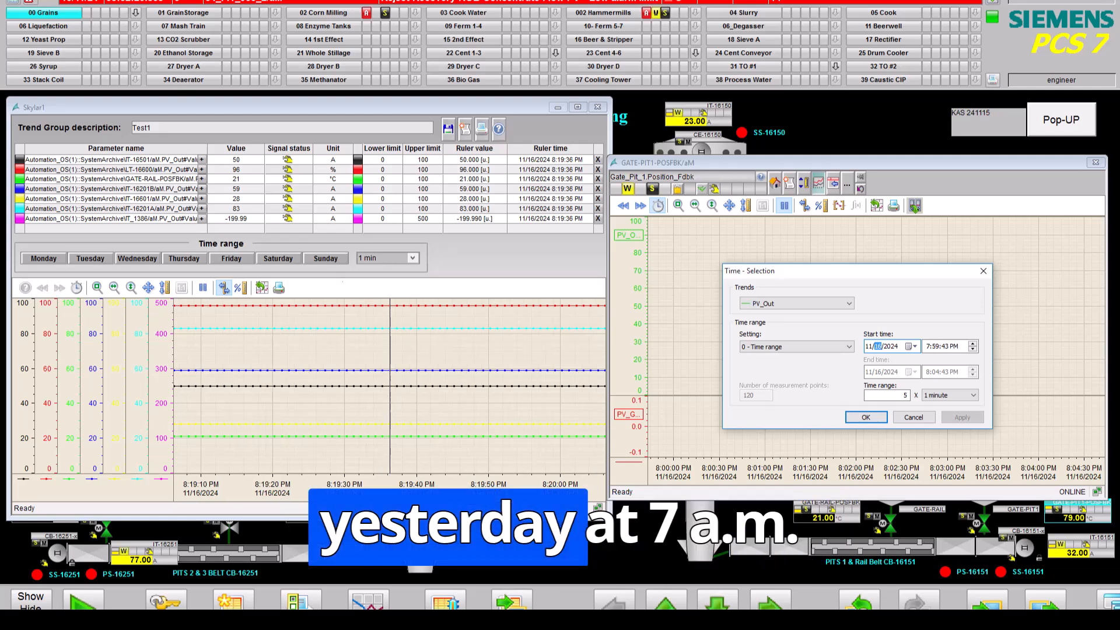
{"action": "type", "text": "15"}
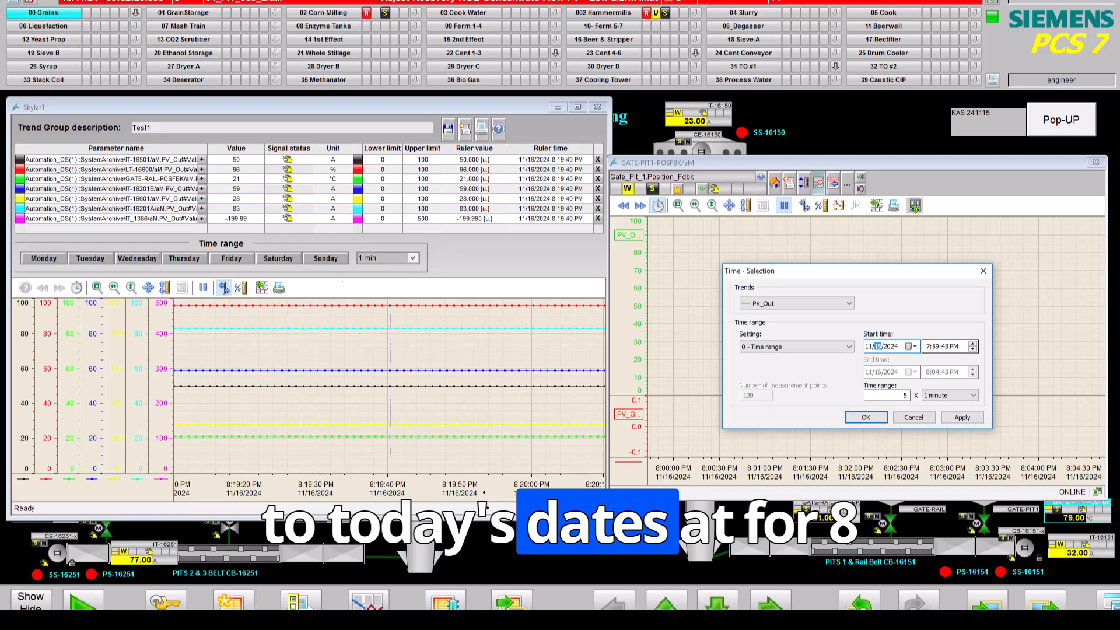
{"action": "left_click", "coordinate": [954, 347]}
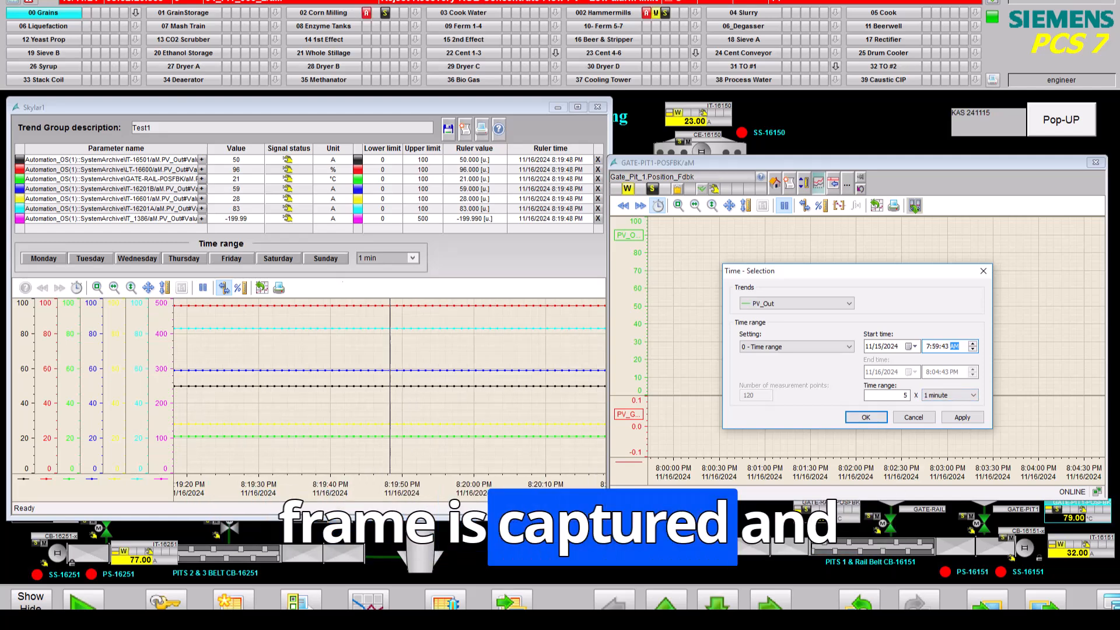
{"action": "left_click", "coordinate": [848, 347]}
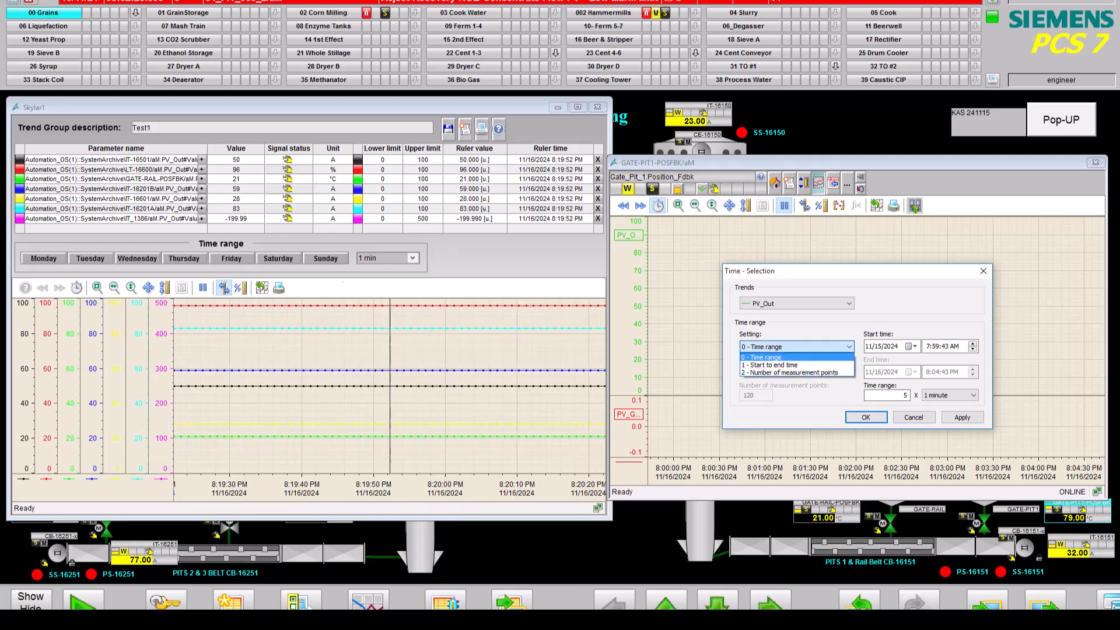
{"action": "left_click", "coordinate": [774, 365]}
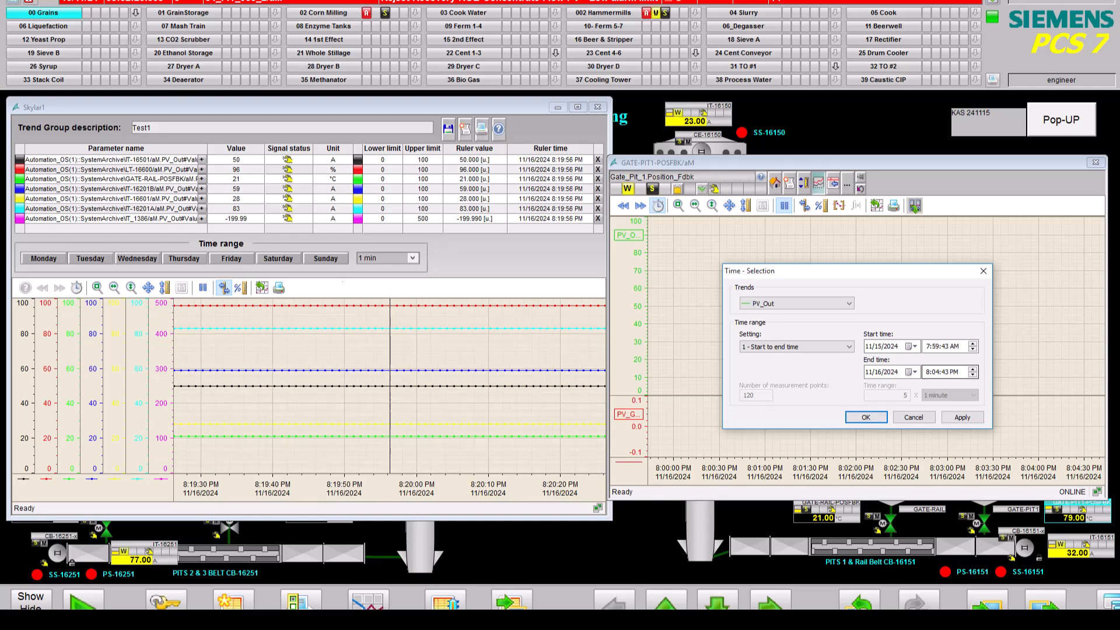
{"action": "left_click", "coordinate": [962, 417]}
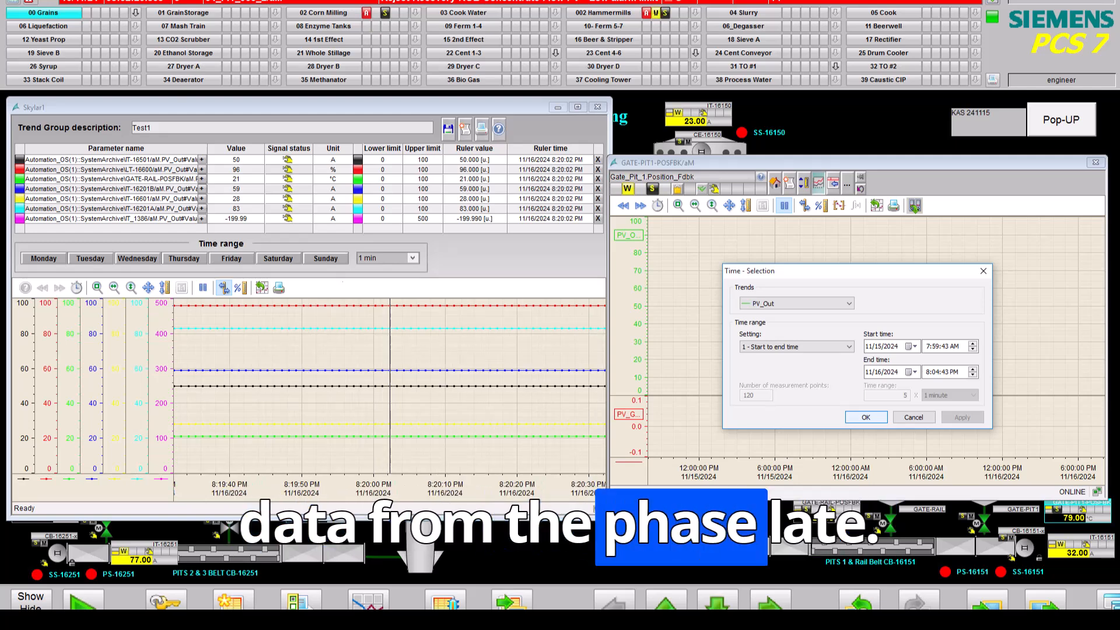
{"action": "left_click", "coordinate": [866, 417]}
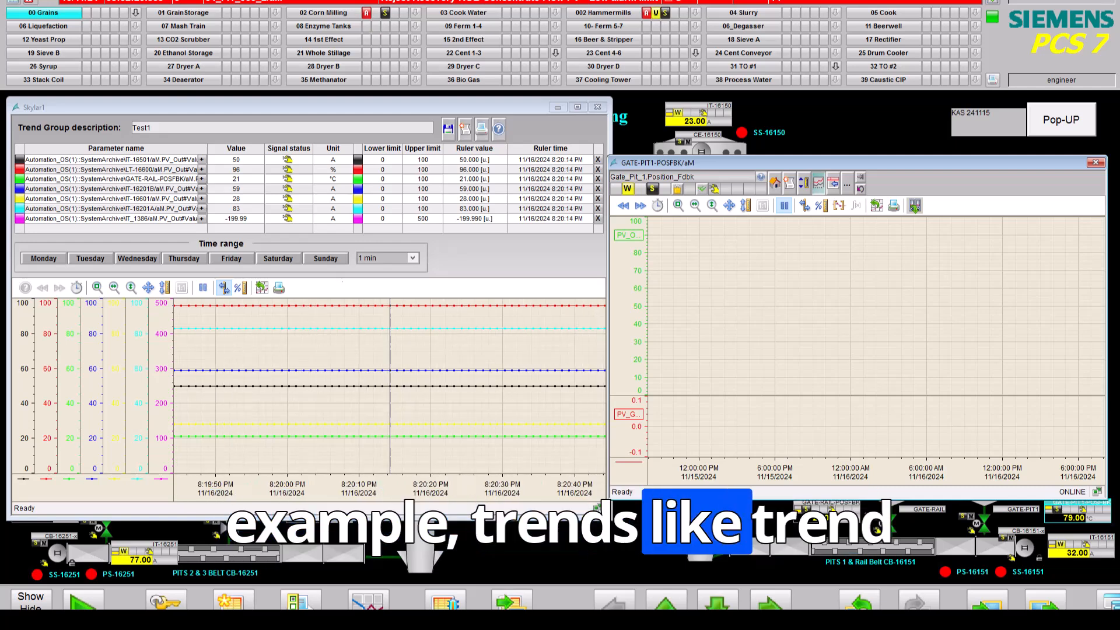
Show the ruler in the GATE-PIT1-POSFBK trend and page forward and back through its data records
{"action": "left_click", "coordinate": [804, 205]}
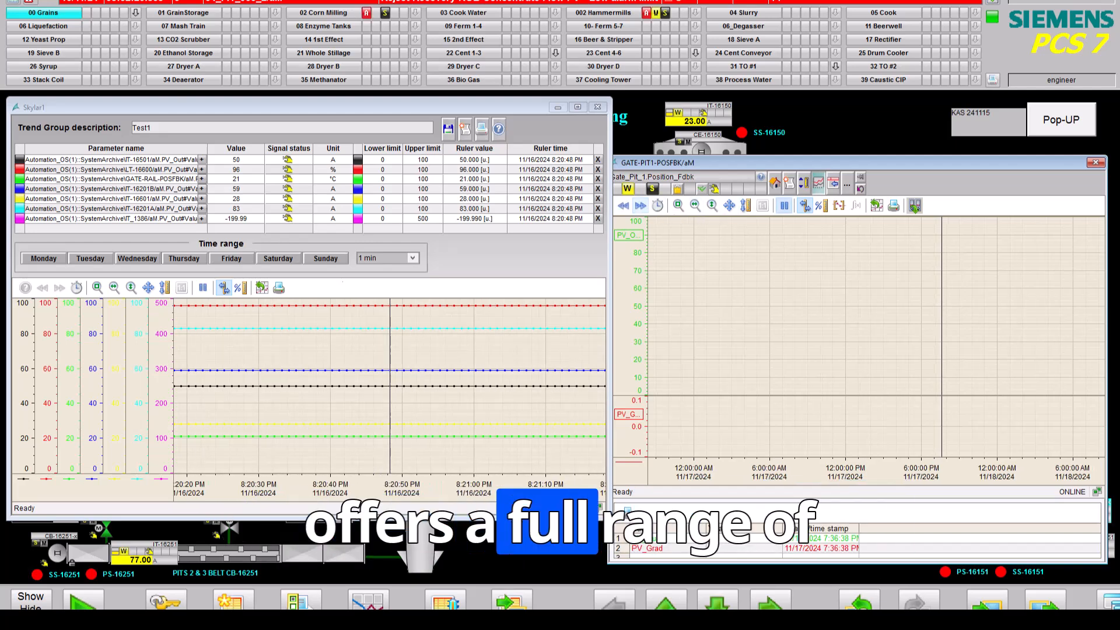
{"action": "left_click", "coordinate": [640, 205]}
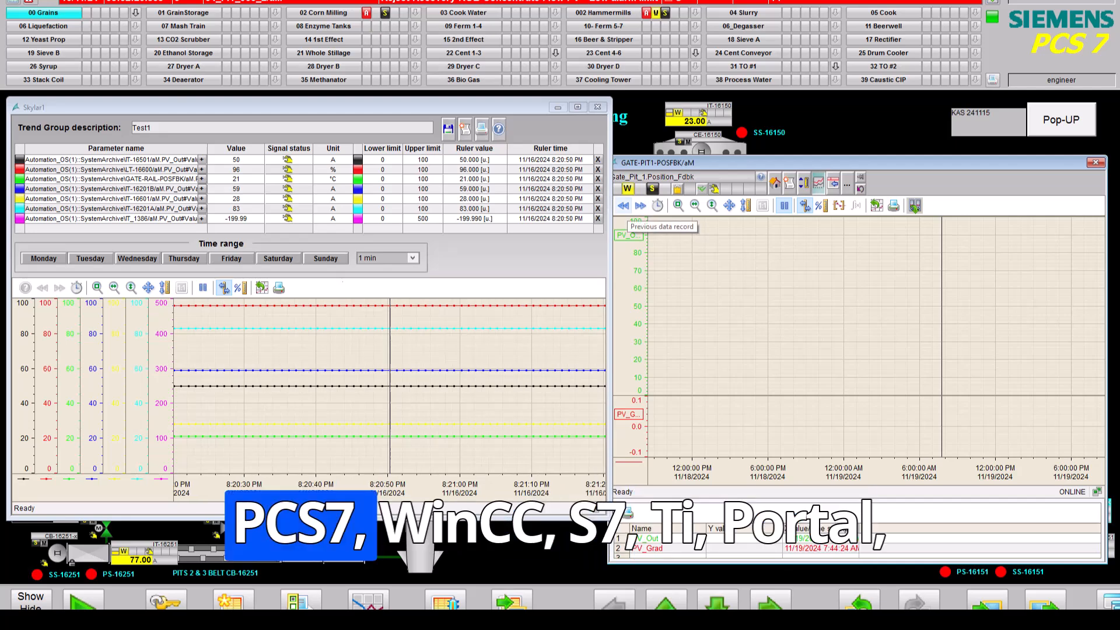
{"action": "left_click", "coordinate": [623, 205]}
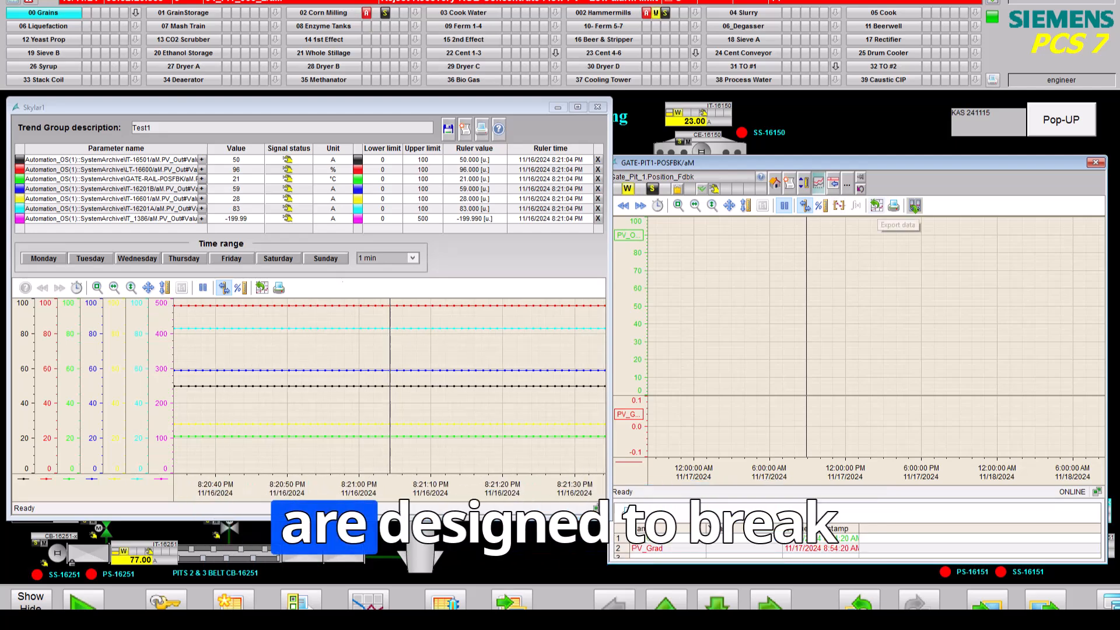
Examine the format, directory and file name settings for exporting the GATE-PIT1-POSFBK trend data, and cancel the export
{"action": "left_click", "coordinate": [914, 205]}
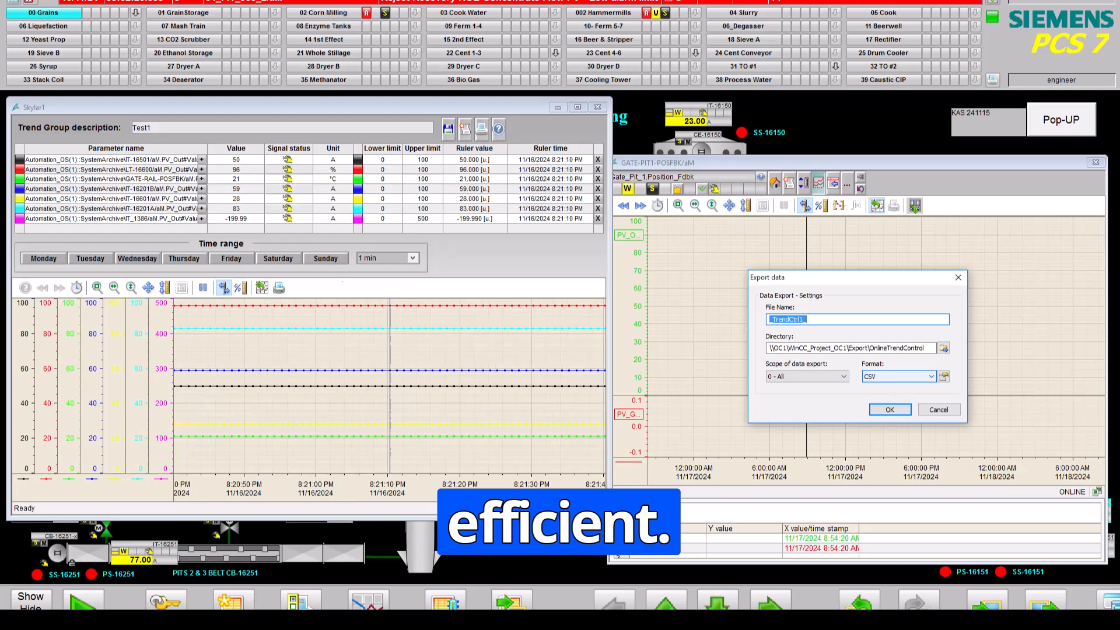
{"action": "left_click", "coordinate": [898, 376]}
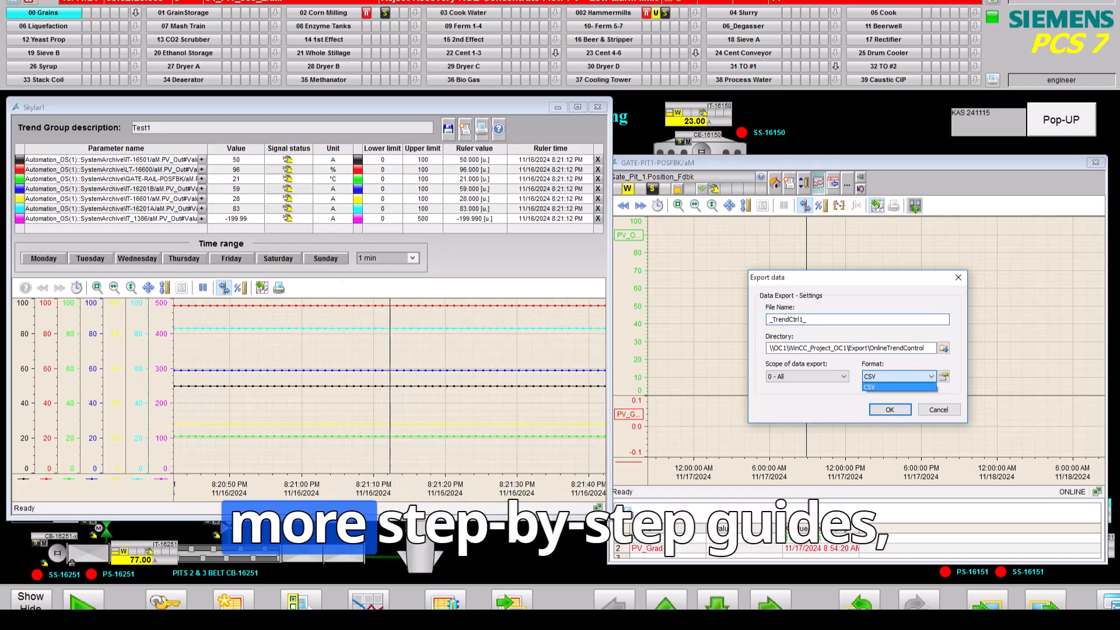
{"action": "left_click", "coordinate": [898, 376]}
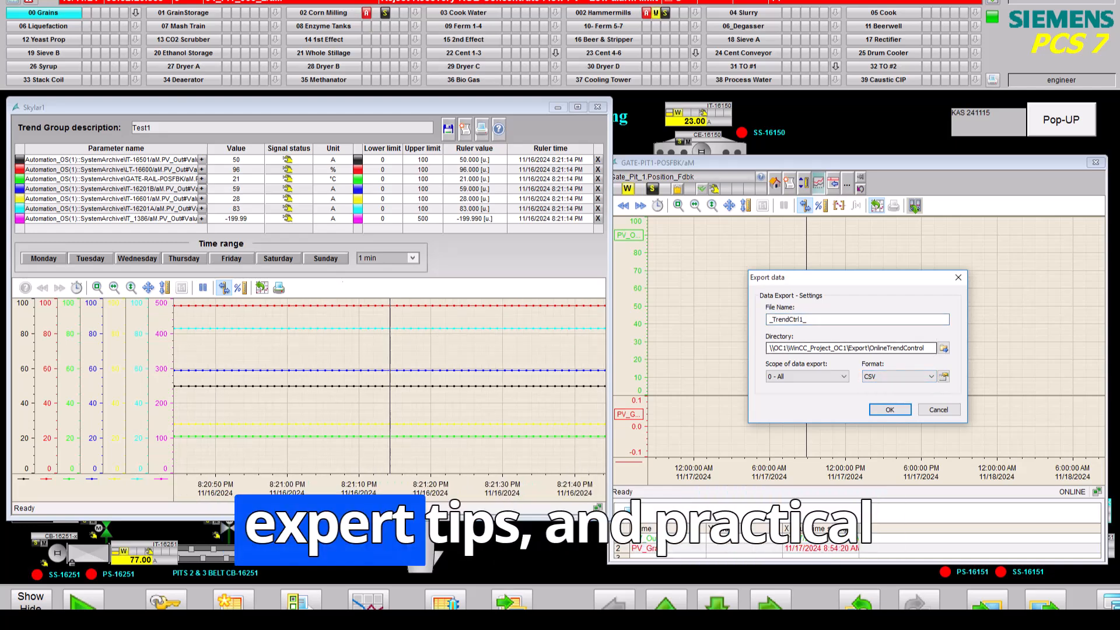
{"action": "left_click_drag", "start_coordinate": [926, 349], "coordinate": [847, 348]}
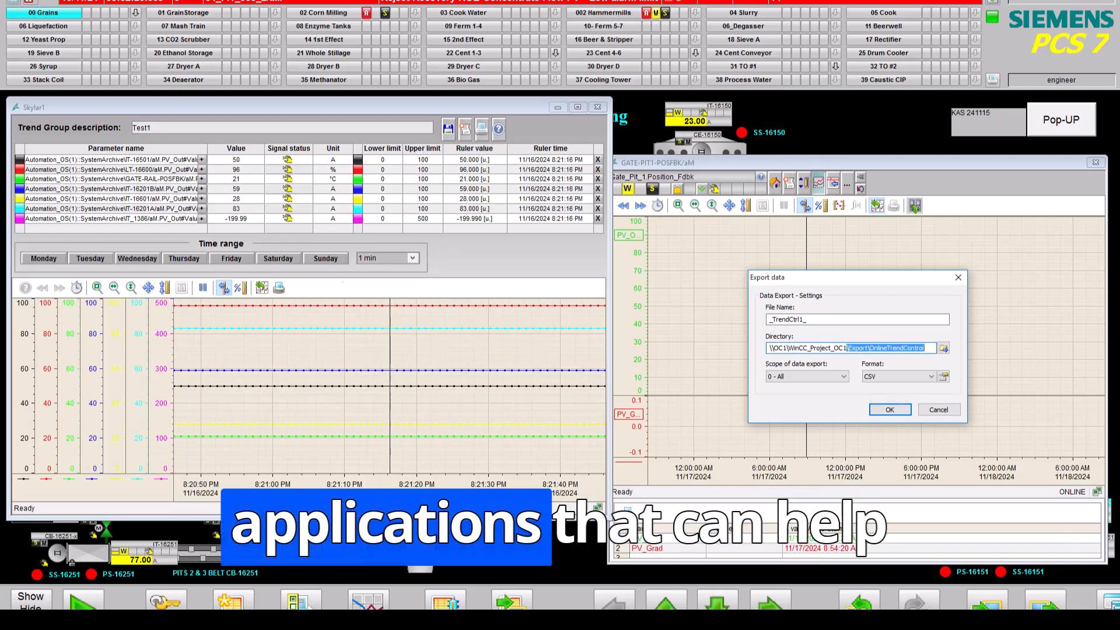
{"action": "left_click", "coordinate": [807, 320]}
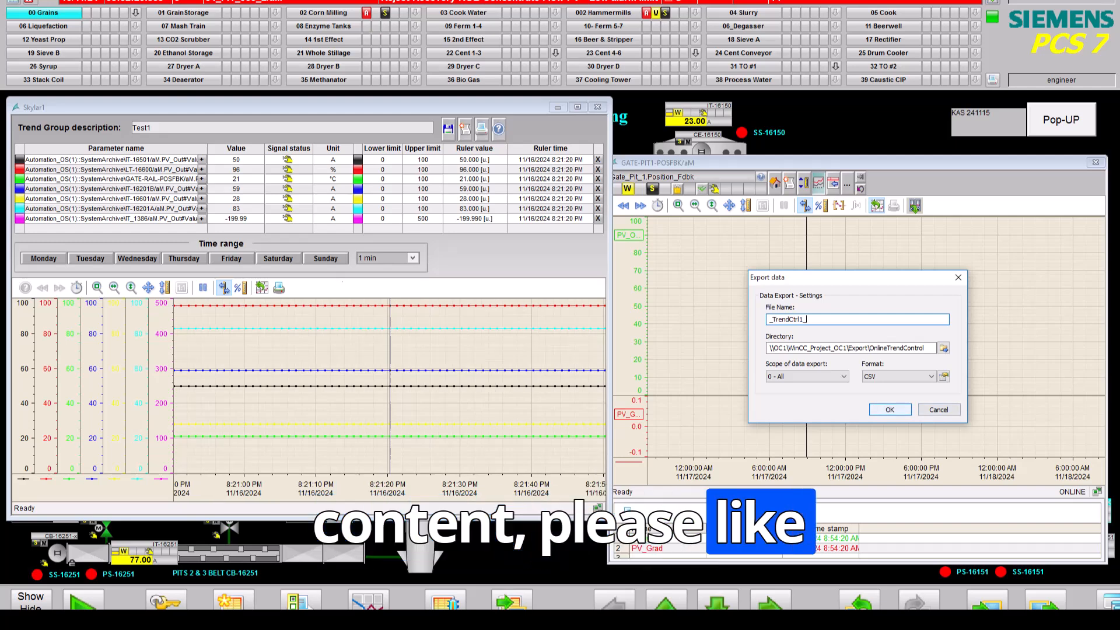
{"action": "left_click", "coordinate": [939, 410]}
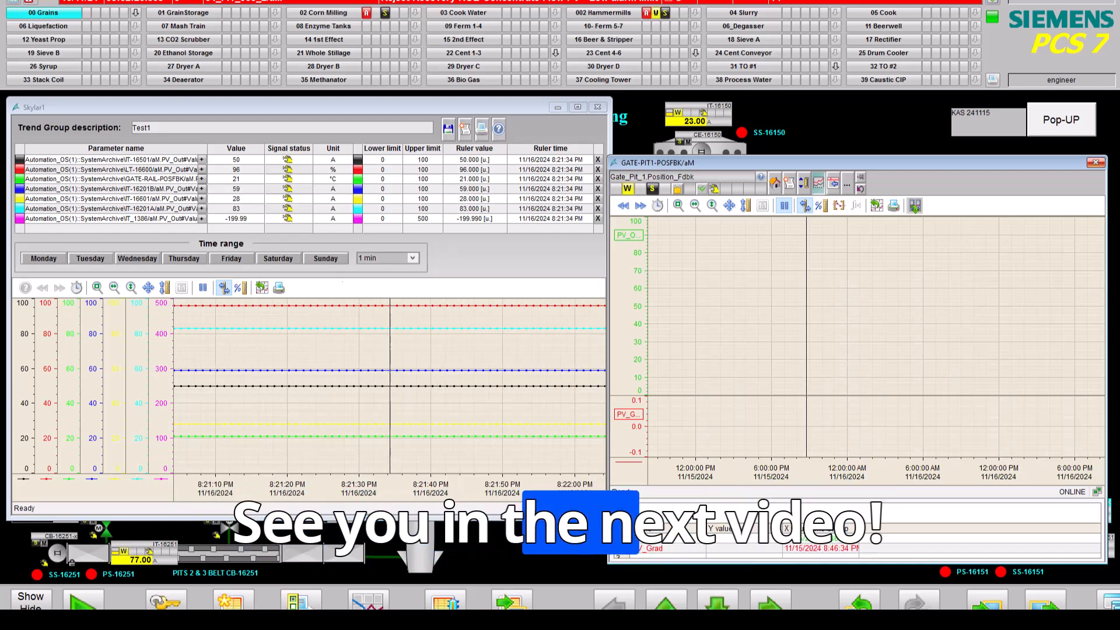
Close the GATE-PIT1-POSFBK faceplate and the Test1 trend group window
{"action": "key", "text": "alt+F4"}
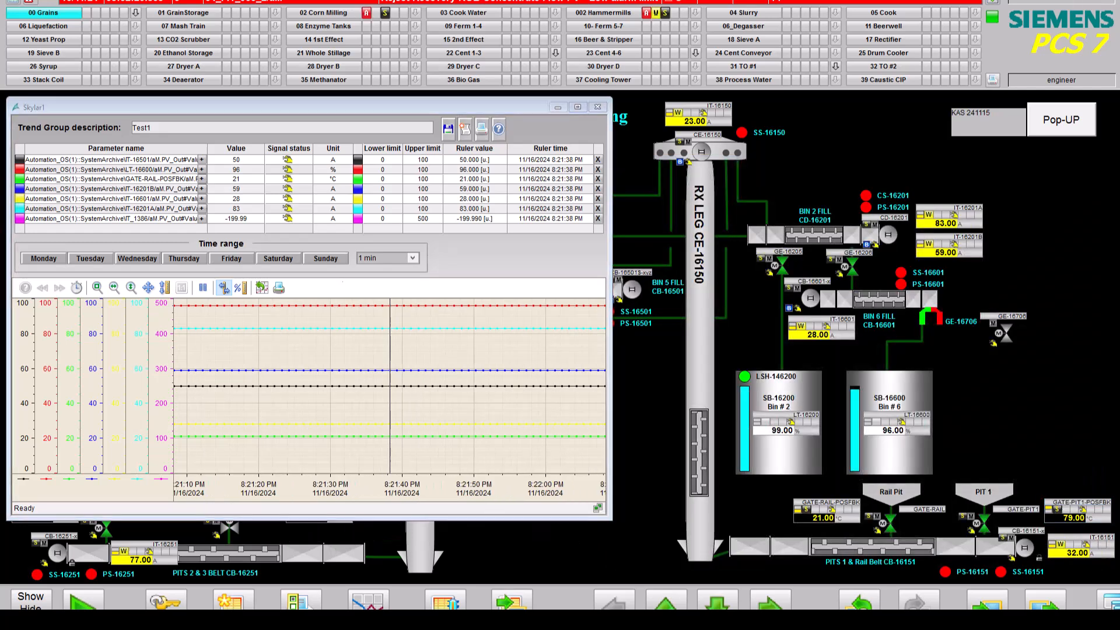
{"action": "key", "text": "alt+F4"}
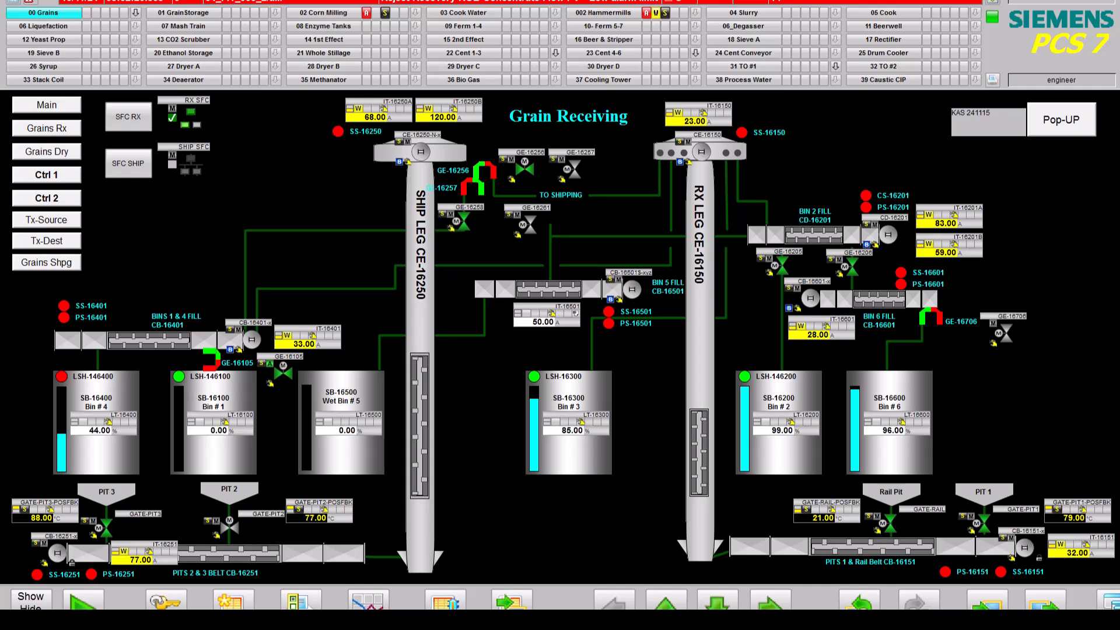